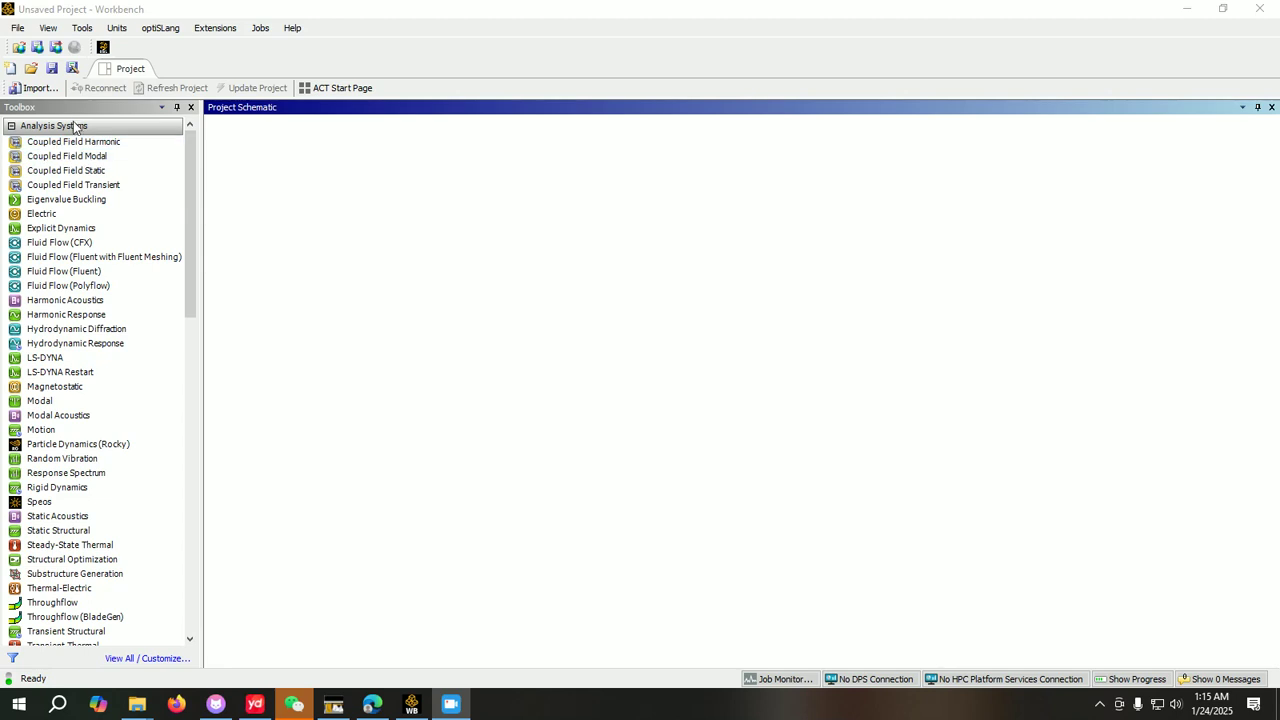
# Step: Add a Static Structural analysis system to the project schematic and open its Engineering Data for editing
pyautogui.scroll(-4, 85, 360)
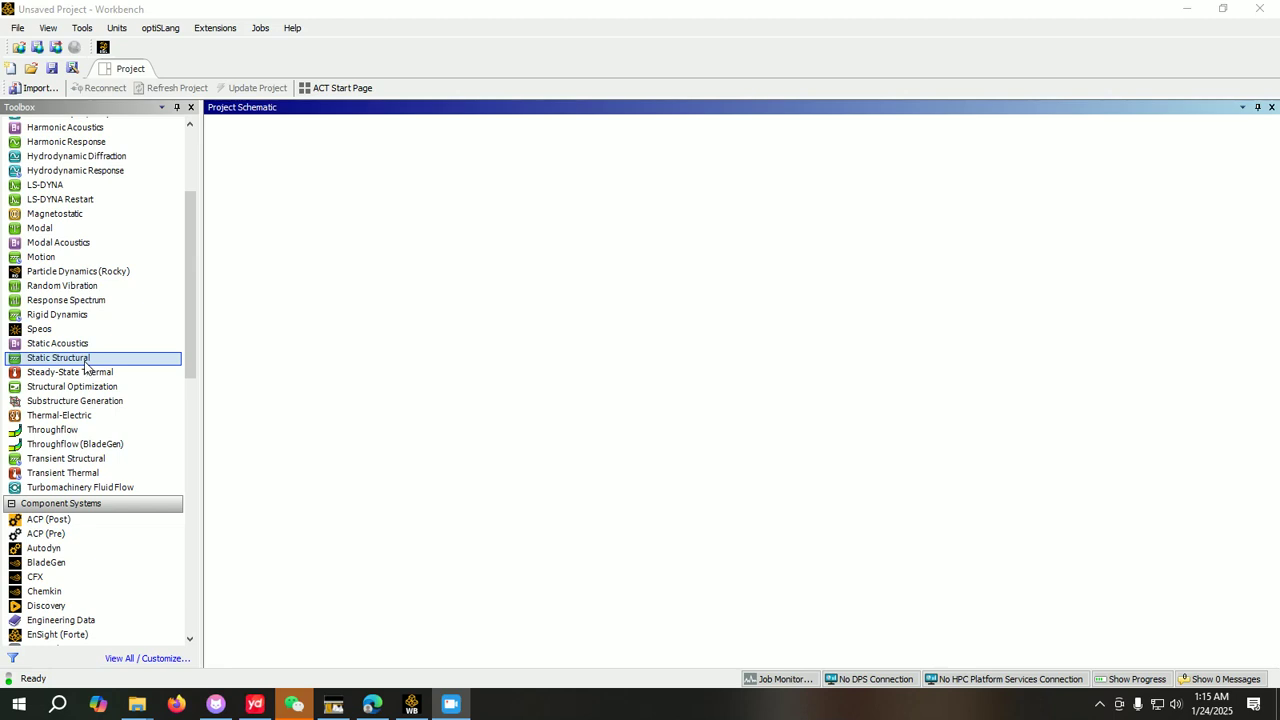
pyautogui.moveTo(55, 362); pyautogui.dragTo(292, 195)
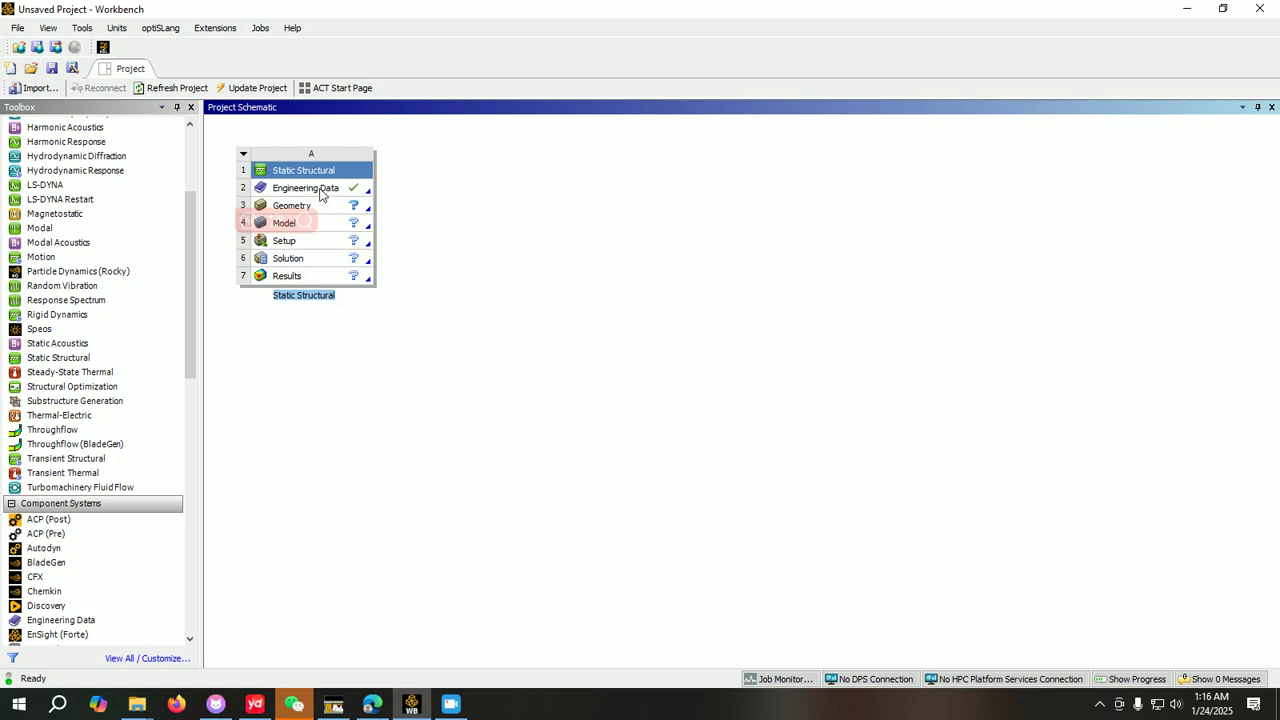
pyautogui.rightClick(322, 193)
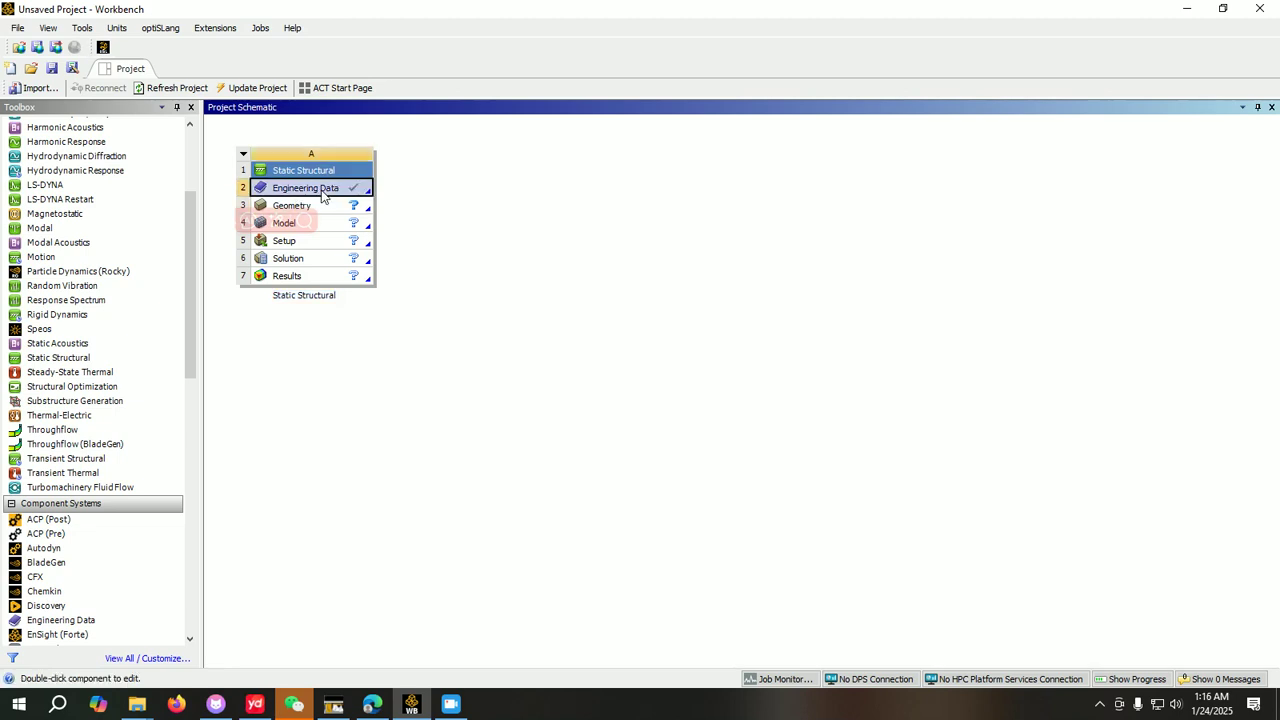
pyautogui.click(399, 205)
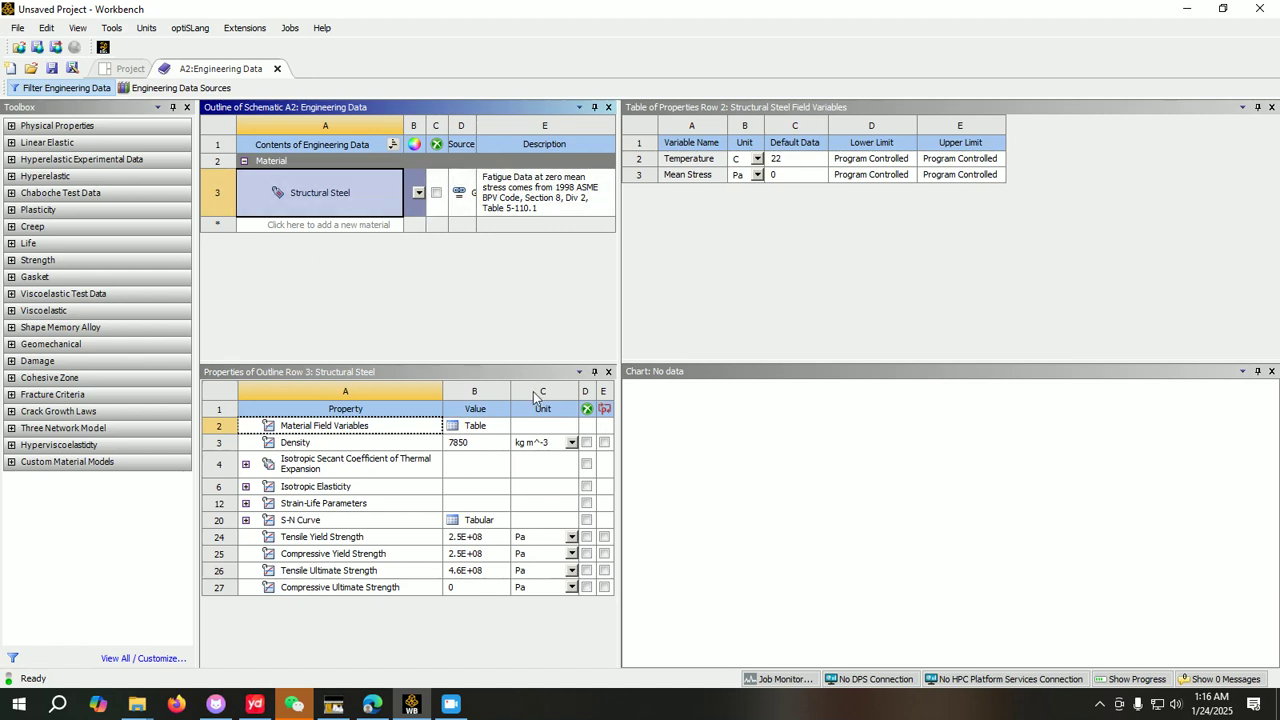
# Step: Show the engineering data sources and display the materials of the ANSYS GRANTA Materials Data for Simulation (Sample) library in an enlarged list
pyautogui.click(180, 94)
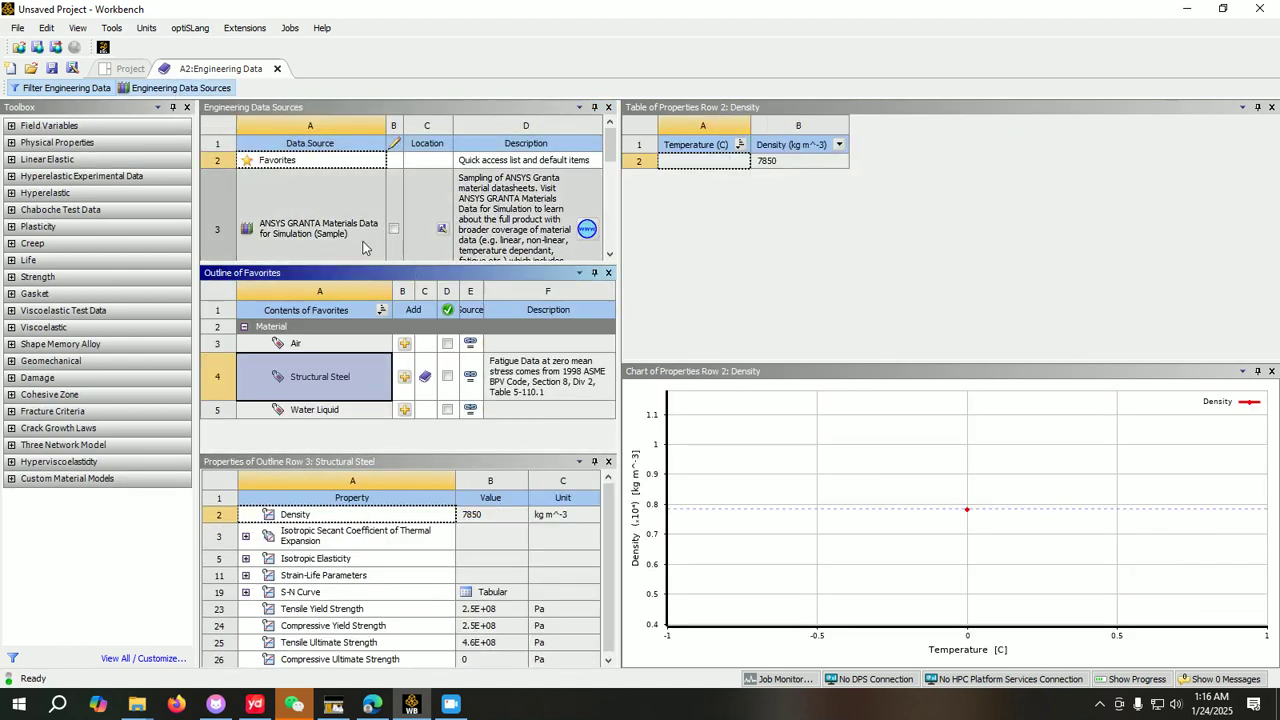
pyautogui.scroll(-3, 307, 207)
pyautogui.scroll(-2, 307, 207)
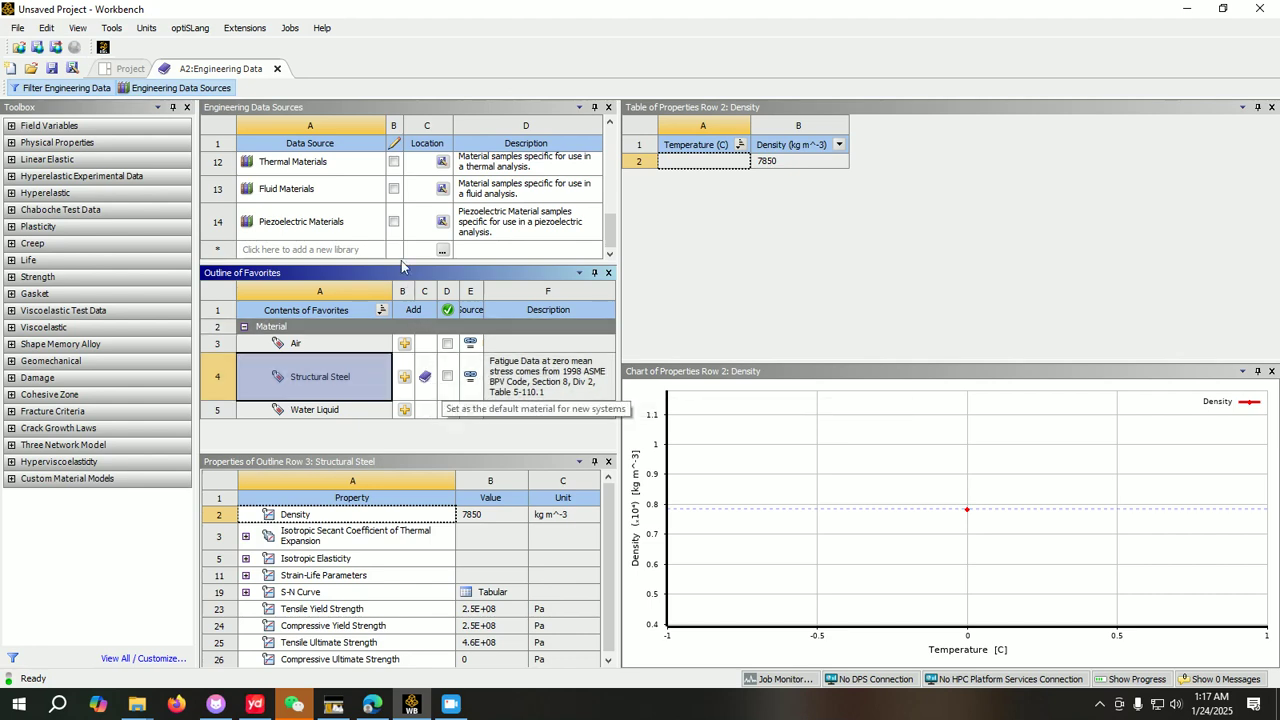
pyautogui.scroll(5, 335, 201)
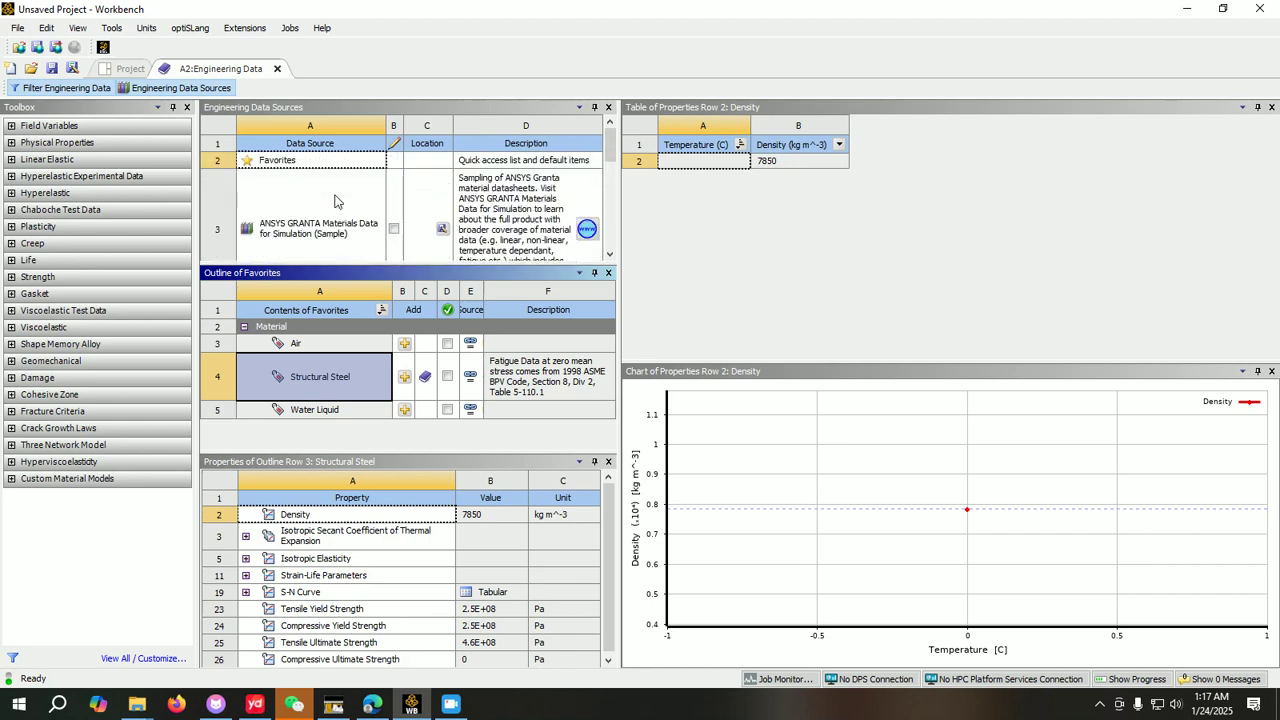
pyautogui.scroll(-3, 335, 201)
pyautogui.scroll(2, 330, 230)
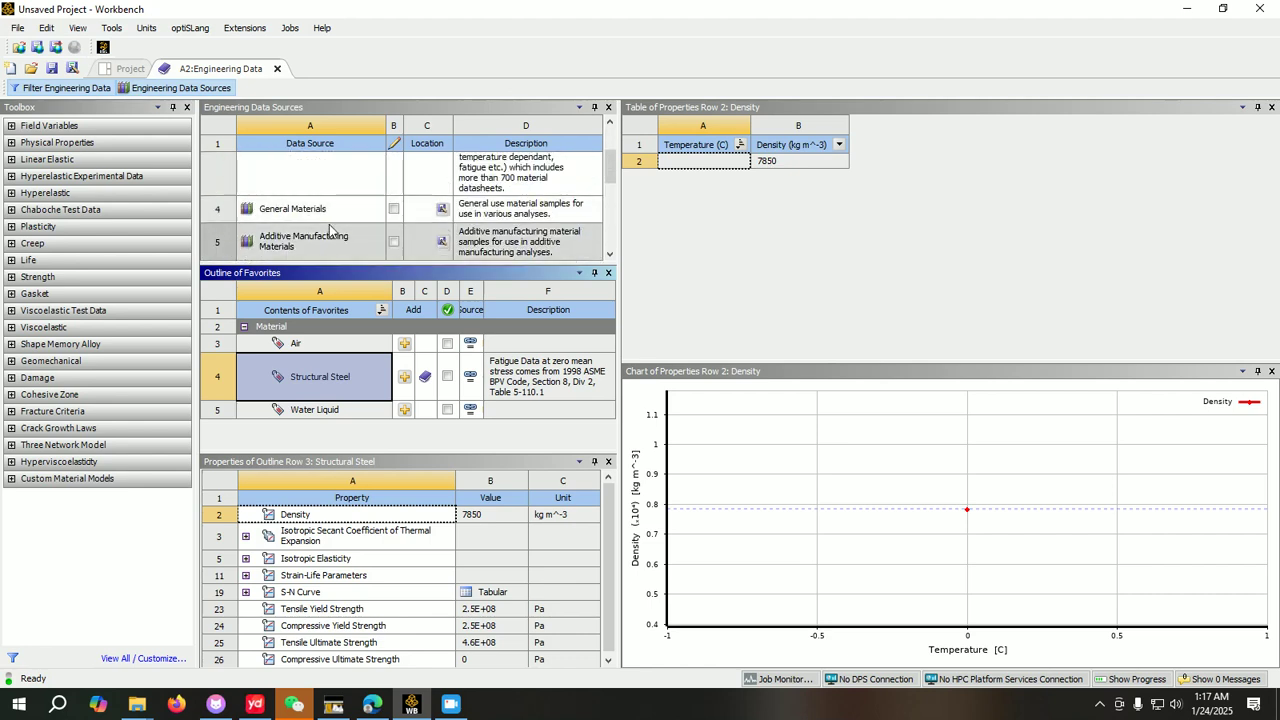
pyautogui.scroll(3, 330, 230)
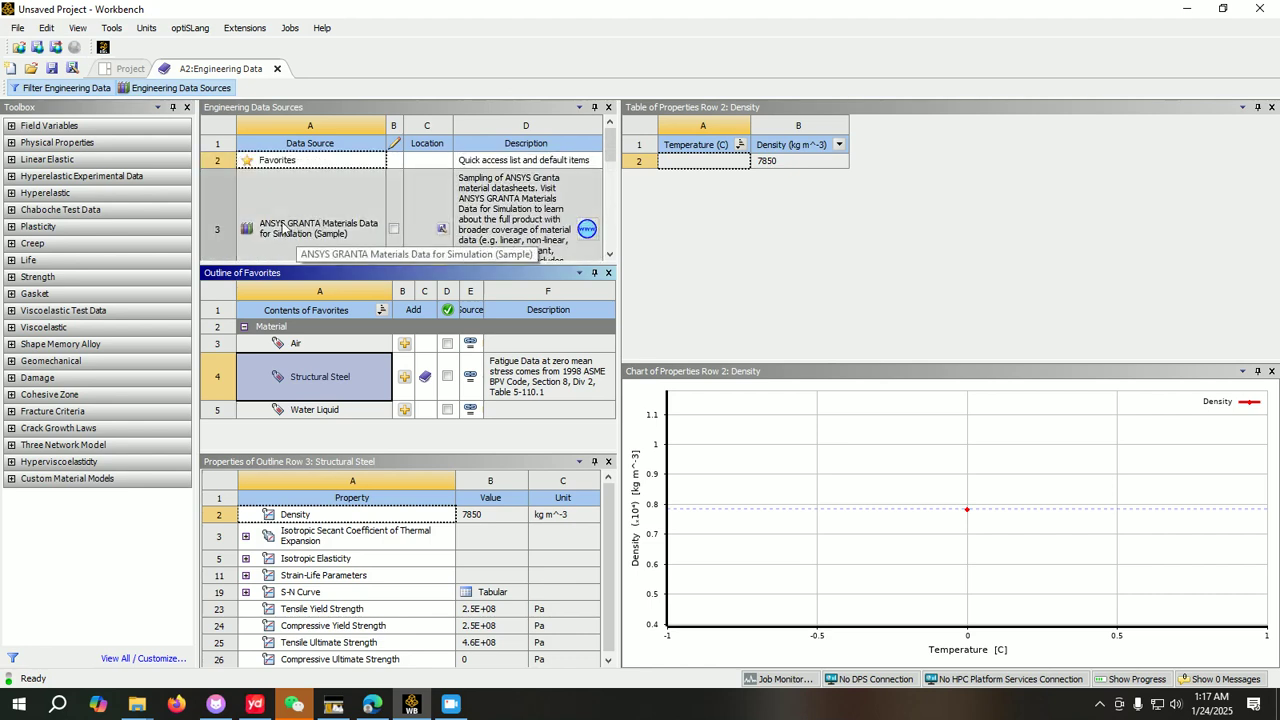
pyautogui.click(283, 228)
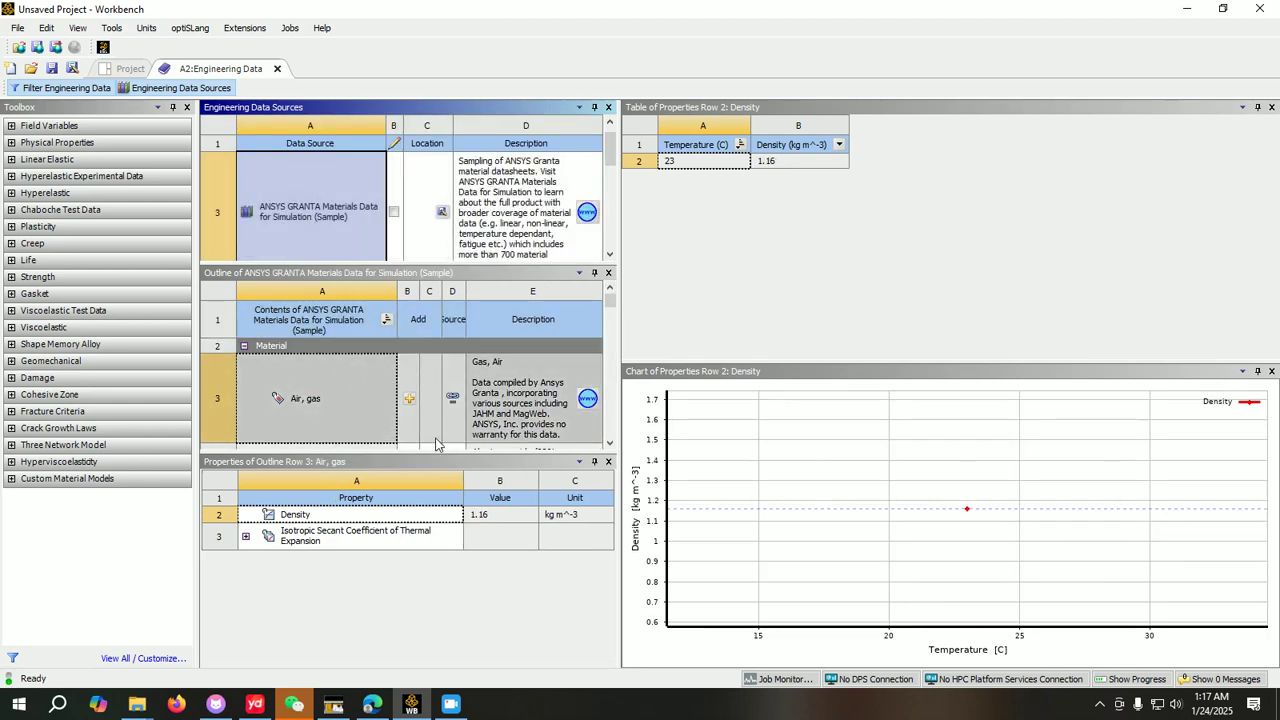
pyautogui.moveTo(417, 453); pyautogui.dragTo(408, 550)
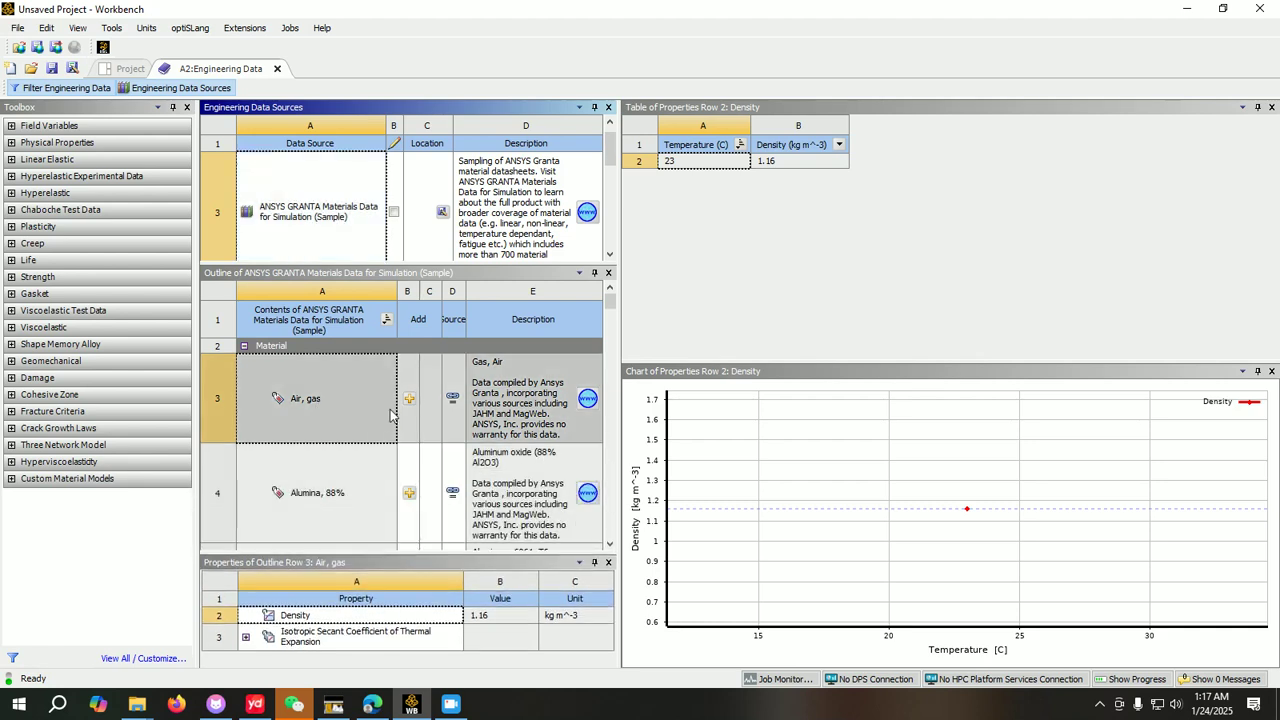
# Step: Add the material Plastic, PS (high impact) from the GRANTA sample library to the analysis's engineering data
pyautogui.scroll(-3, 371, 418)
pyautogui.scroll(-20, 365, 420)
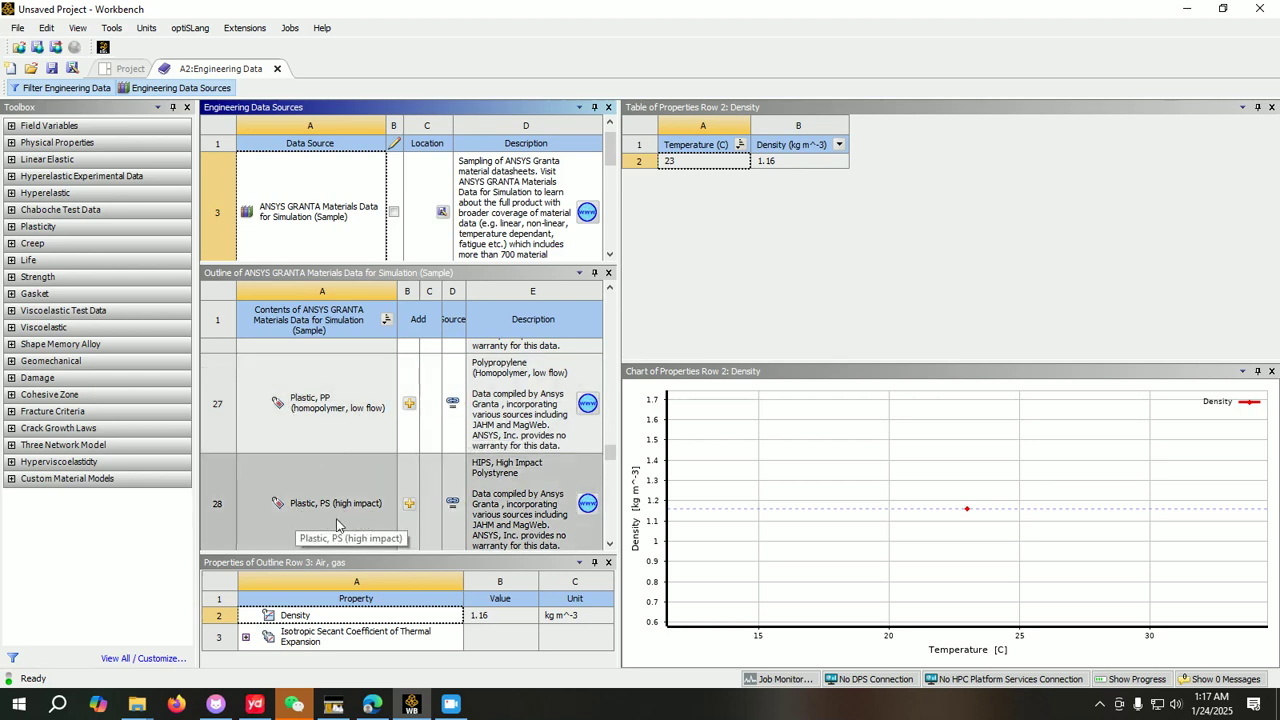
pyautogui.click(408, 508)
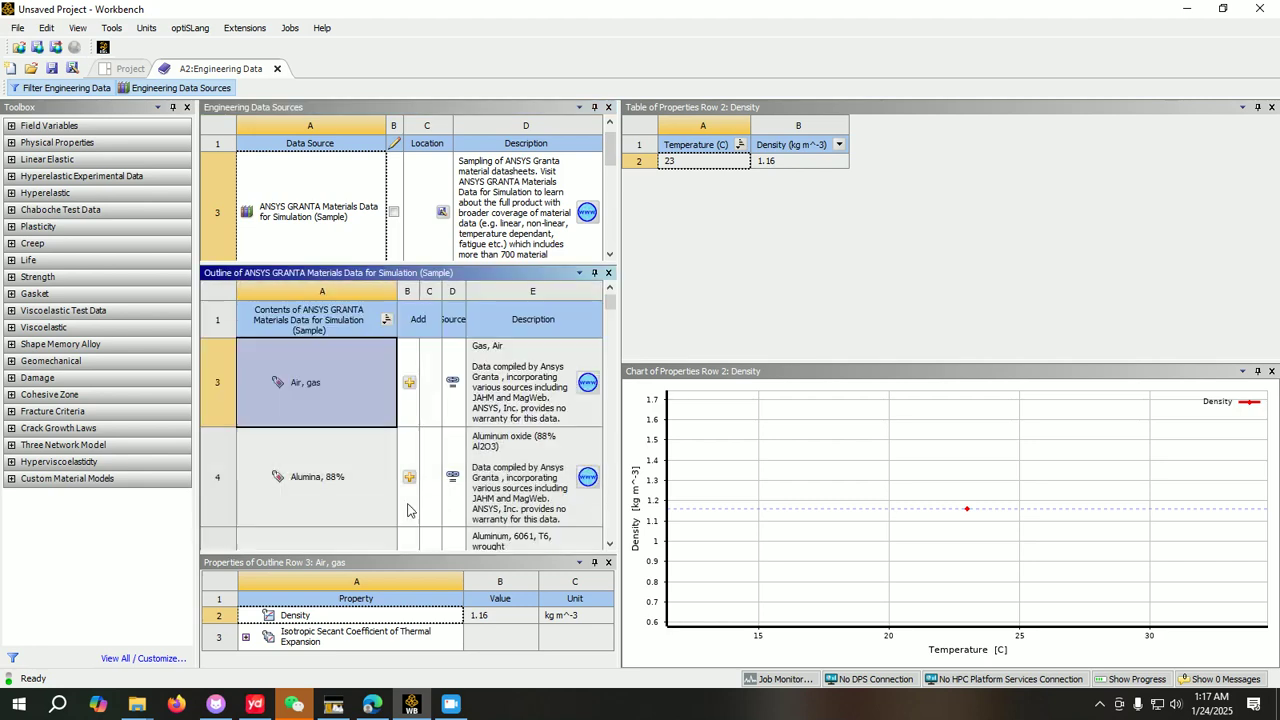
# Step: Look through the other materials in the GRANTA sample library and return to the analysis's own material list
pyautogui.scroll(-6, 340, 418)
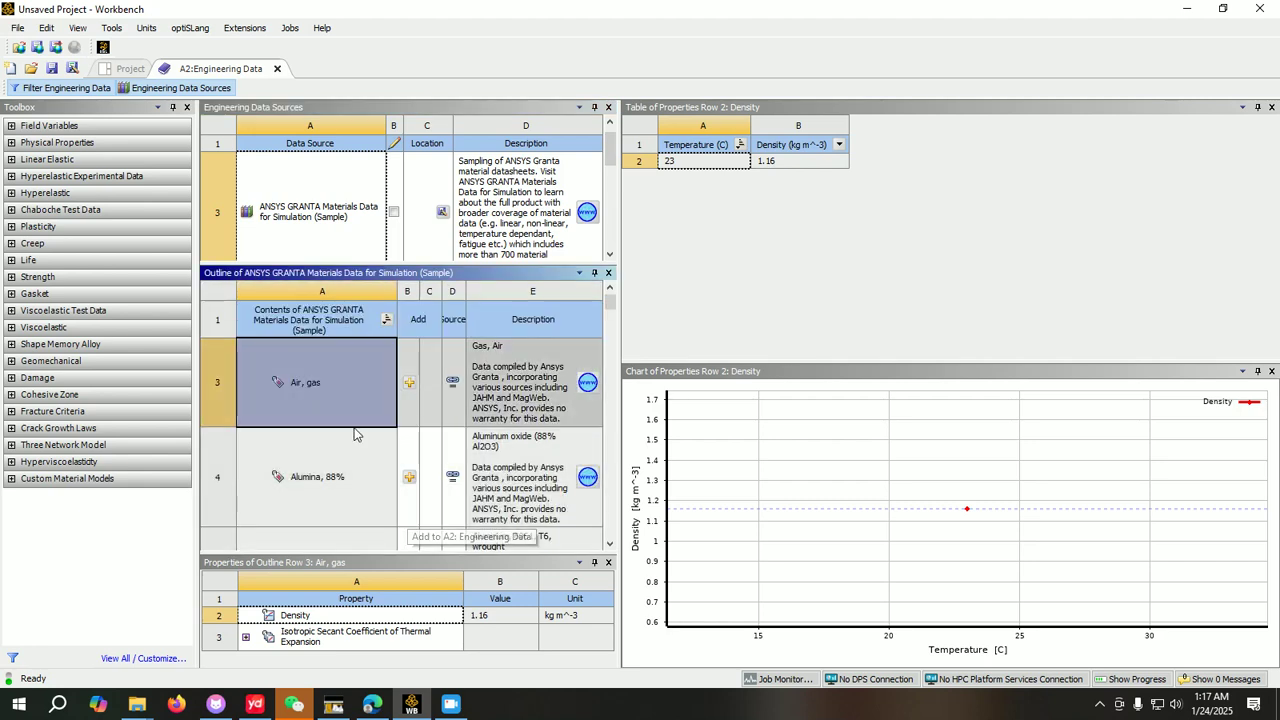
pyautogui.scroll(-10, 340, 413)
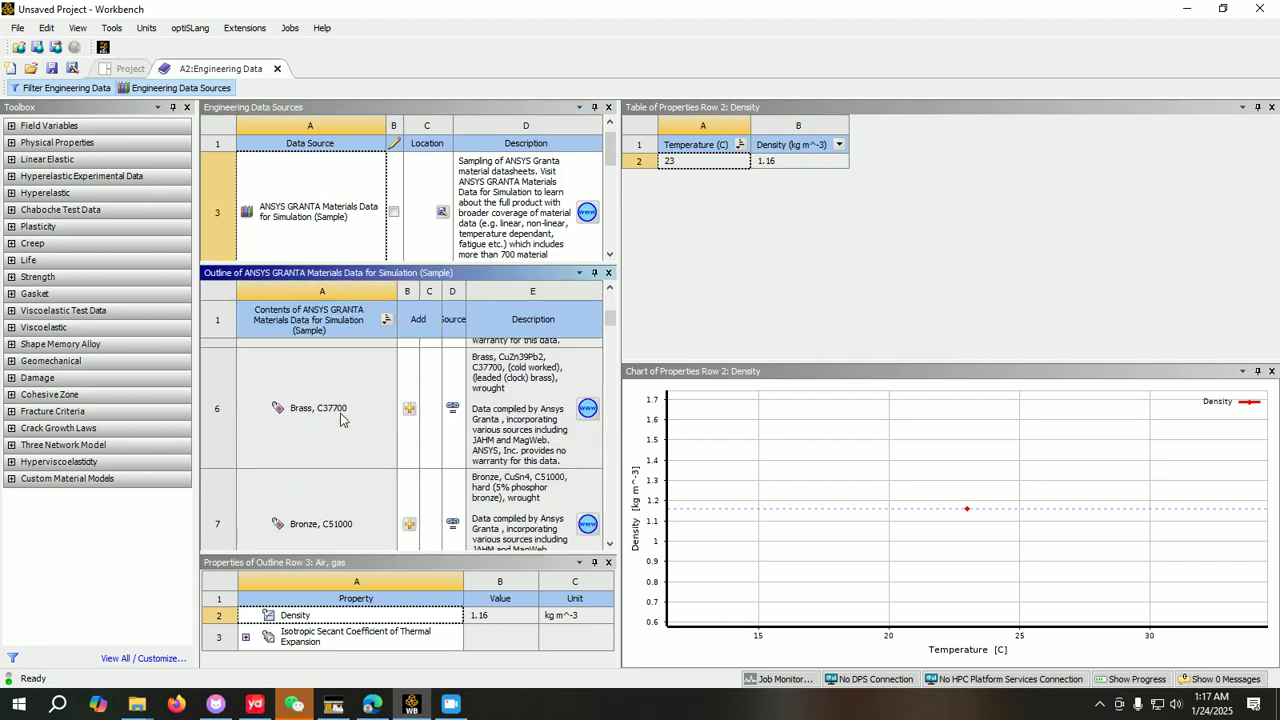
pyautogui.scroll(-6, 340, 418)
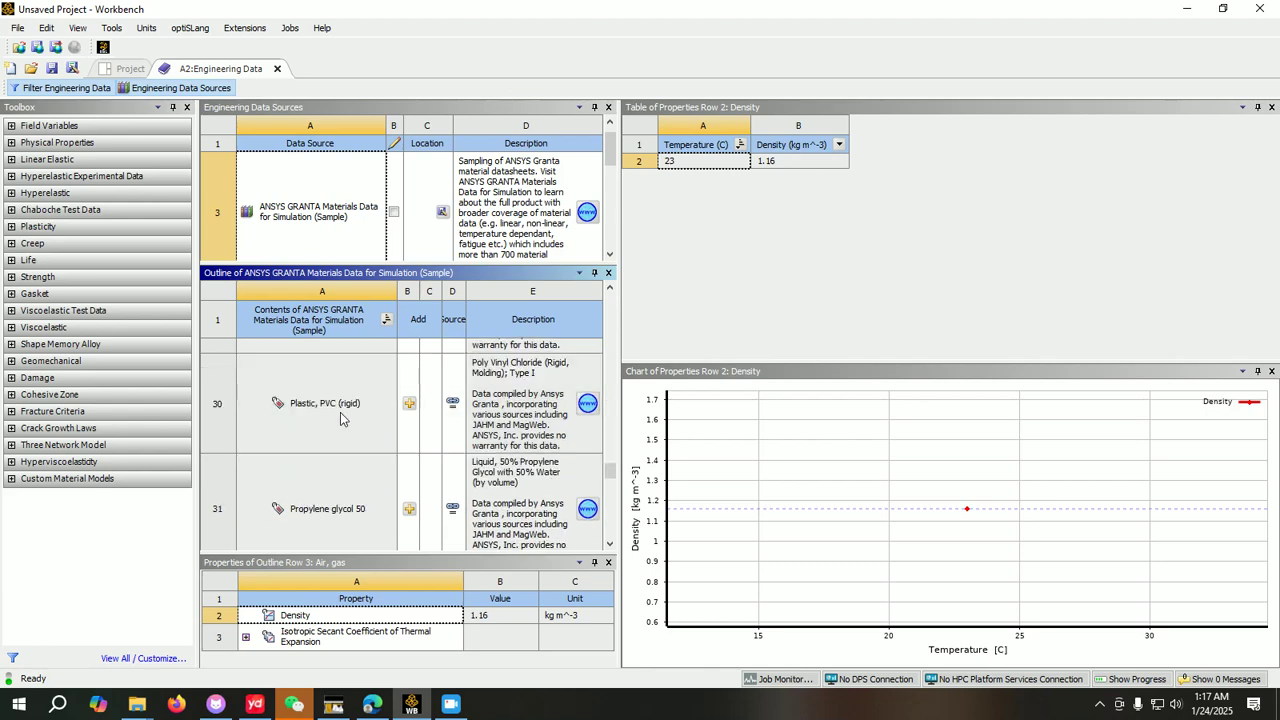
pyautogui.scroll(-6, 340, 418)
pyautogui.scroll(6, 340, 418)
pyautogui.scroll(20, 340, 412)
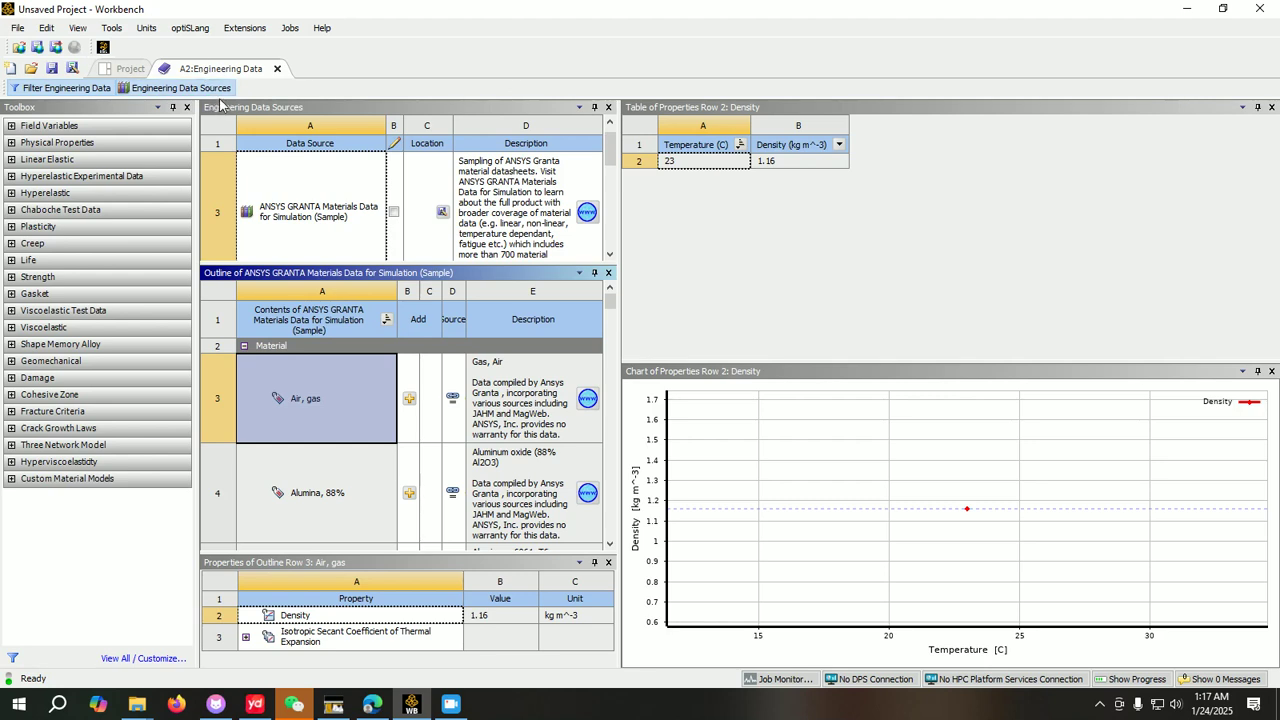
pyautogui.click(205, 70)
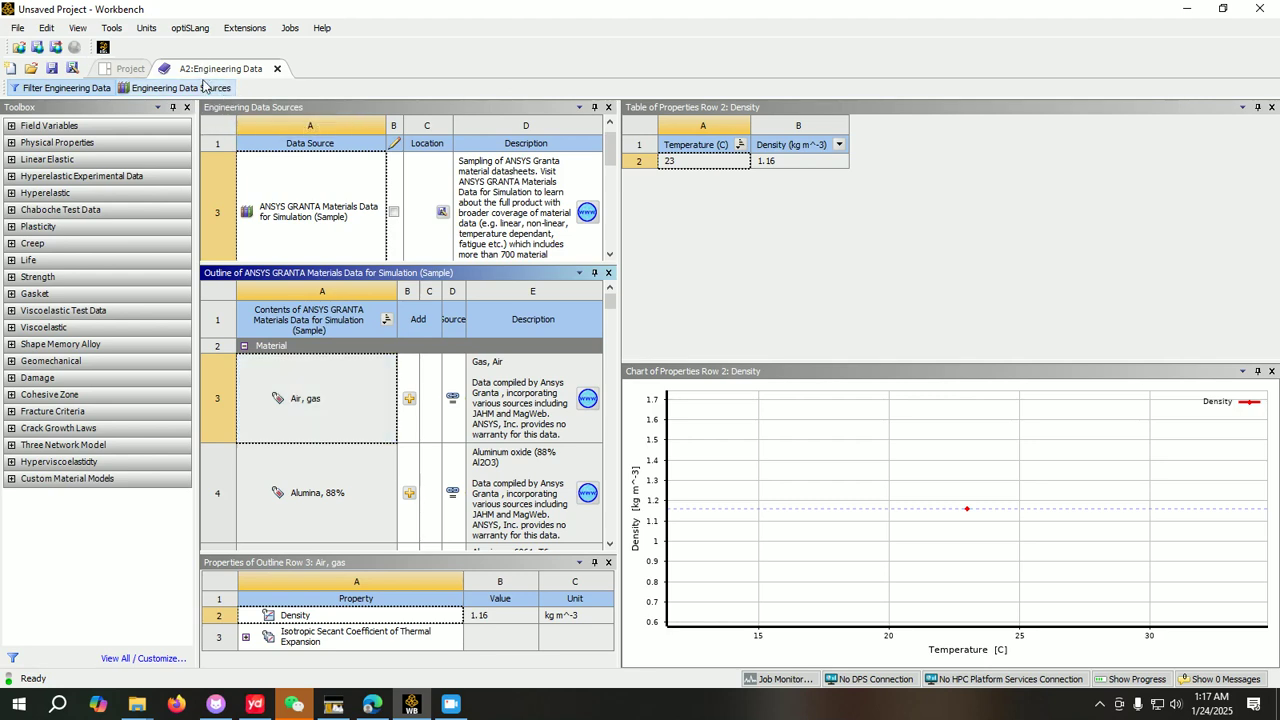
pyautogui.click(200, 88)
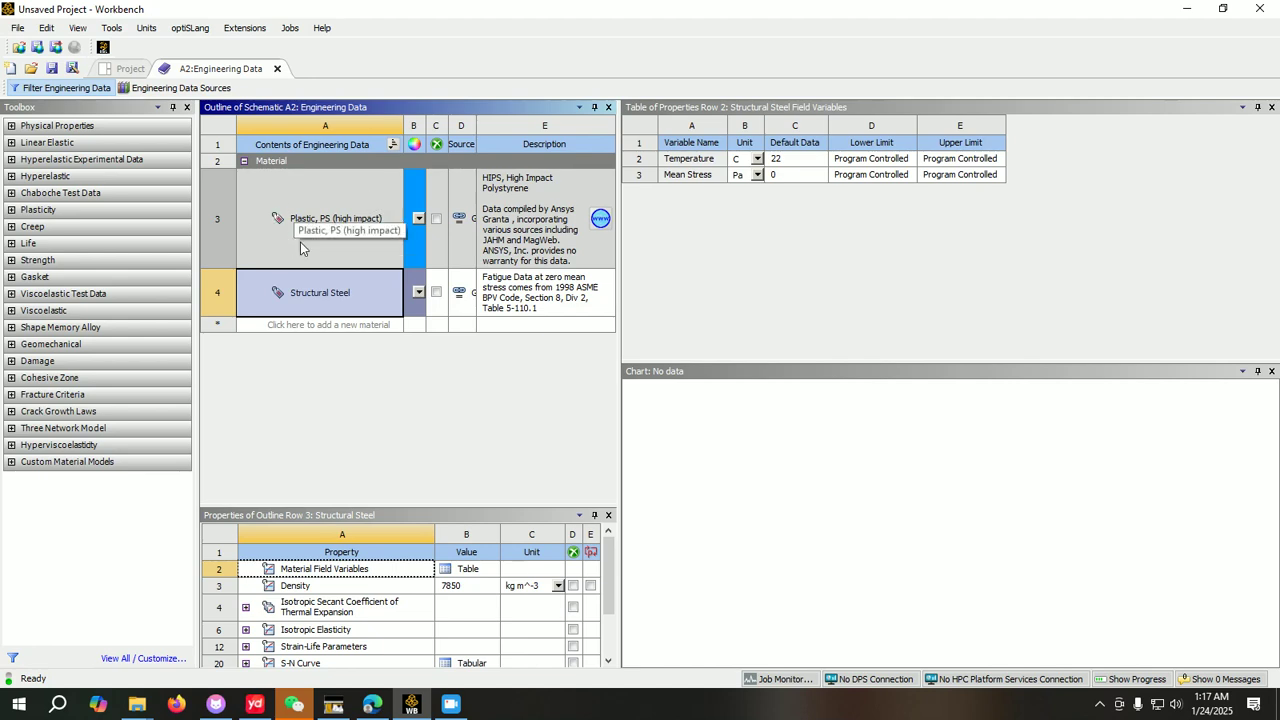
# Step: Return to the project schematic and create a new DesignModeler geometry for the Static Structural system's Geometry cell
pyautogui.click(130, 69)
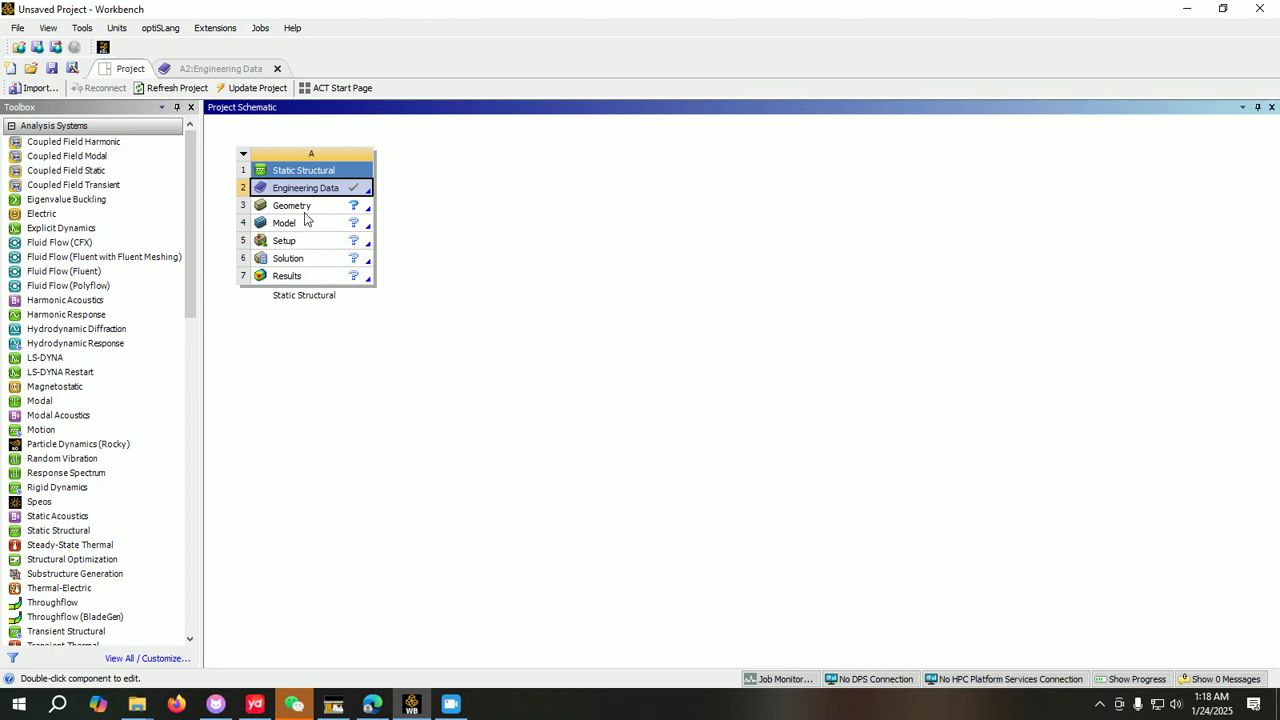
pyautogui.click(303, 208)
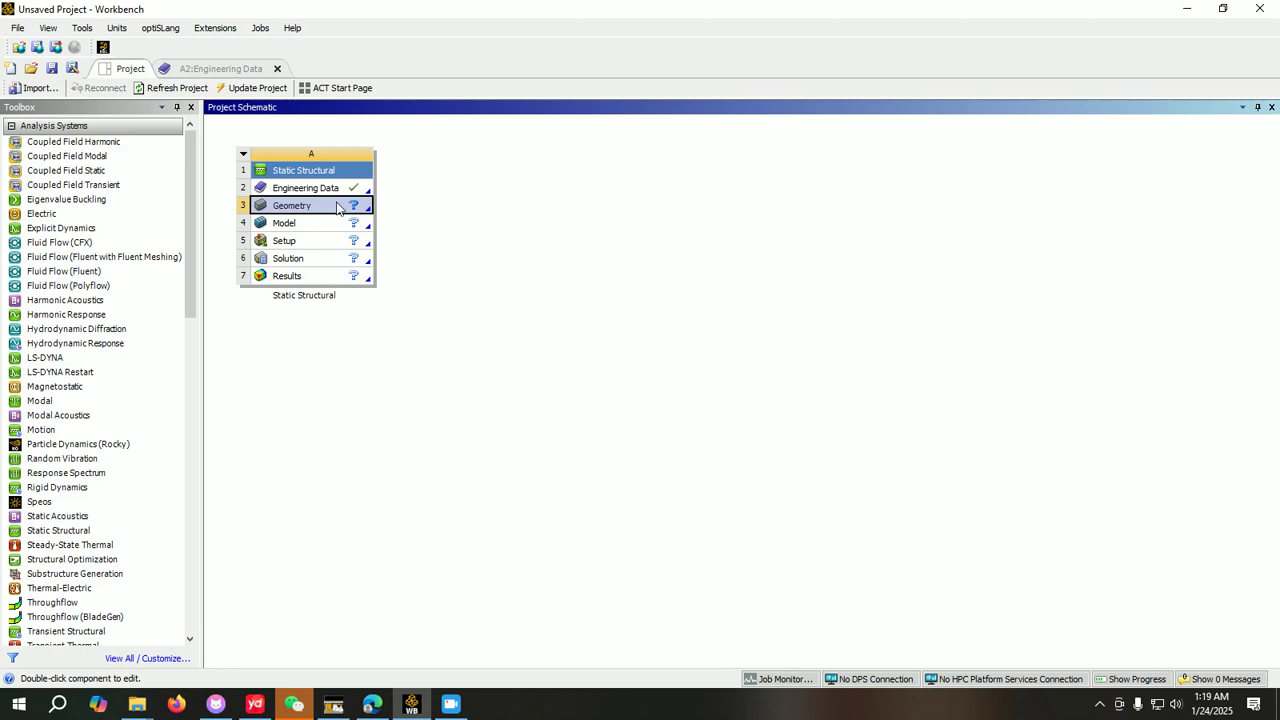
pyautogui.rightClick(306, 206)
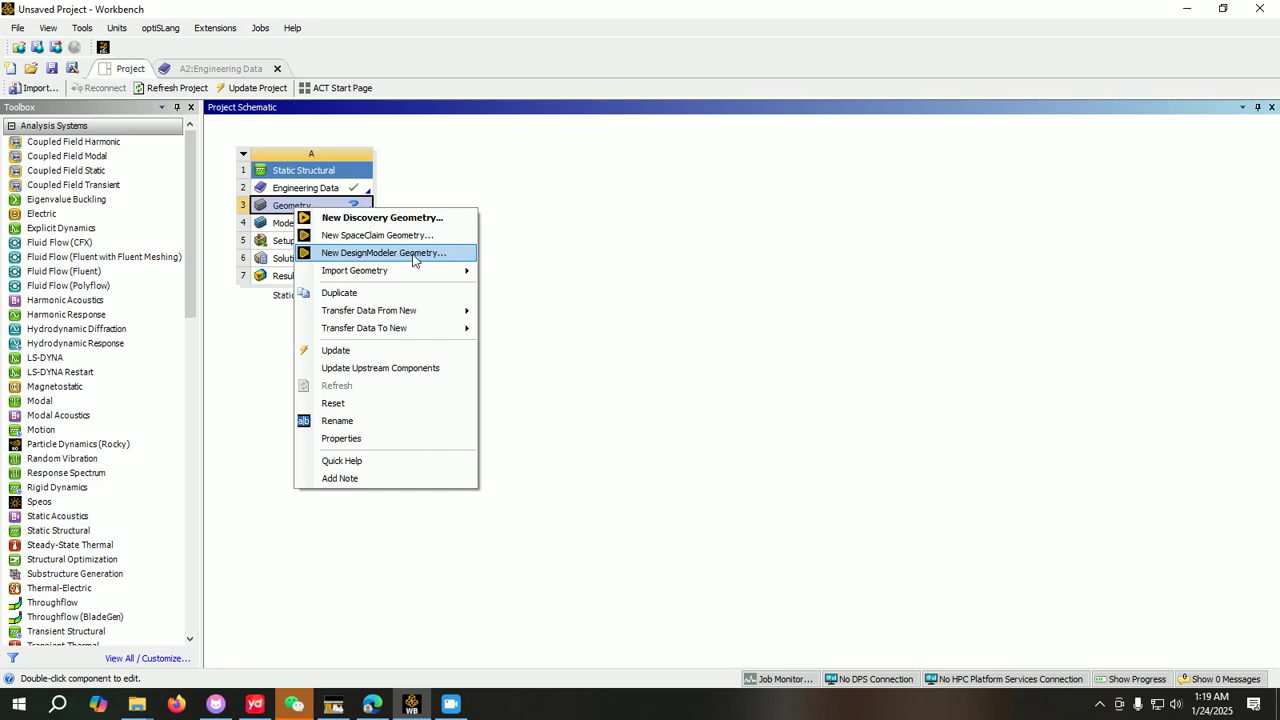
pyautogui.moveTo(352, 272)
pyautogui.click(399, 254)
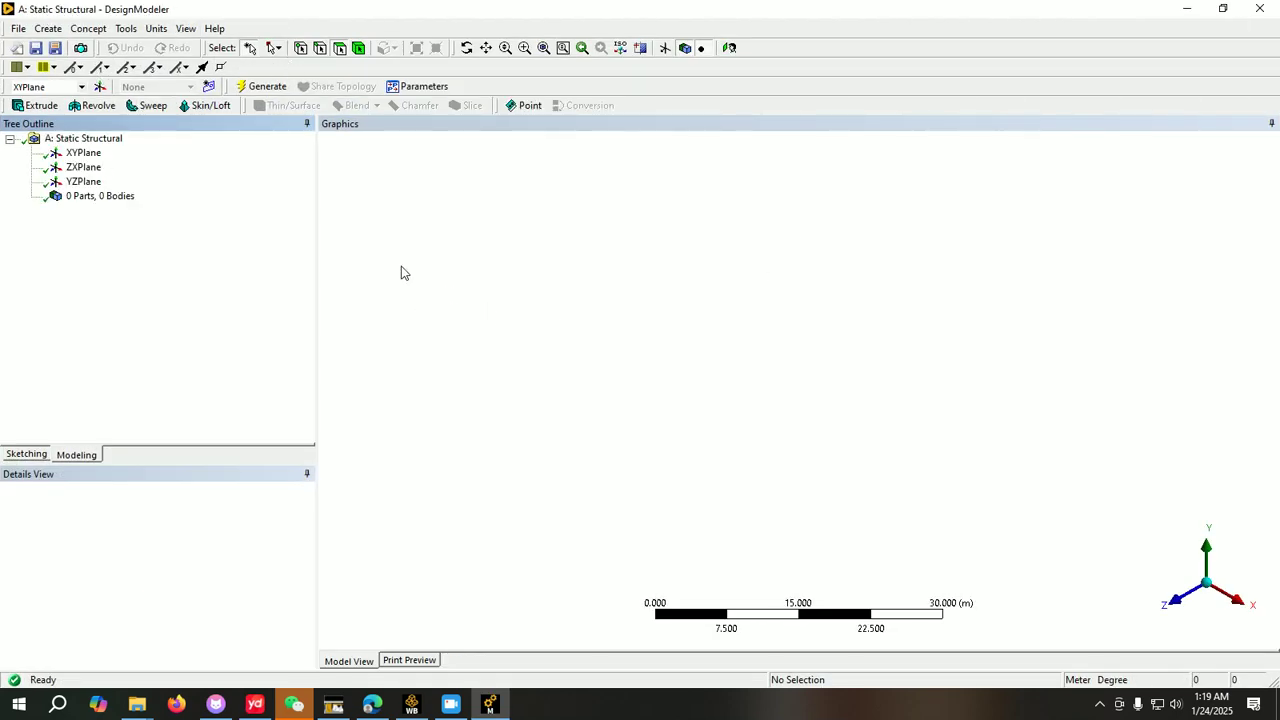
# Step: Create a new sketch on the XYPlane of the empty geometry
pyautogui.click(84, 153)
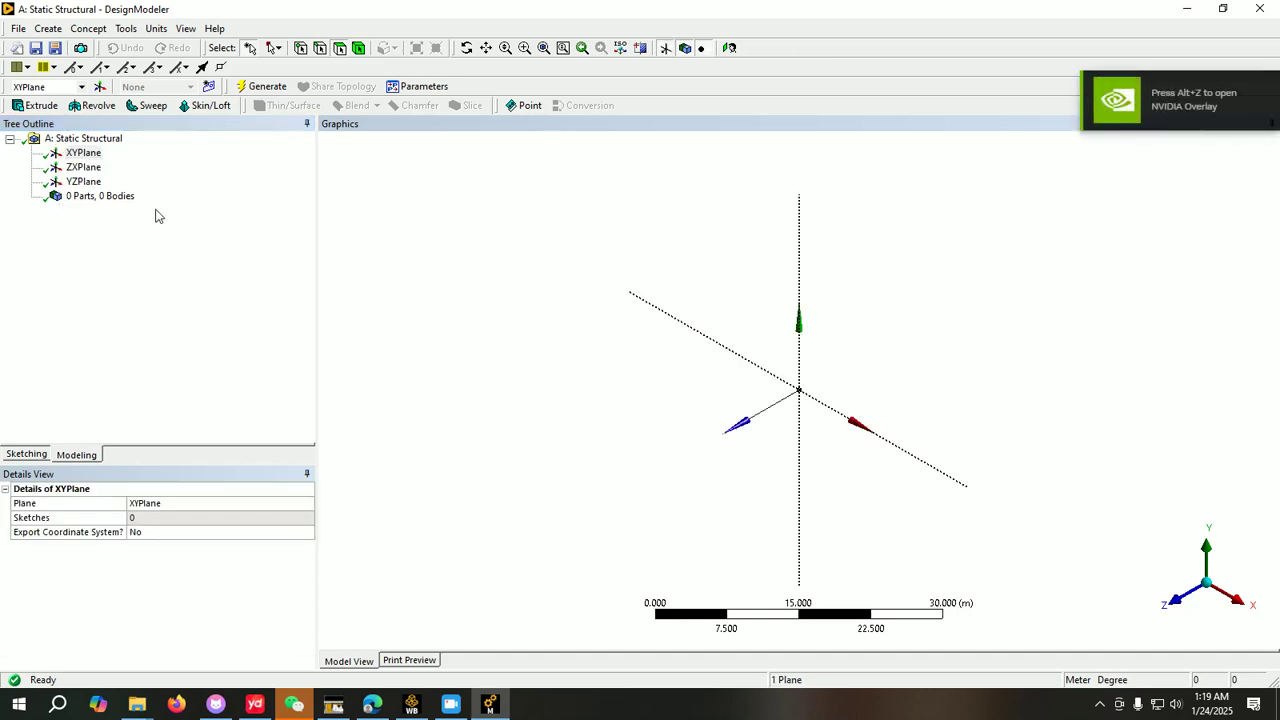
pyautogui.click(81, 156)
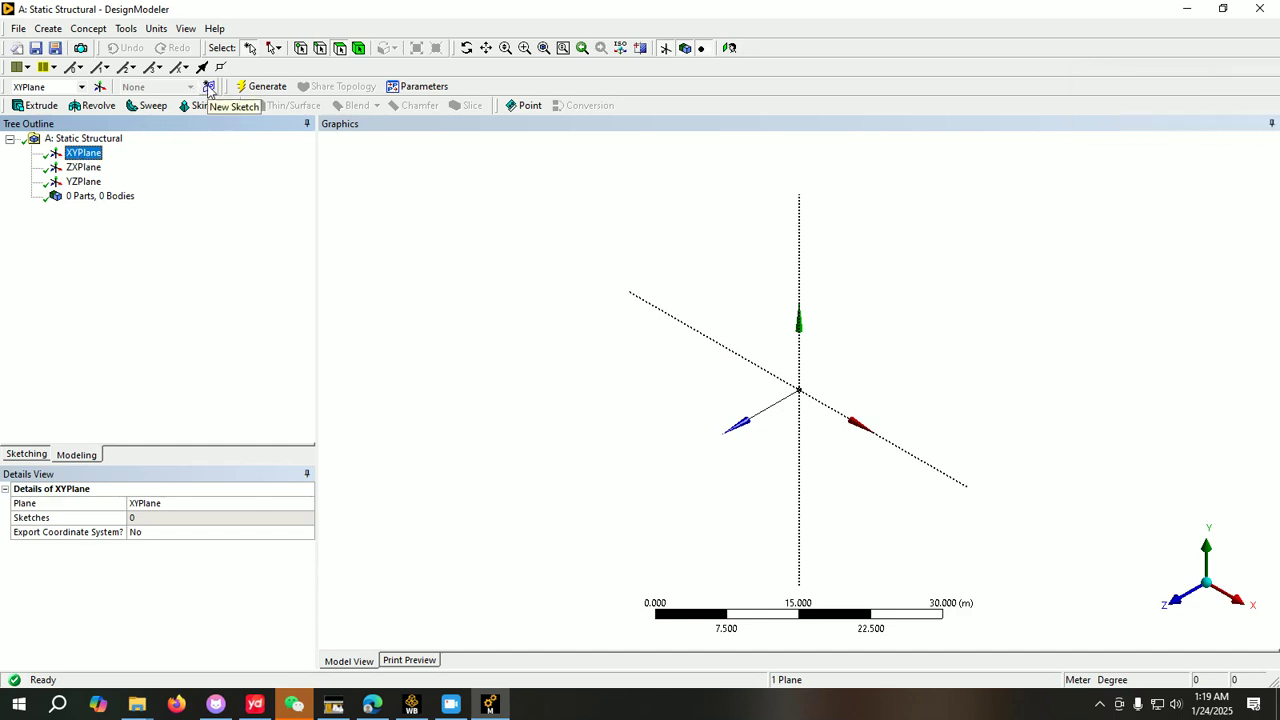
pyautogui.click(209, 87)
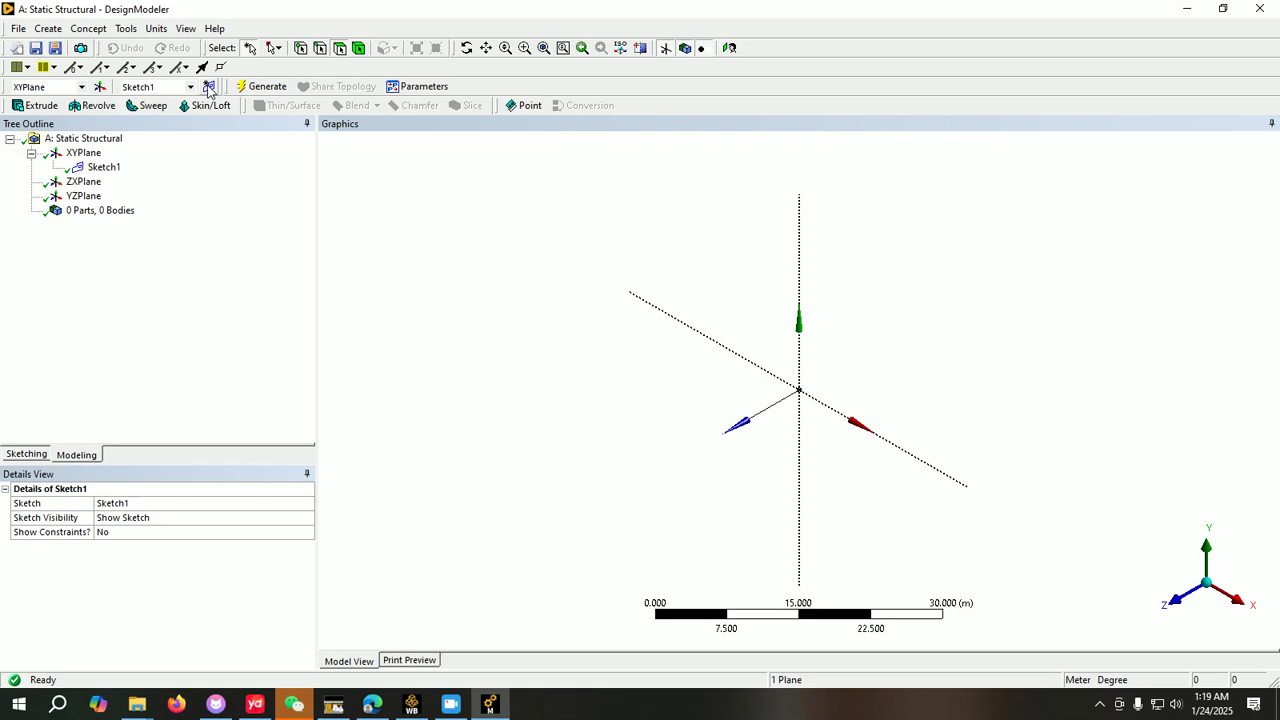
# Step: Sketch a long, flat rectangle on the new XY-plane sketch, starting at the origin and extending along positive X and Y
pyautogui.click(101, 168)
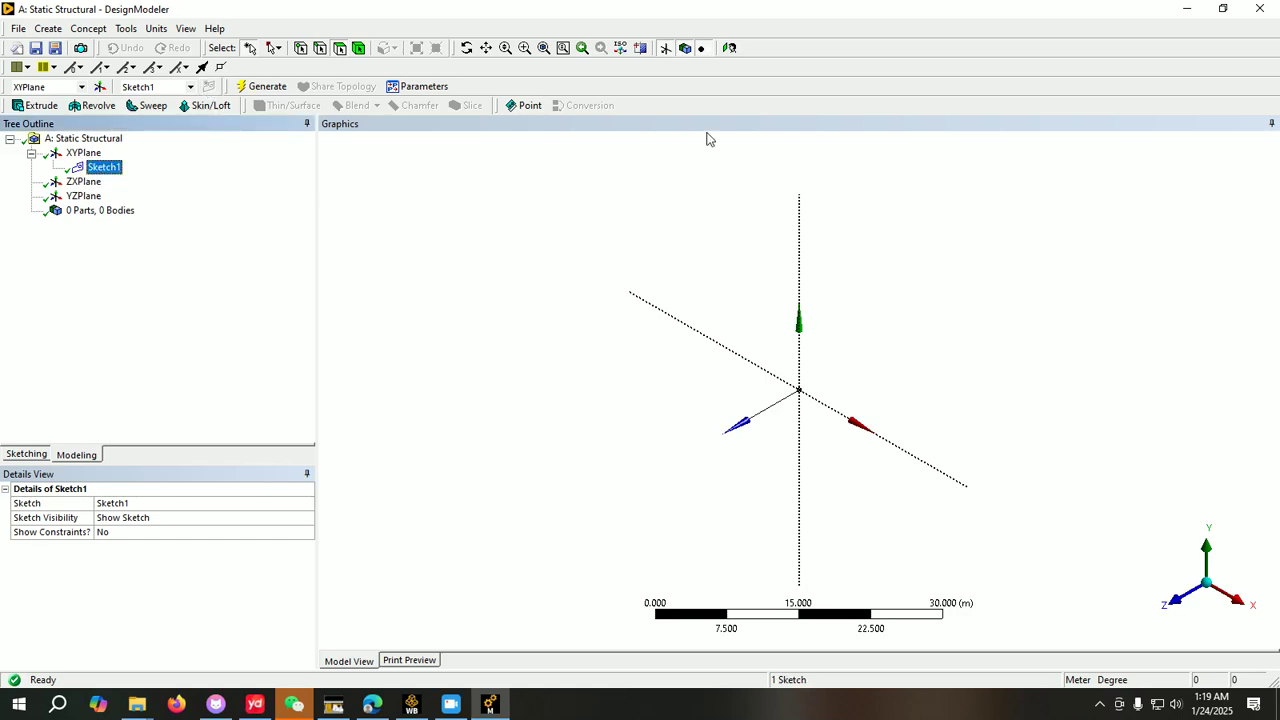
pyautogui.click(729, 48)
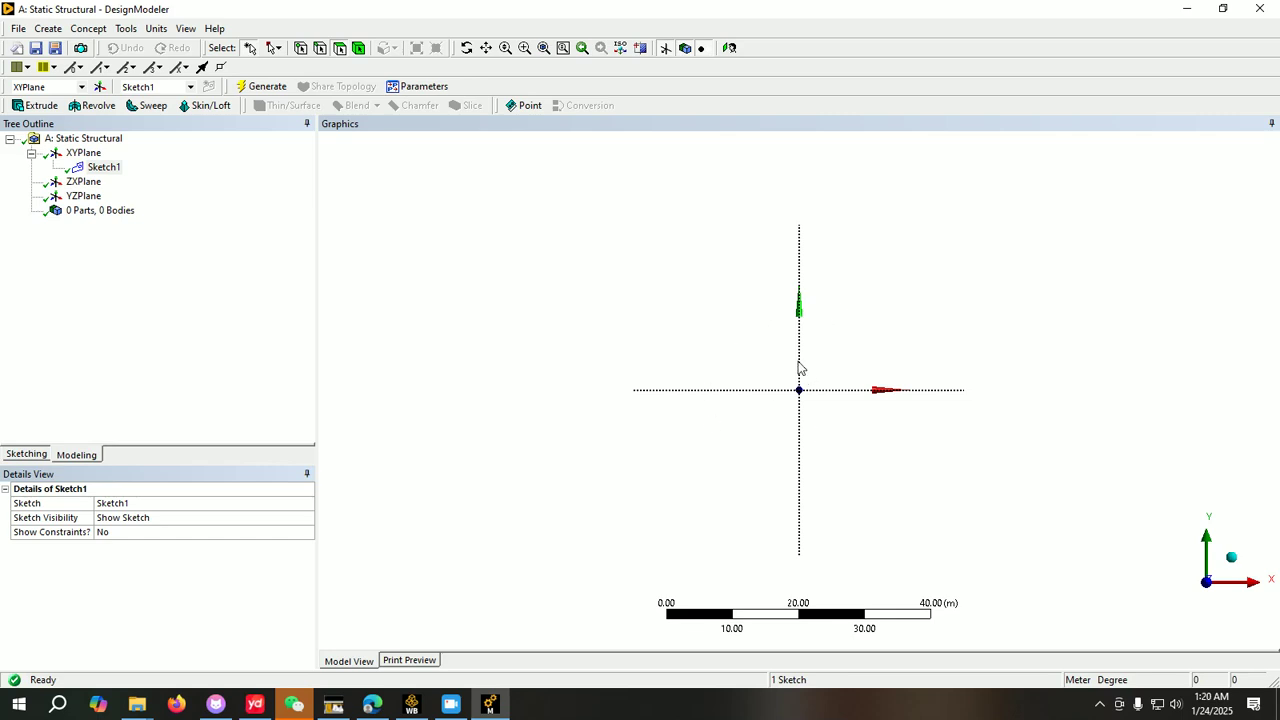
pyautogui.click(24, 455)
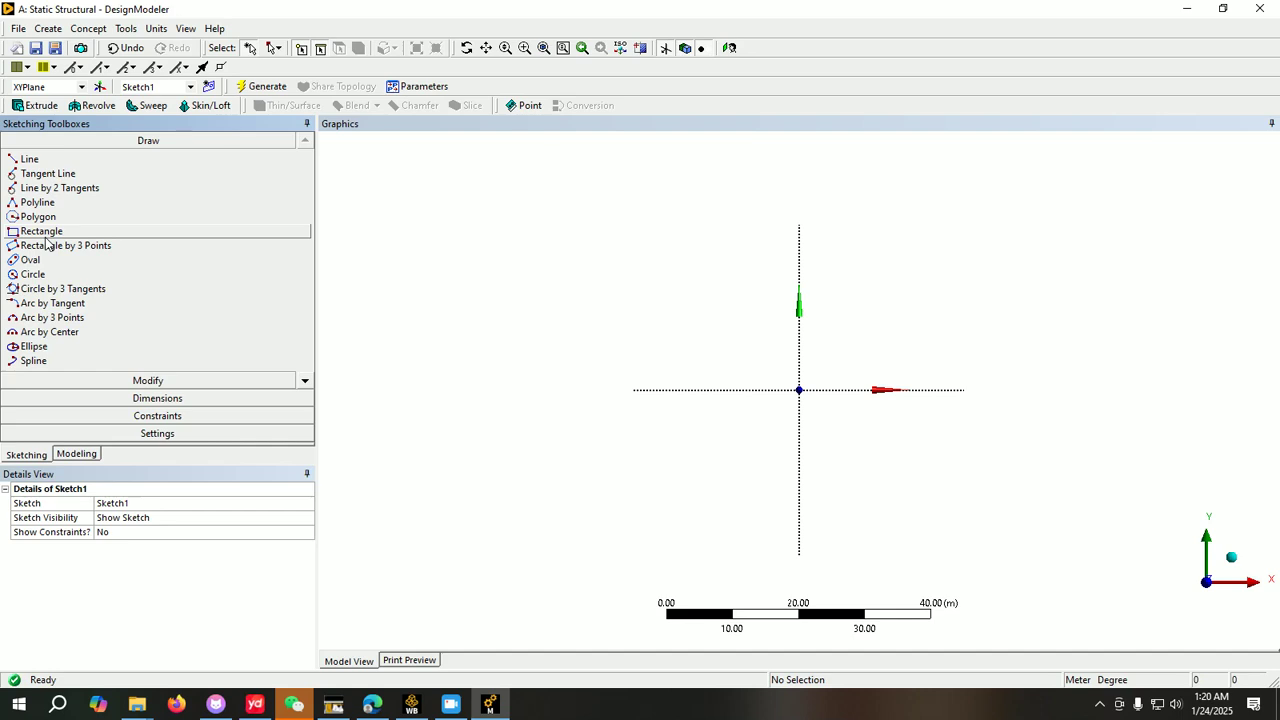
pyautogui.click(45, 234)
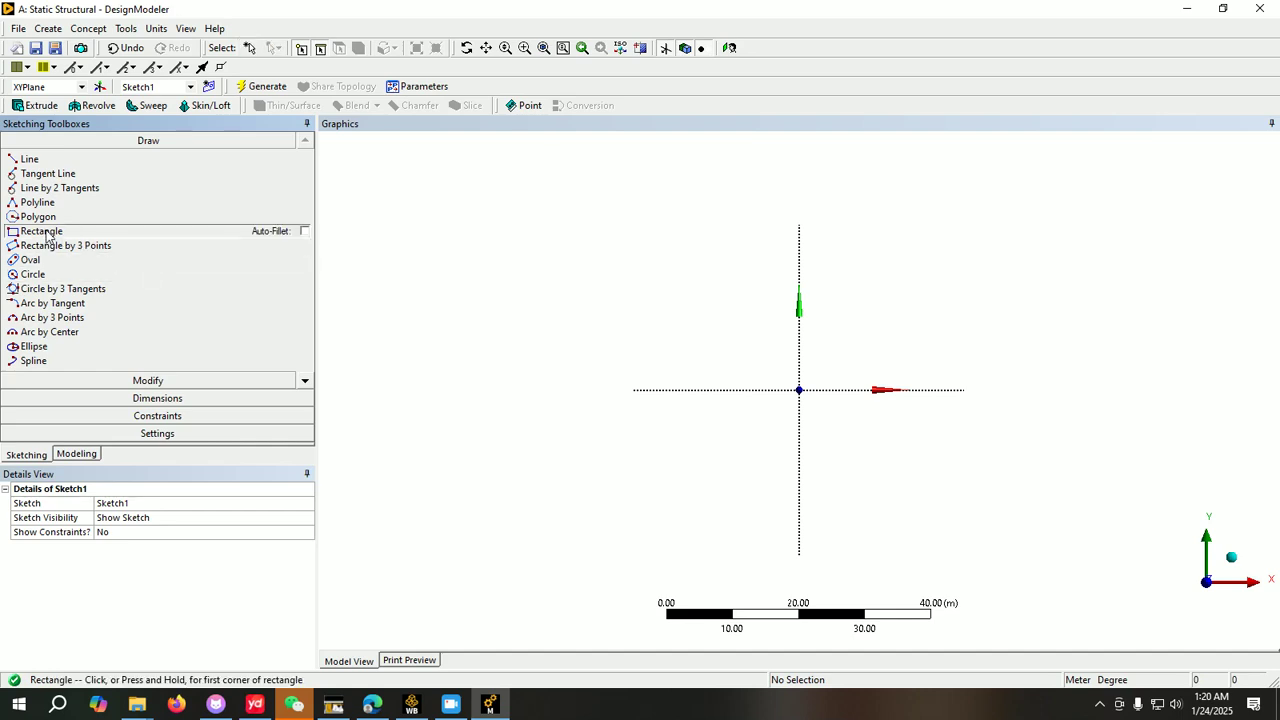
pyautogui.click(799, 389)
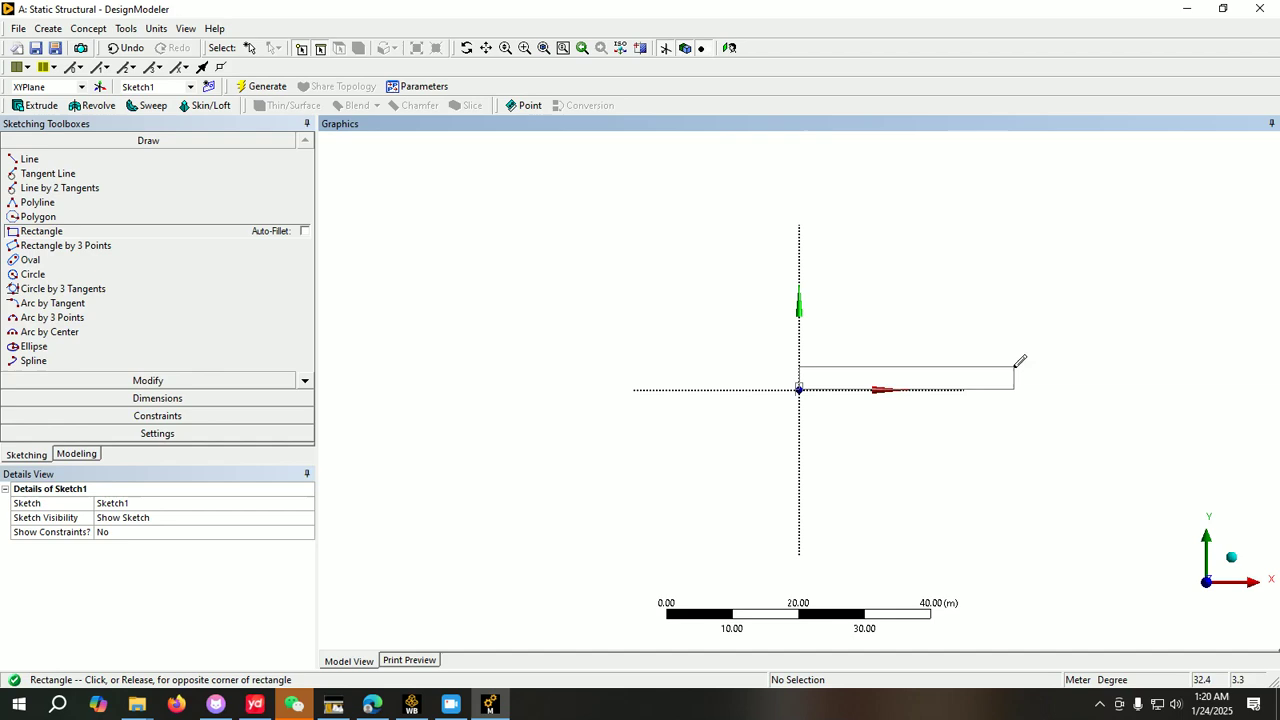
pyautogui.click(1116, 349)
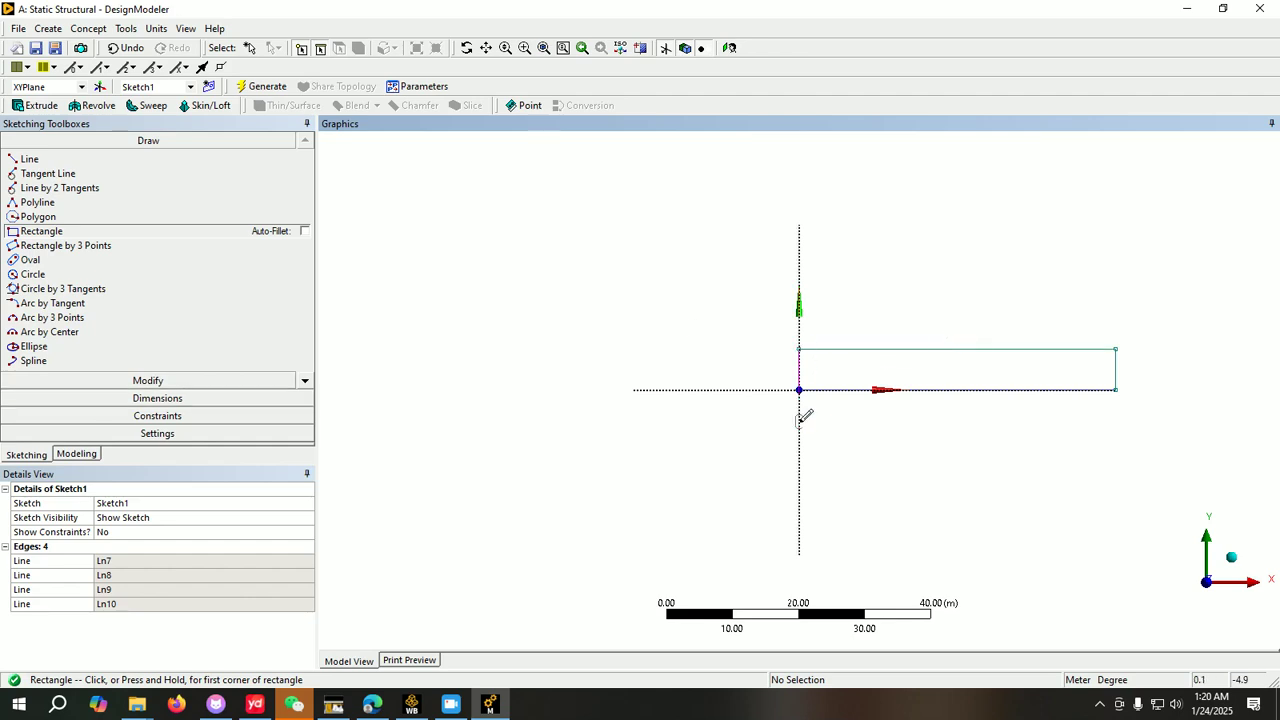
# Step: Add a vertical dimension between the rectangle's two long edges, placed beside its end at the origin
pyautogui.click(131, 400)
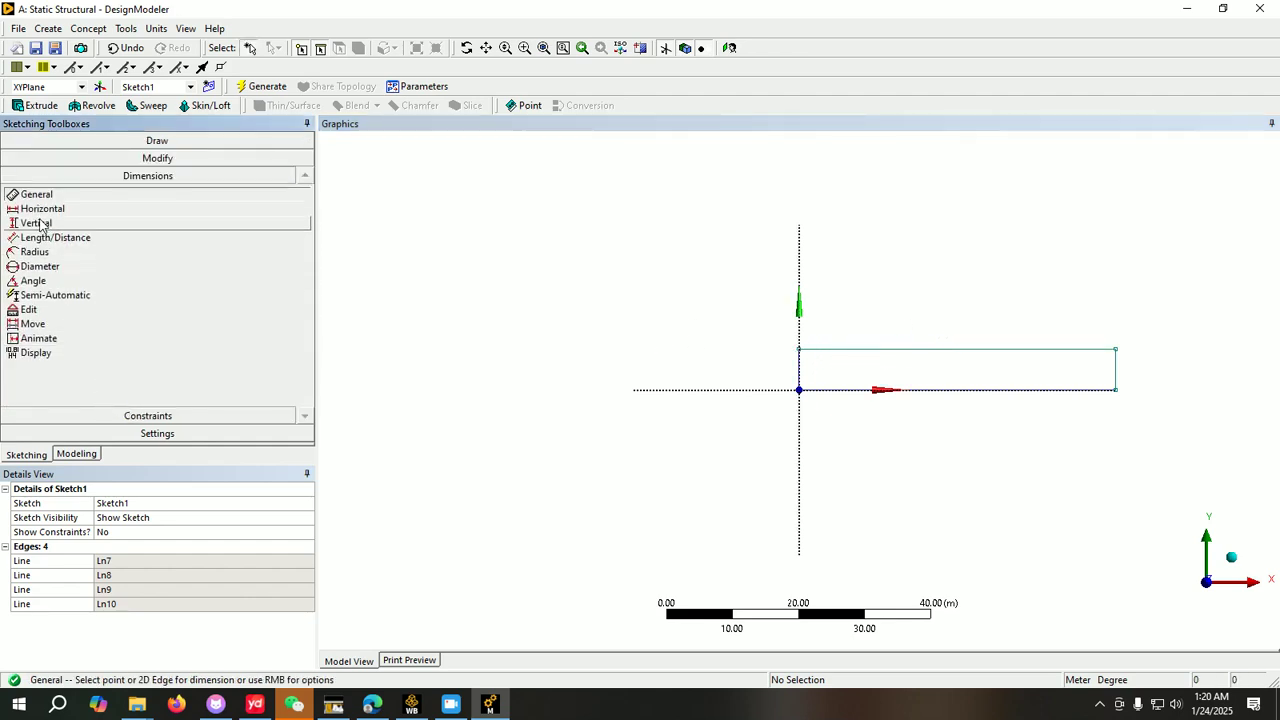
pyautogui.click(37, 223)
pyautogui.click(840, 356)
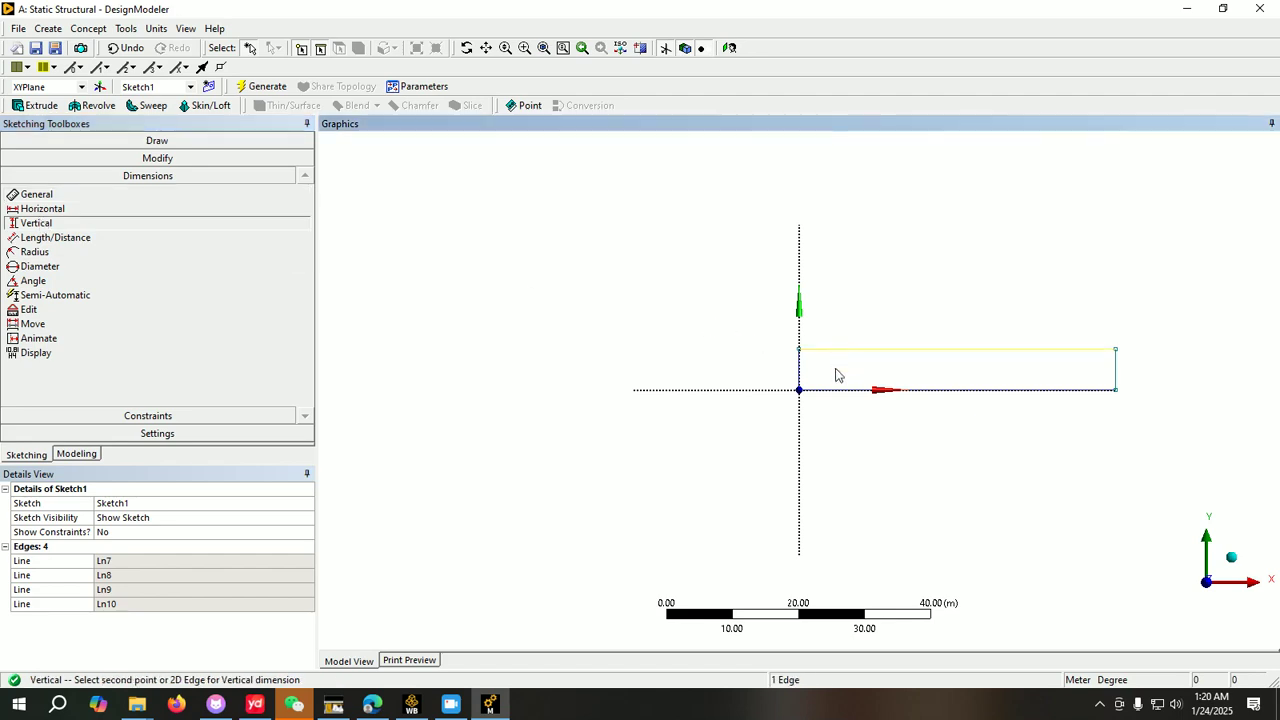
pyautogui.click(838, 391)
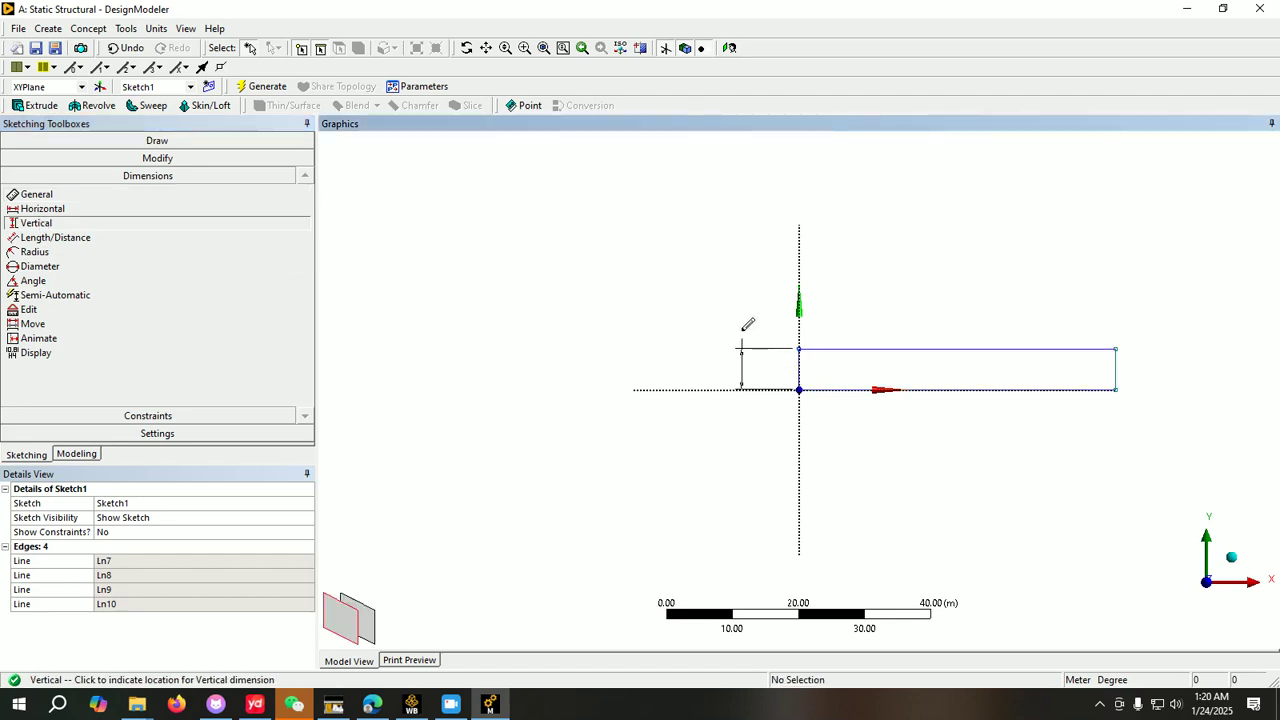
pyautogui.click(748, 324)
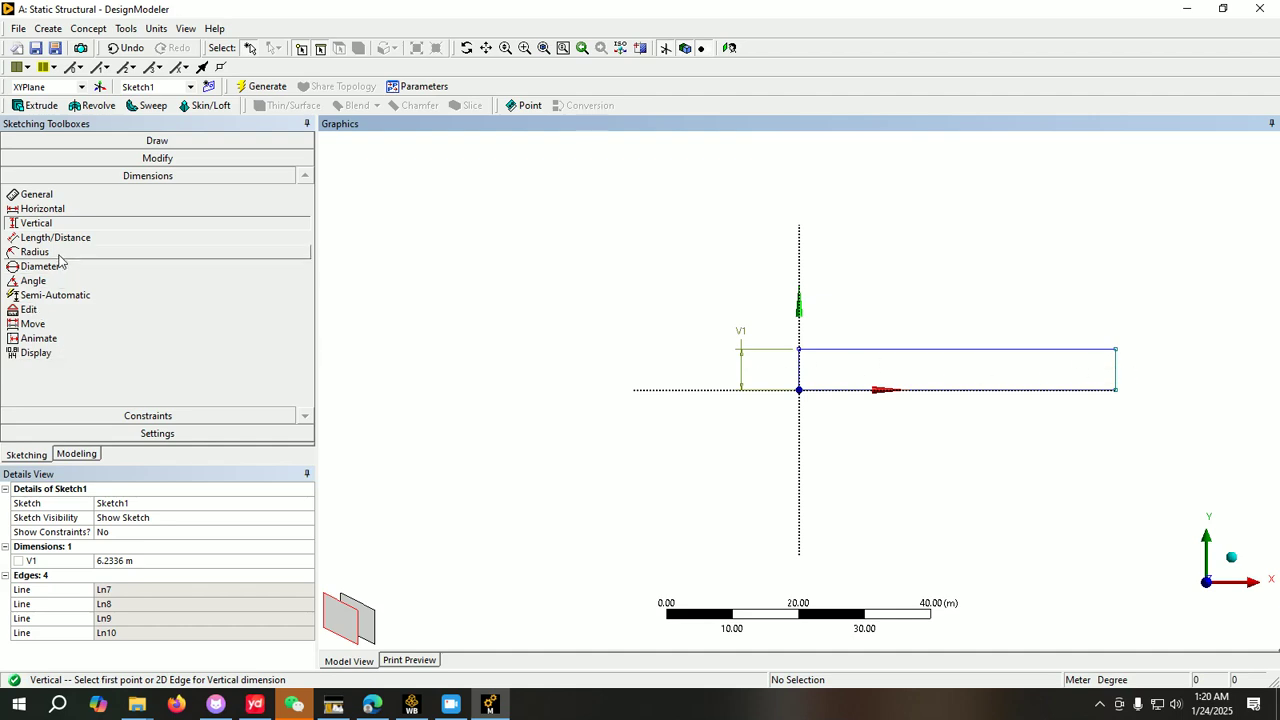
# Step: Add a horizontal dimension between the rectangle's two short edges, placed above the shape
pyautogui.click(50, 209)
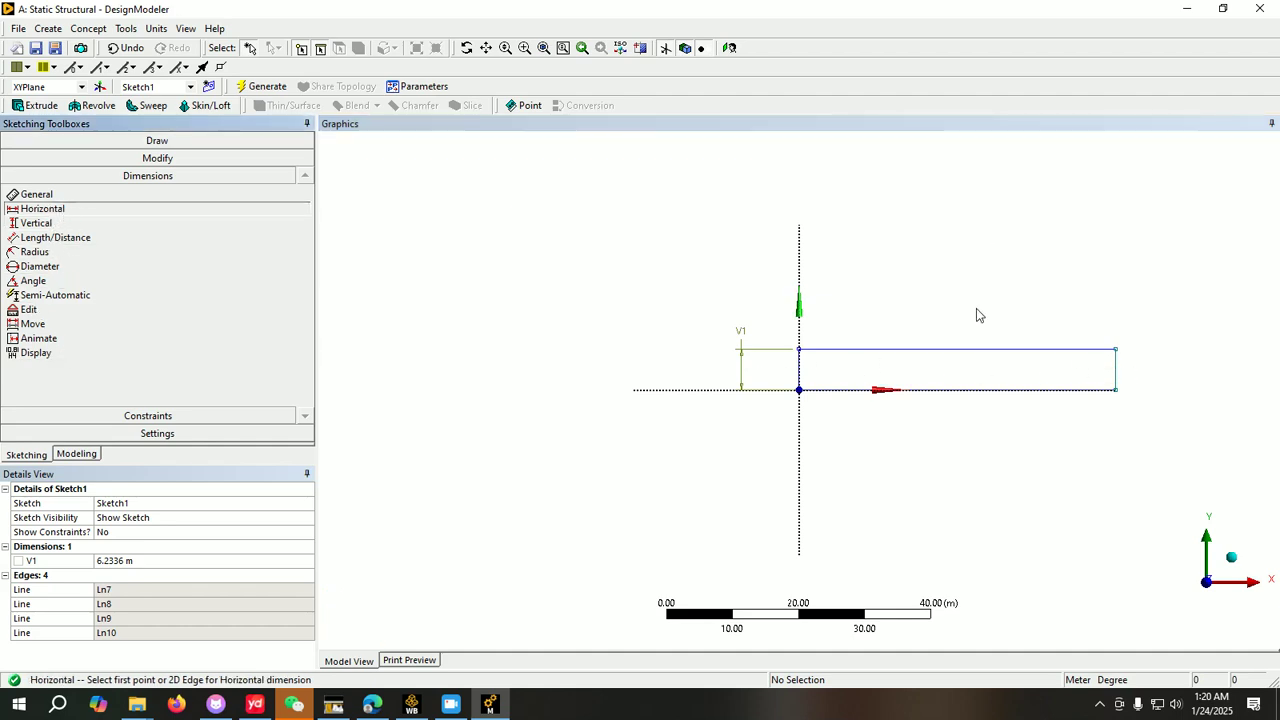
pyautogui.click(808, 374)
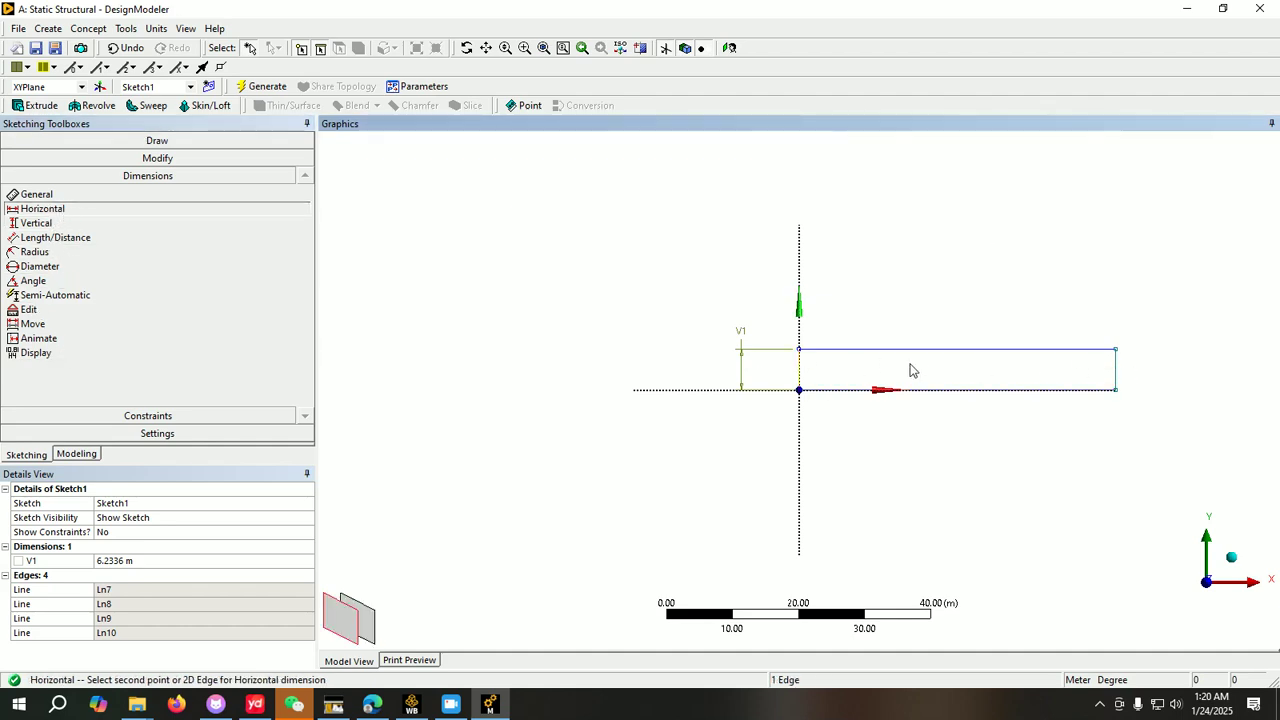
pyautogui.click(1117, 378)
pyautogui.click(1040, 303)
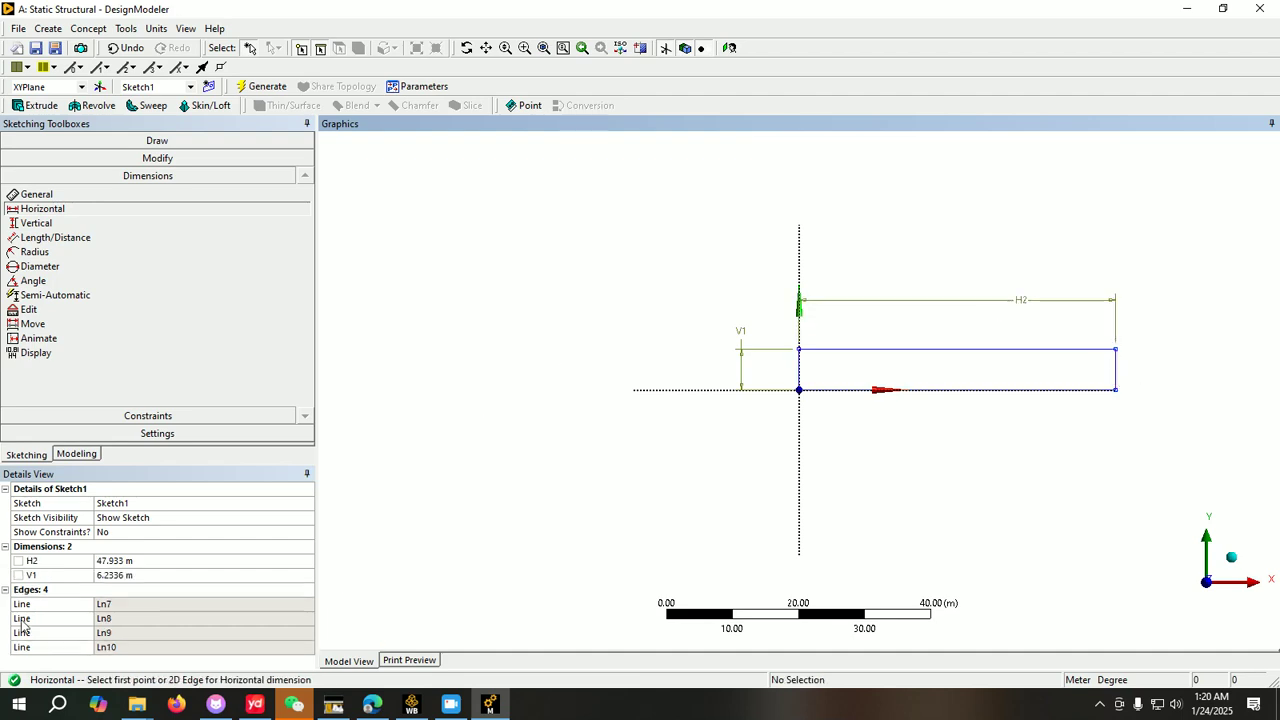
# Step: Set the rectangle's horizontal dimension to 100 m
pyautogui.click(135, 563)
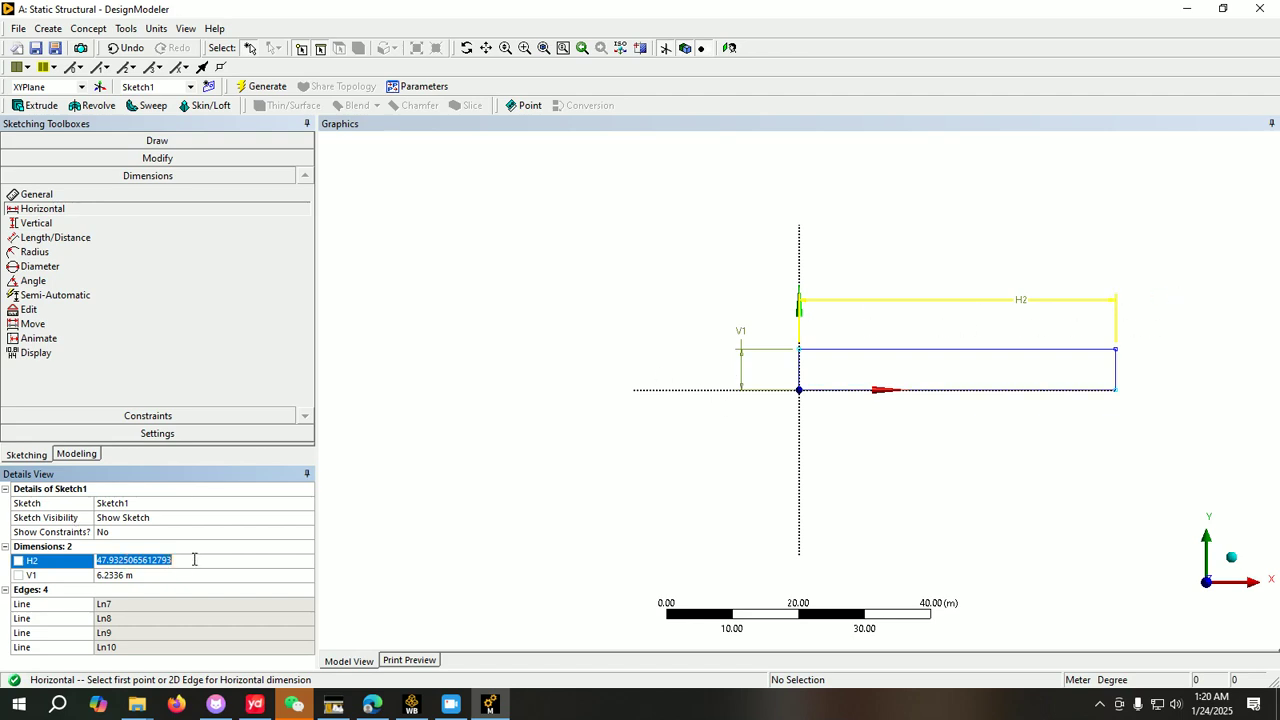
pyautogui.write('10')
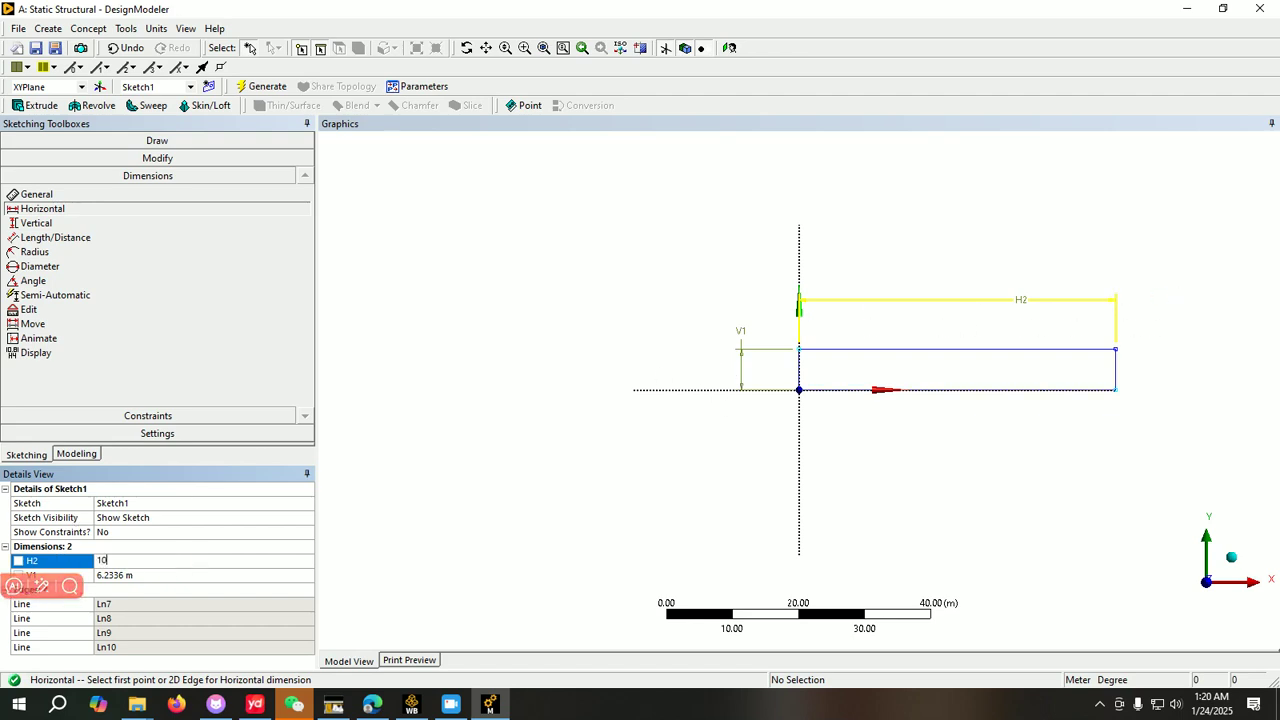
pyautogui.write('0')
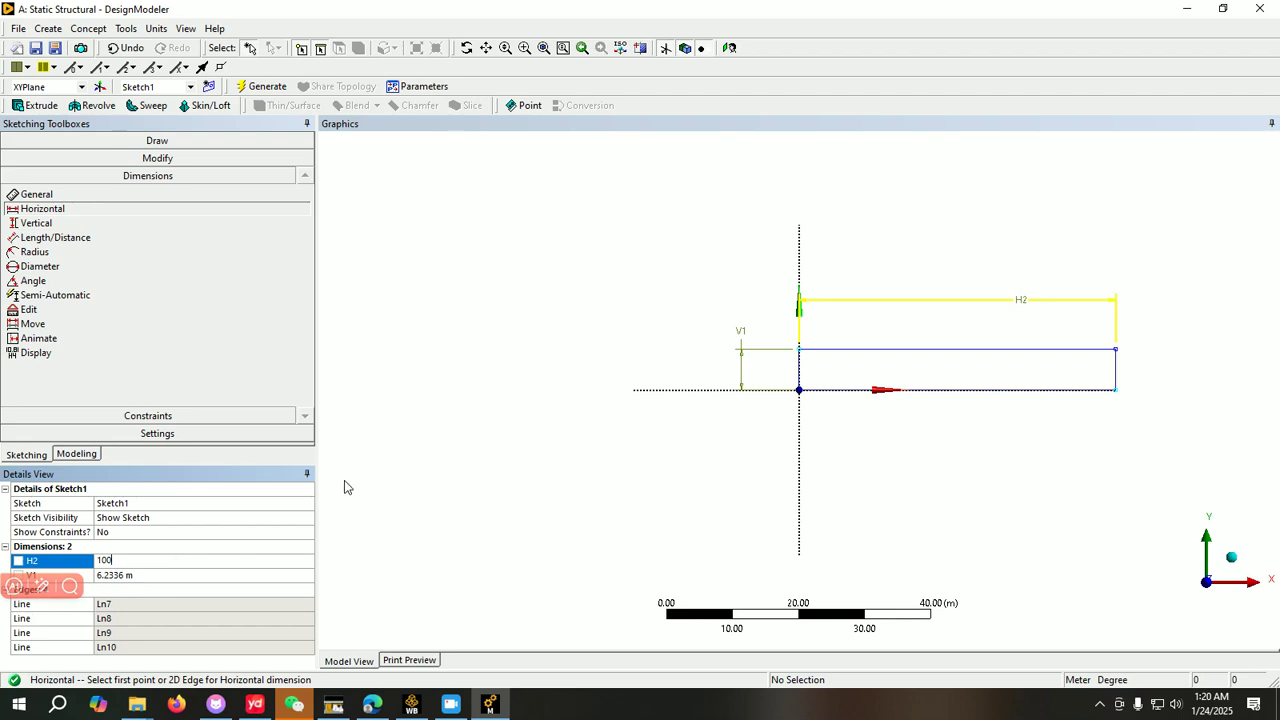
pyautogui.click(140, 576)
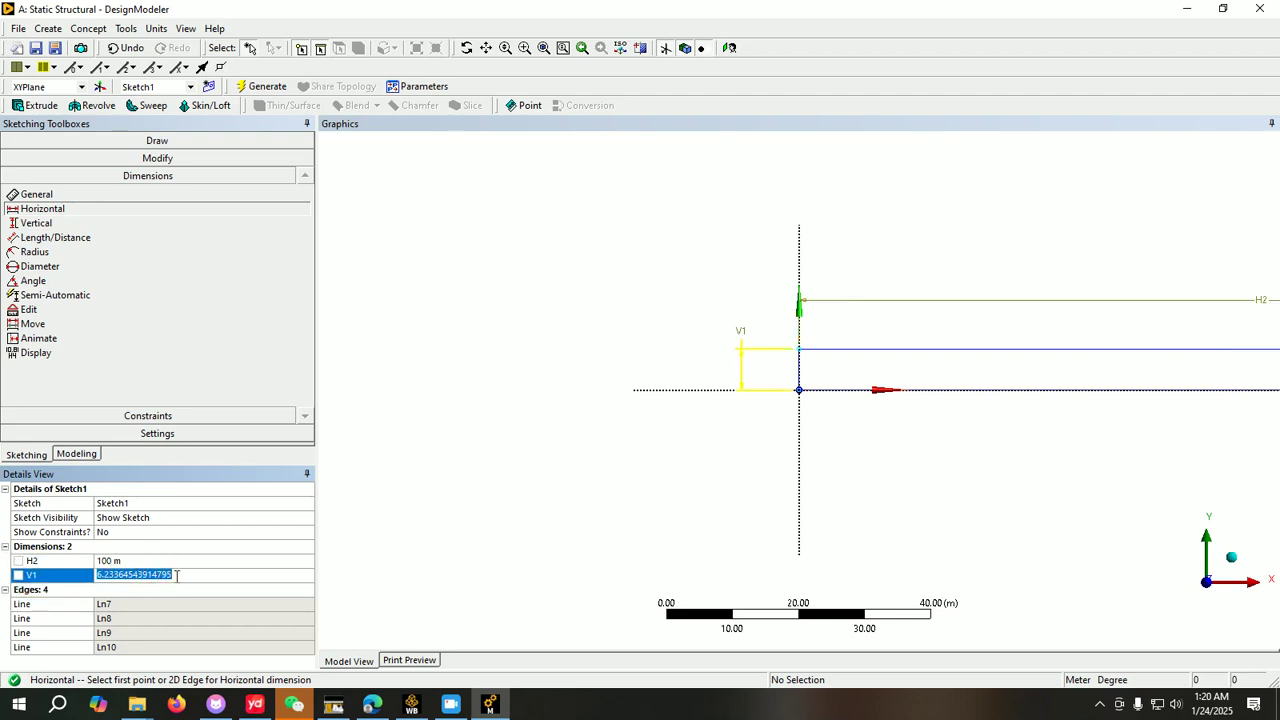
# Step: Set the rectangle's horizontal dimension to 0.1 m and its vertical dimension to 0.01 m
pyautogui.click(132, 561)
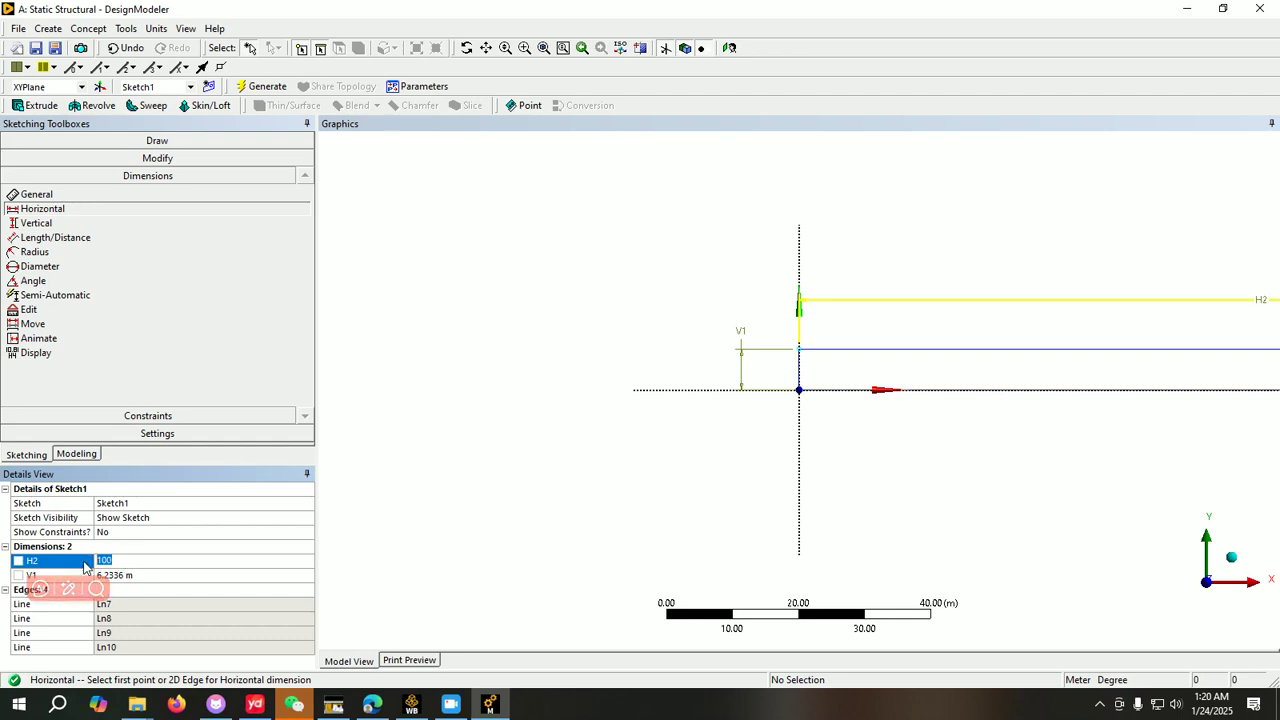
pyautogui.press('BackSpace')
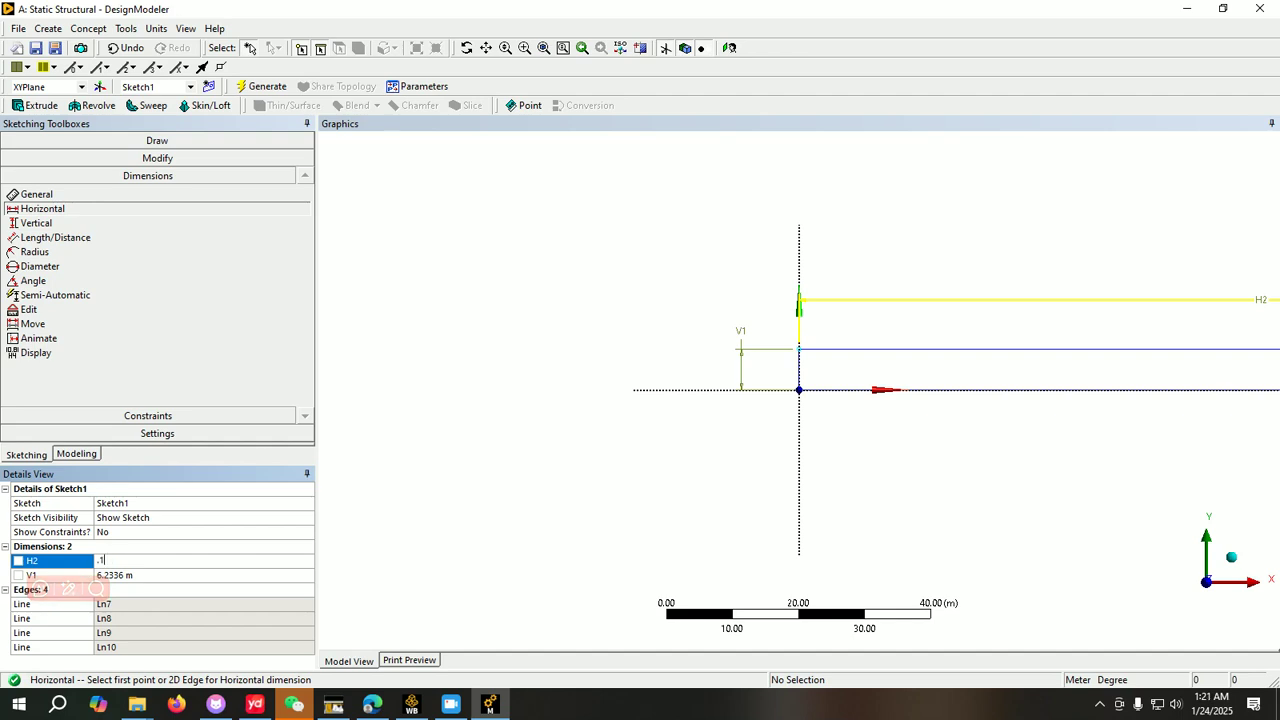
pyautogui.press('Return')
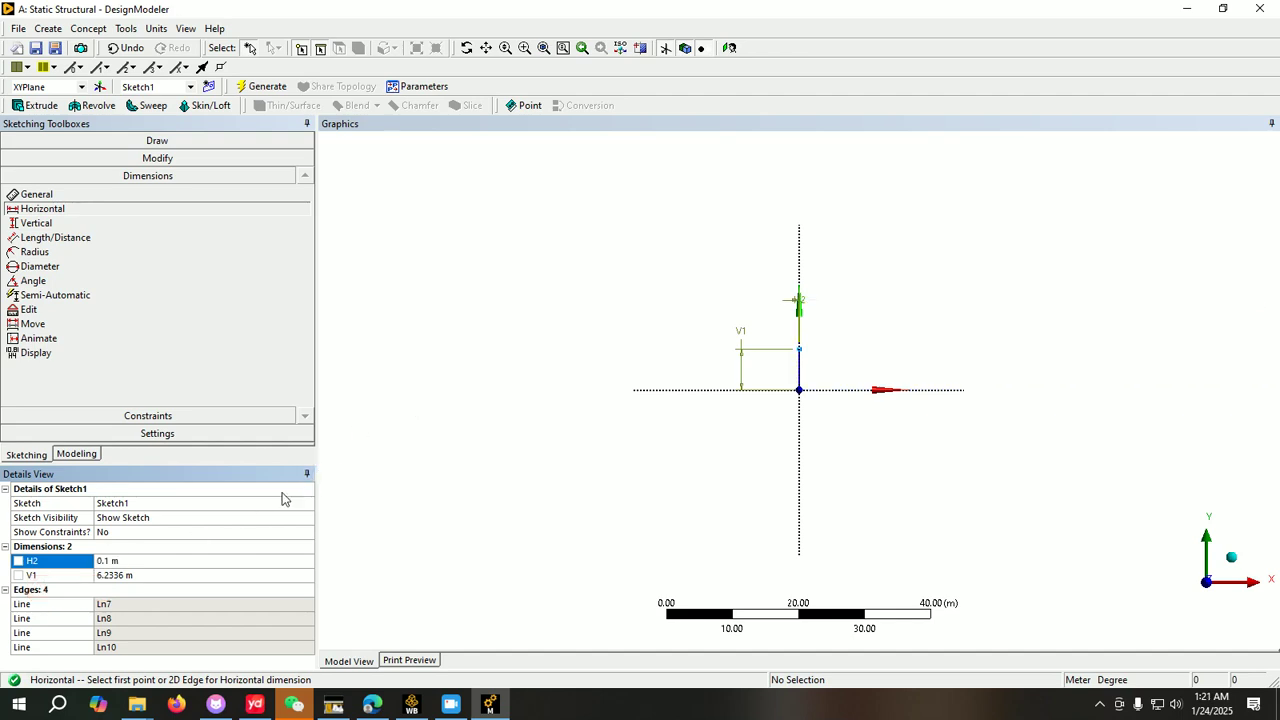
pyautogui.click(118, 576)
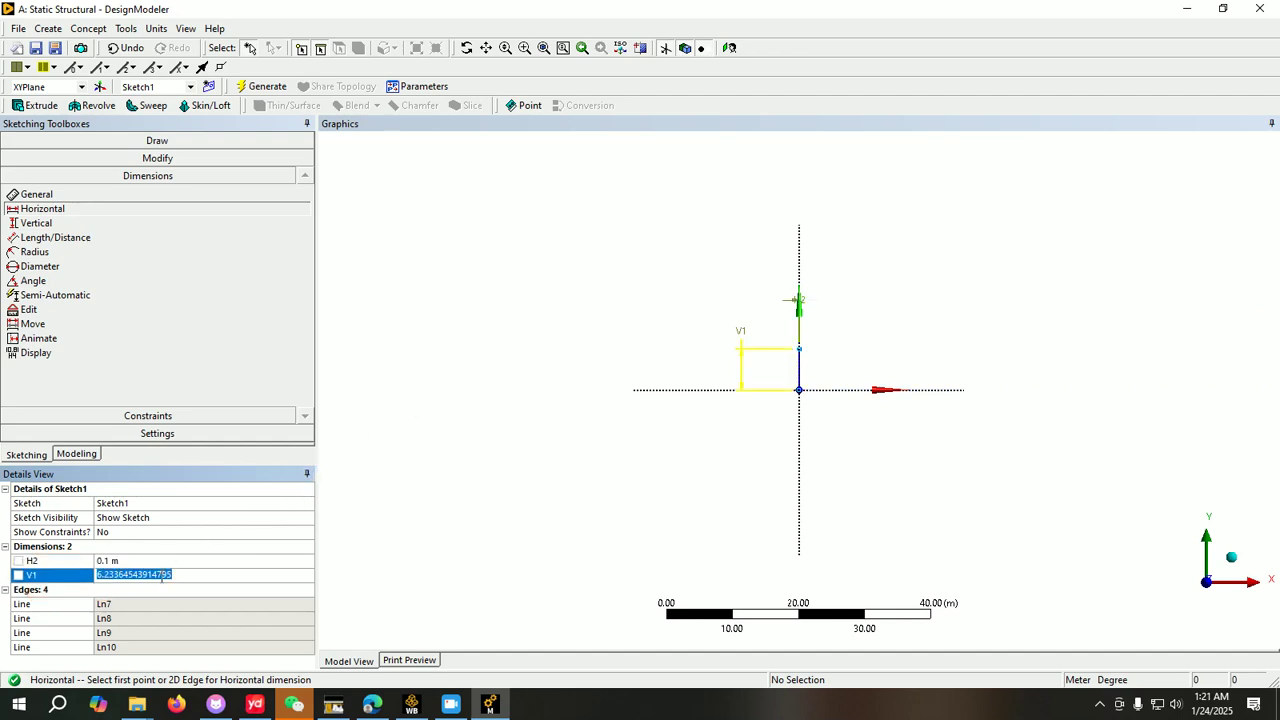
pyautogui.write('.')
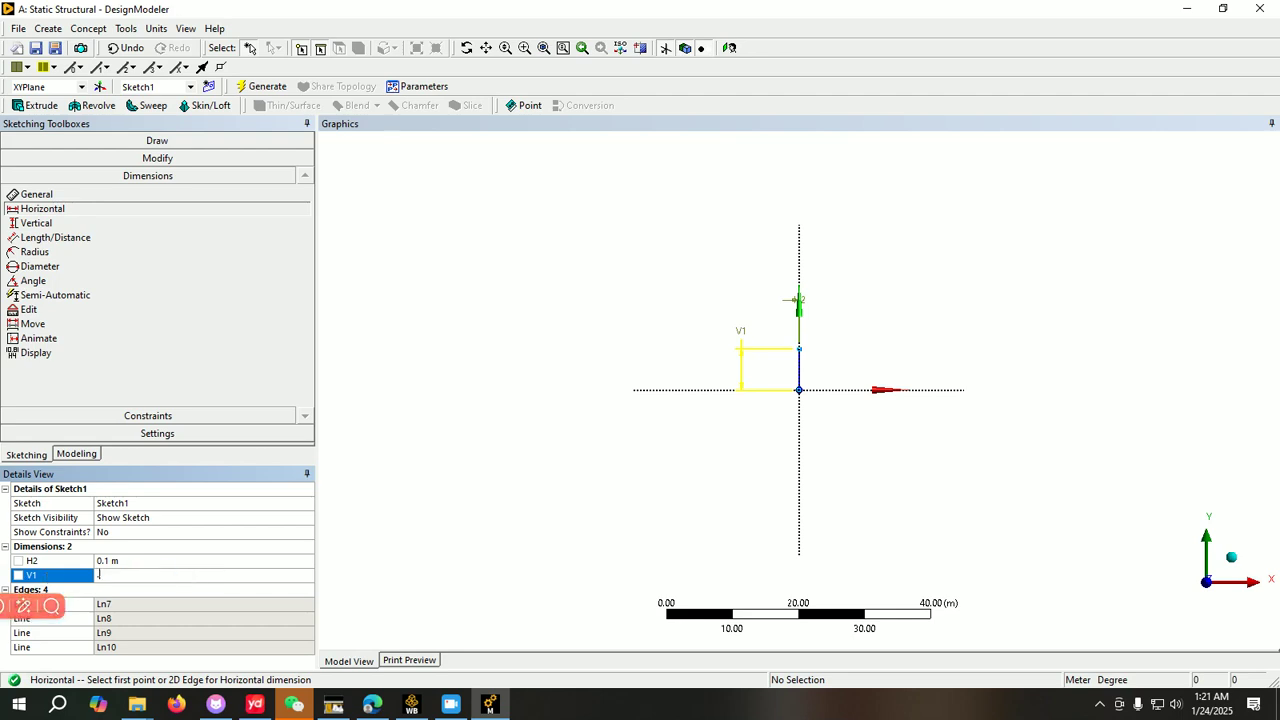
pyautogui.write('01')
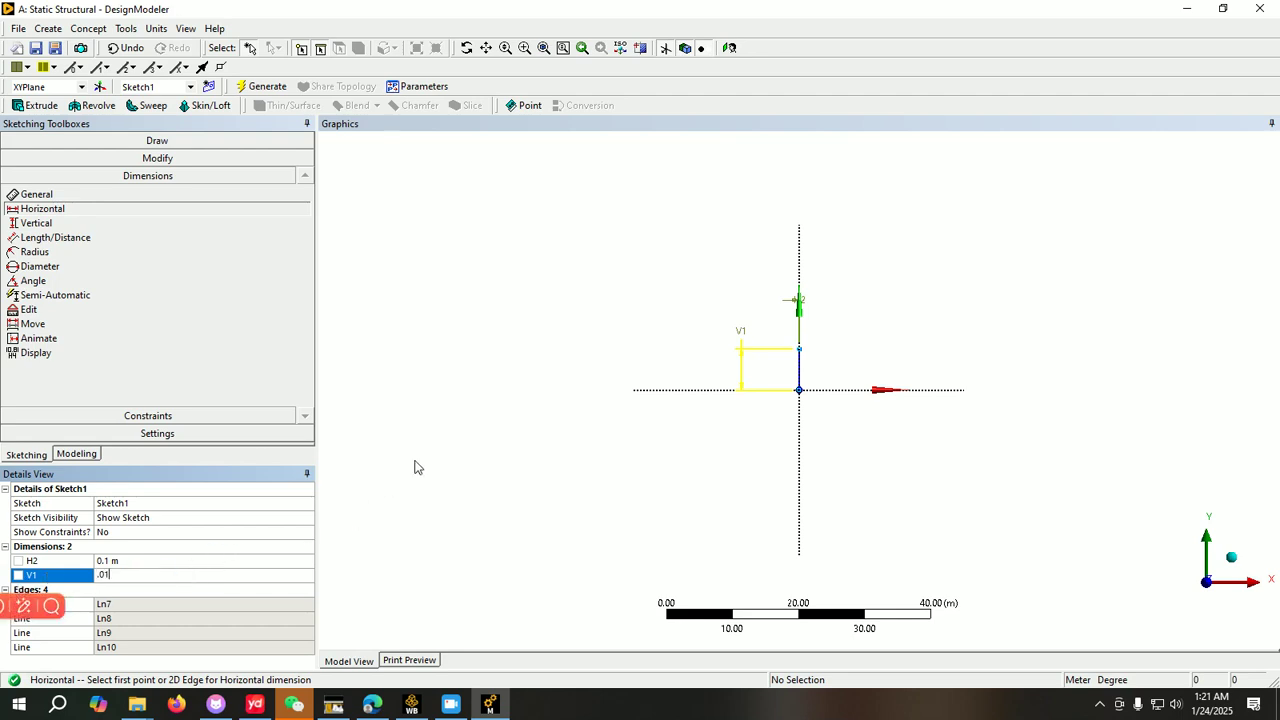
pyautogui.press('Return')
pyautogui.scroll(10, 889, 400)
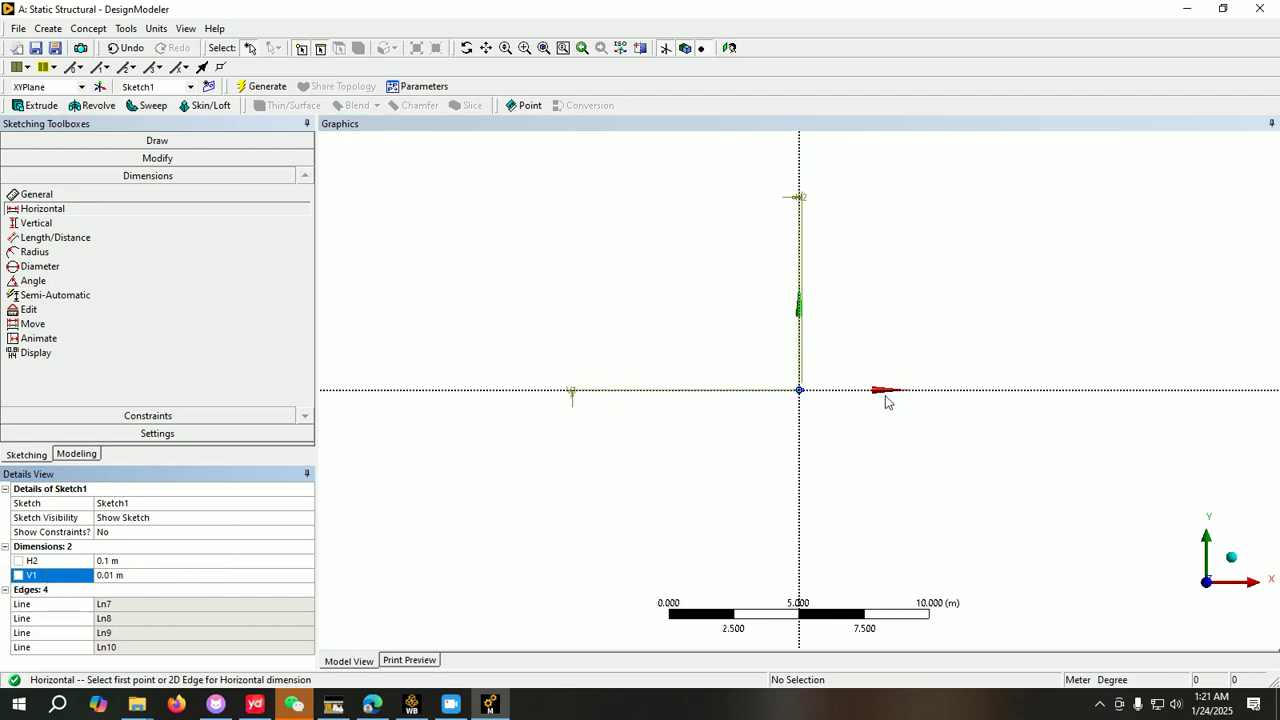
pyautogui.scroll(10, 849, 337)
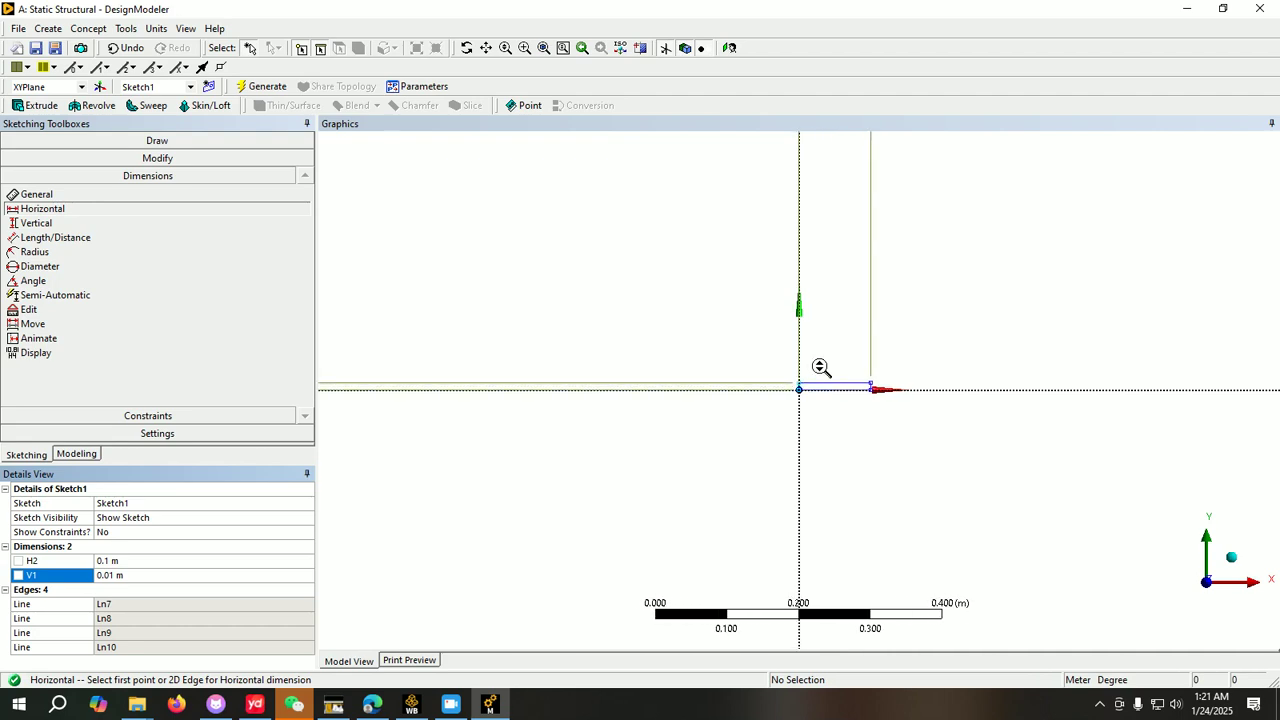
pyautogui.scroll(3, 810, 372)
pyautogui.scroll(-1, 886, 332)
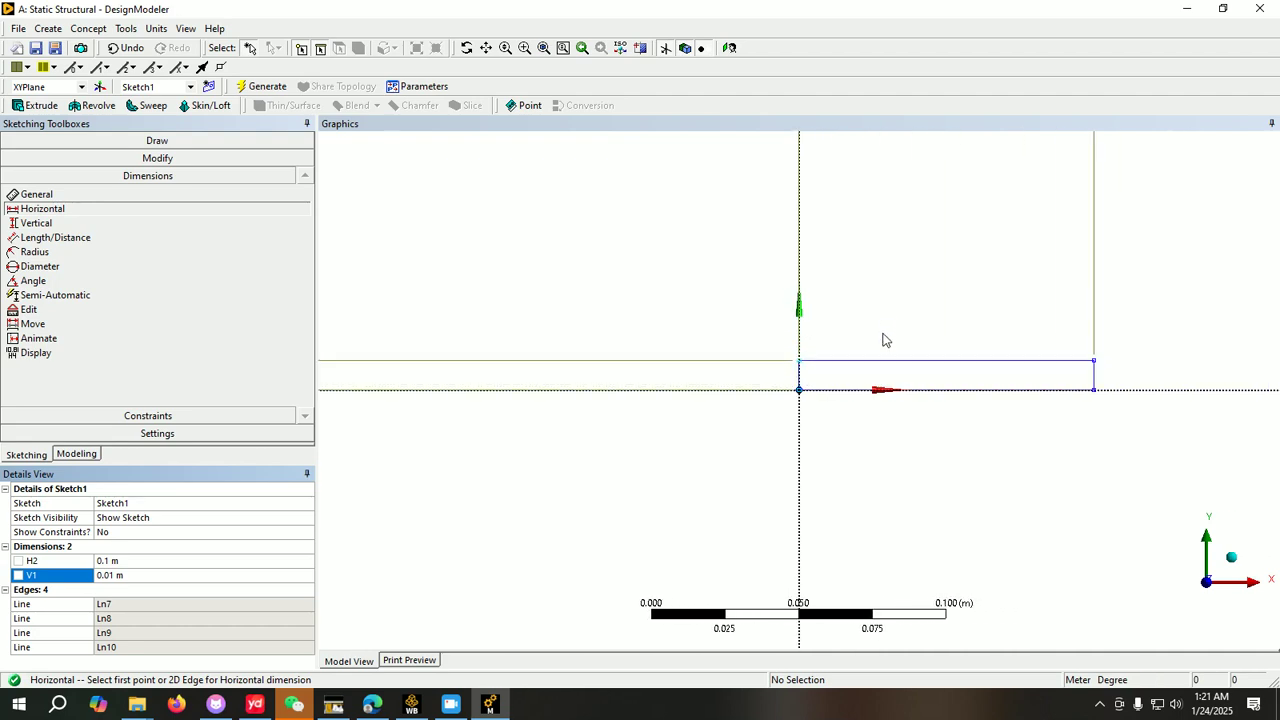
pyautogui.scroll(2, 966, 377)
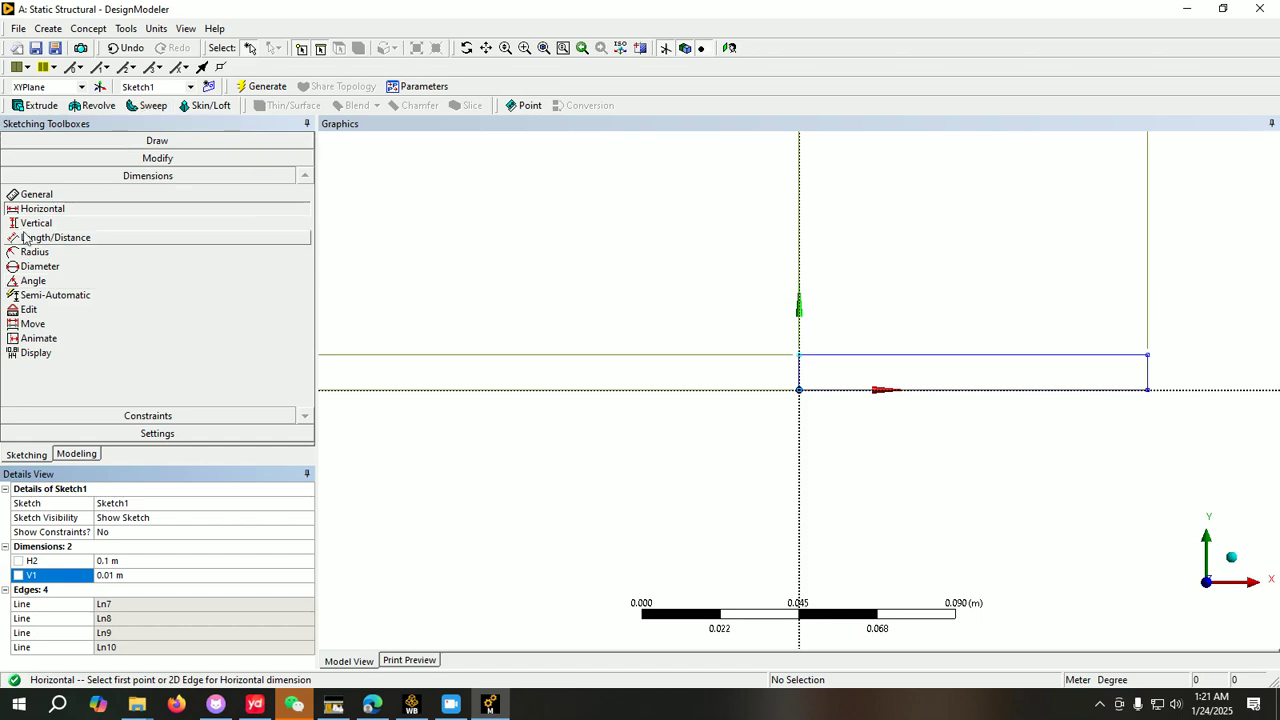
# Step: Create an Extrude feature that uses the dimensioned rectangle sketch as its geometry
pyautogui.click(49, 30)
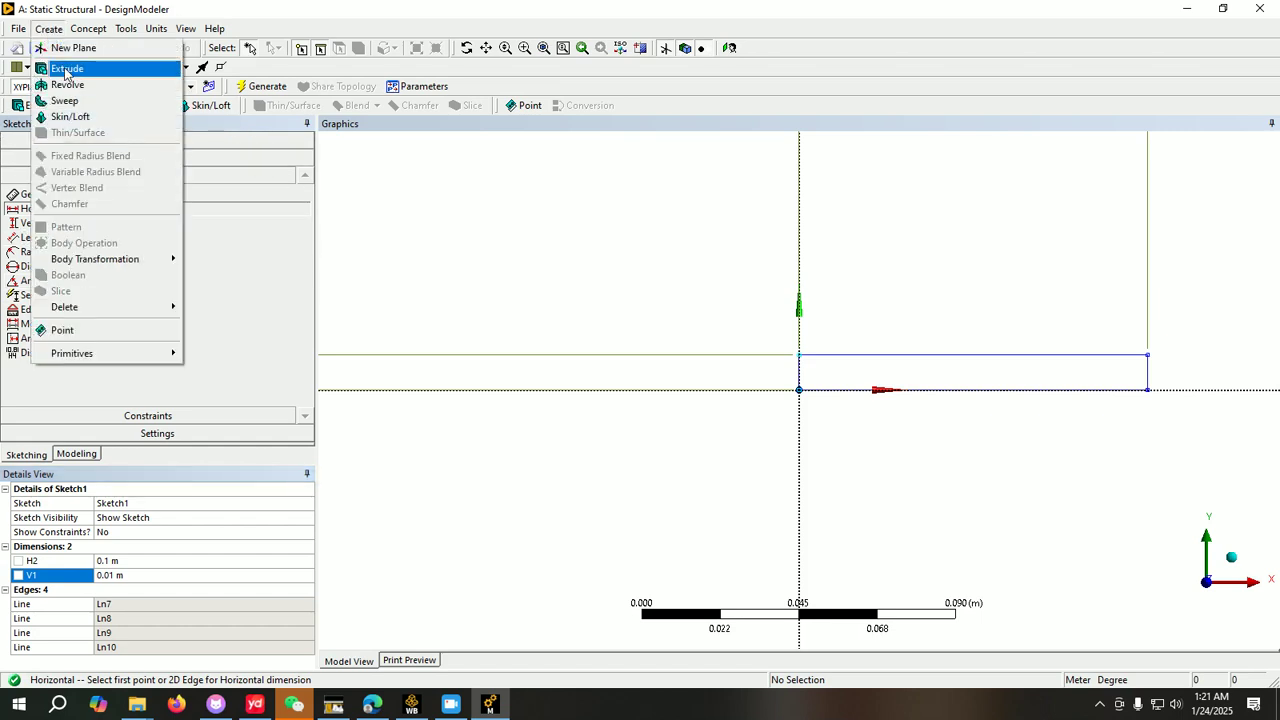
pyautogui.click(66, 69)
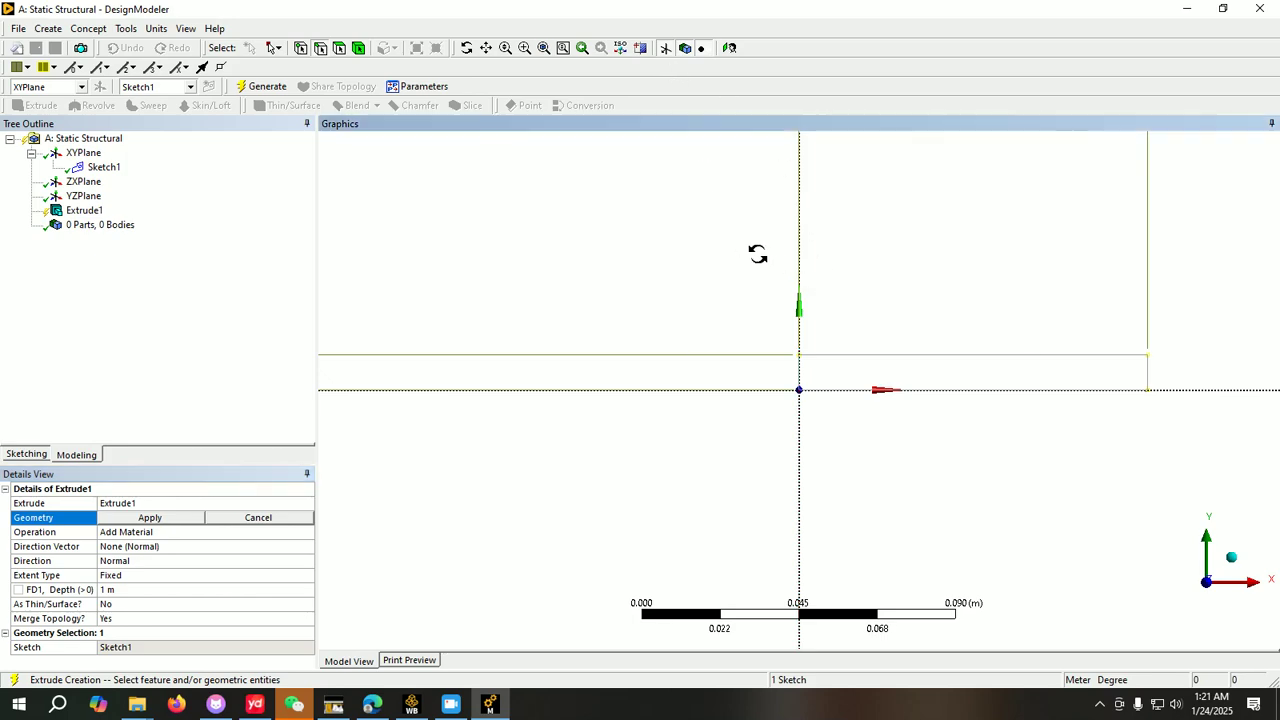
pyautogui.moveTo(757, 254)
pyautogui.mouseDown(button='middle')
pyautogui.moveTo(677, 309)
pyautogui.moveTo(734, 214)
pyautogui.moveTo(706, 277)
pyautogui.moveTo(743, 260)
pyautogui.moveTo(717, 291)
pyautogui.mouseUp(button='middle')
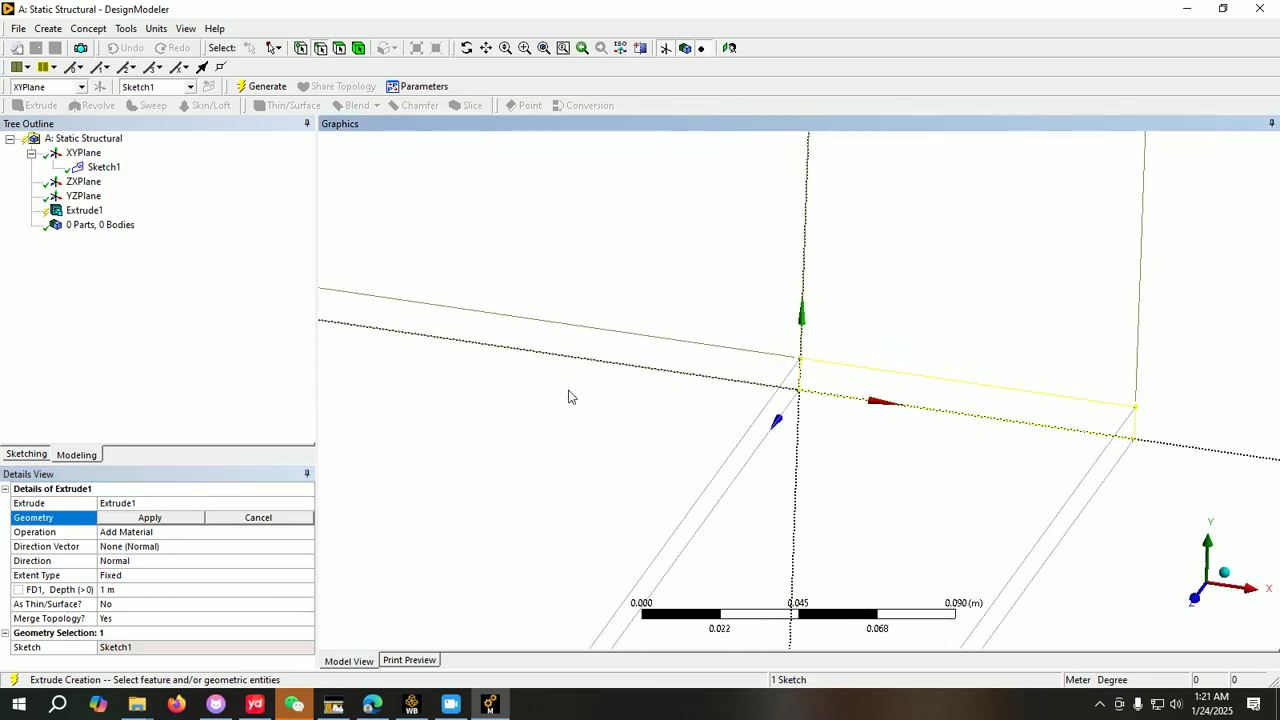
pyautogui.click(133, 520)
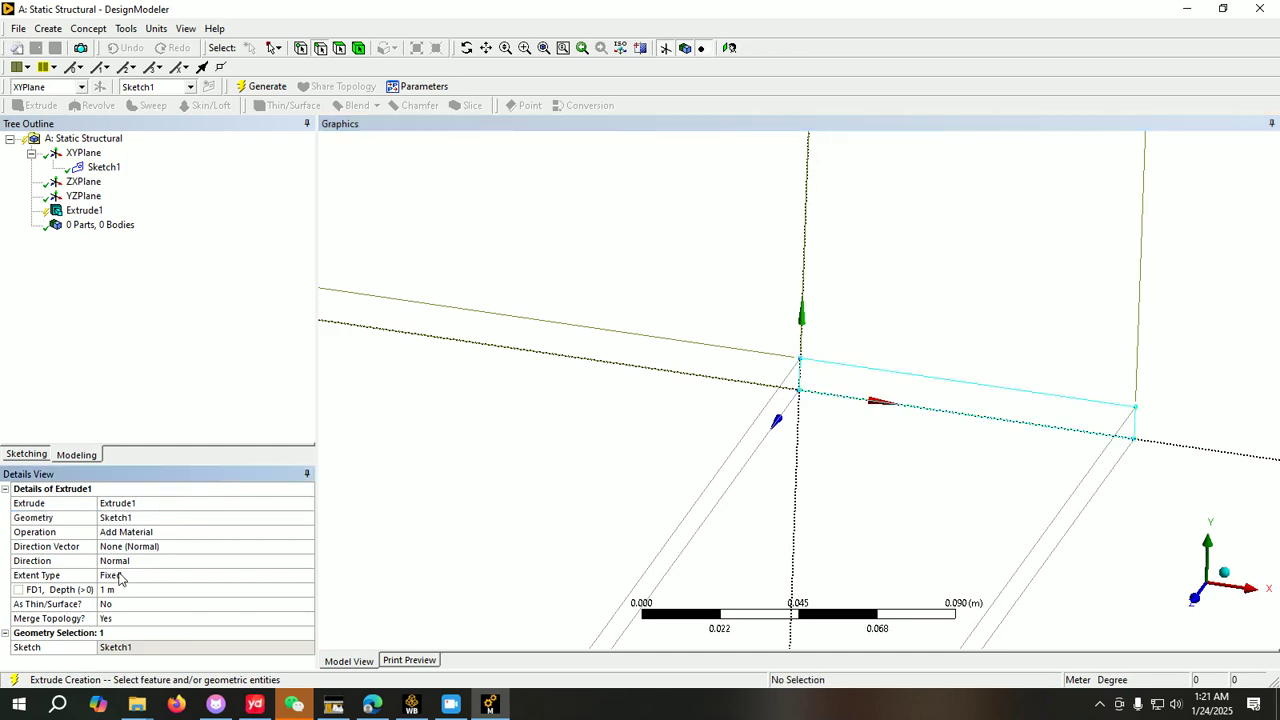
# Step: Try the Both - Symmetric, Reversed and Both - Asymmetric directions on the rectangle's extrusion
pyautogui.click(150, 561)
pyautogui.click(308, 561)
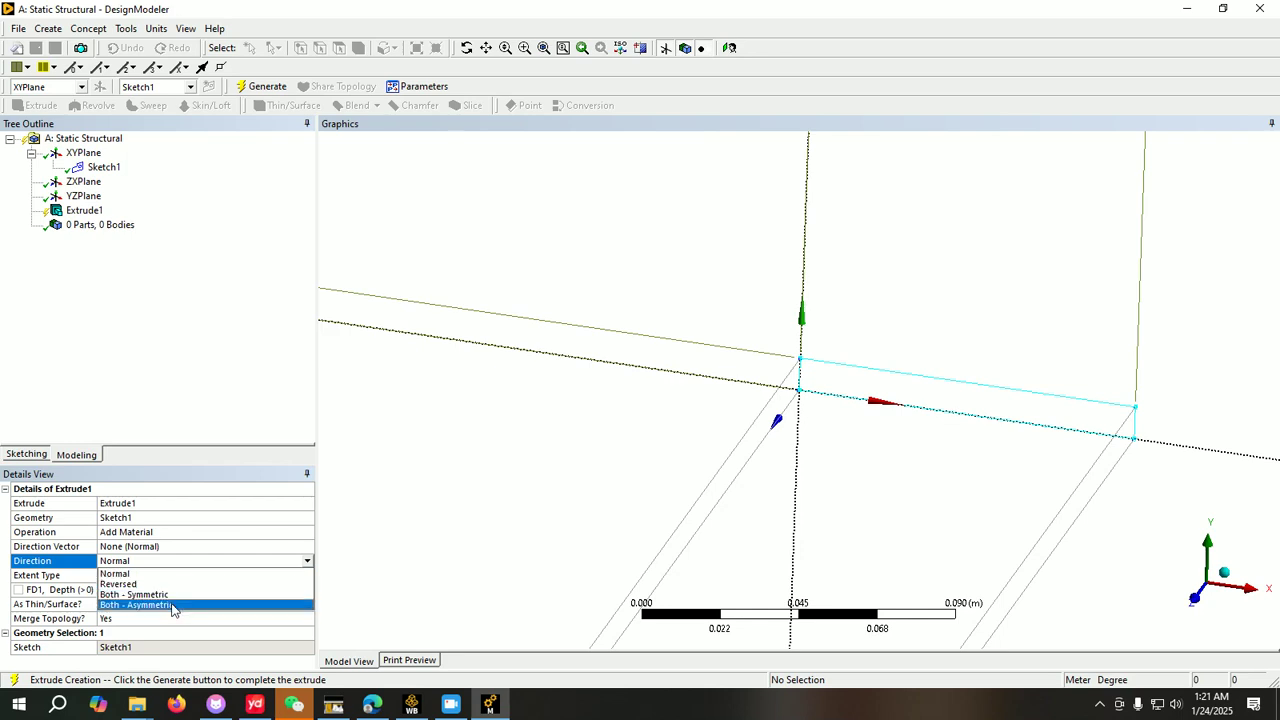
pyautogui.click(135, 595)
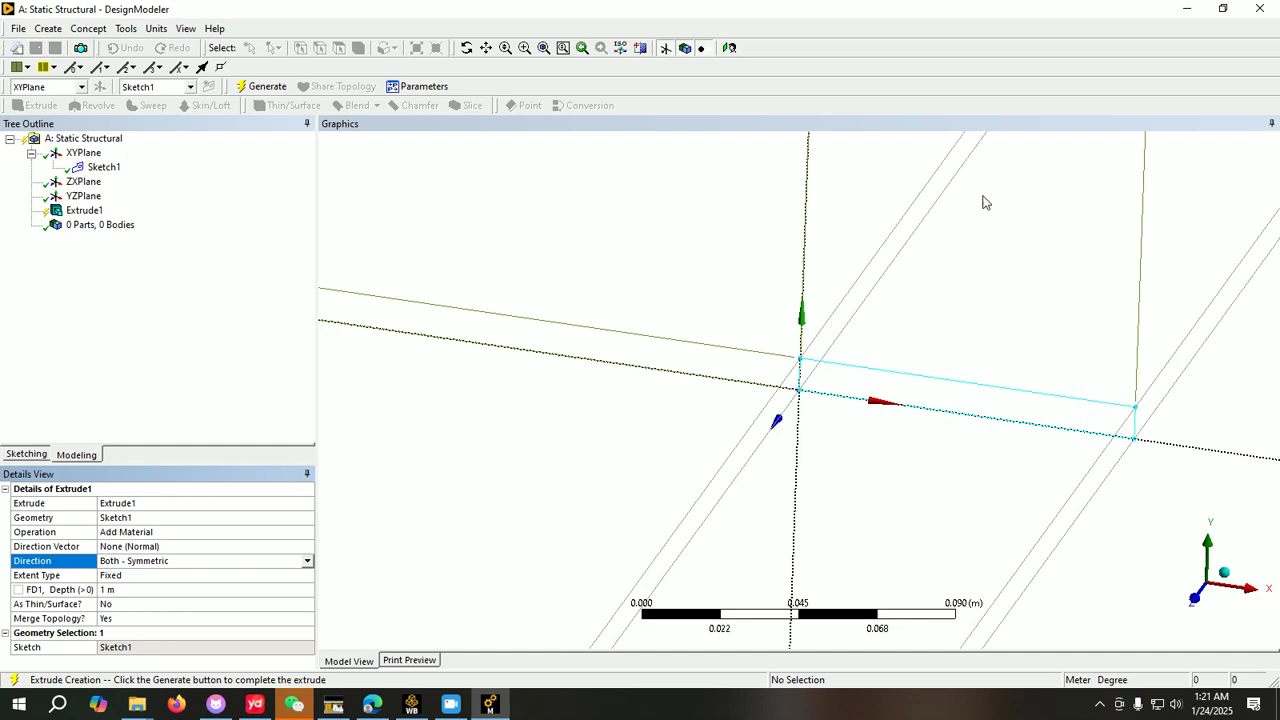
pyautogui.click(308, 562)
pyautogui.click(181, 592)
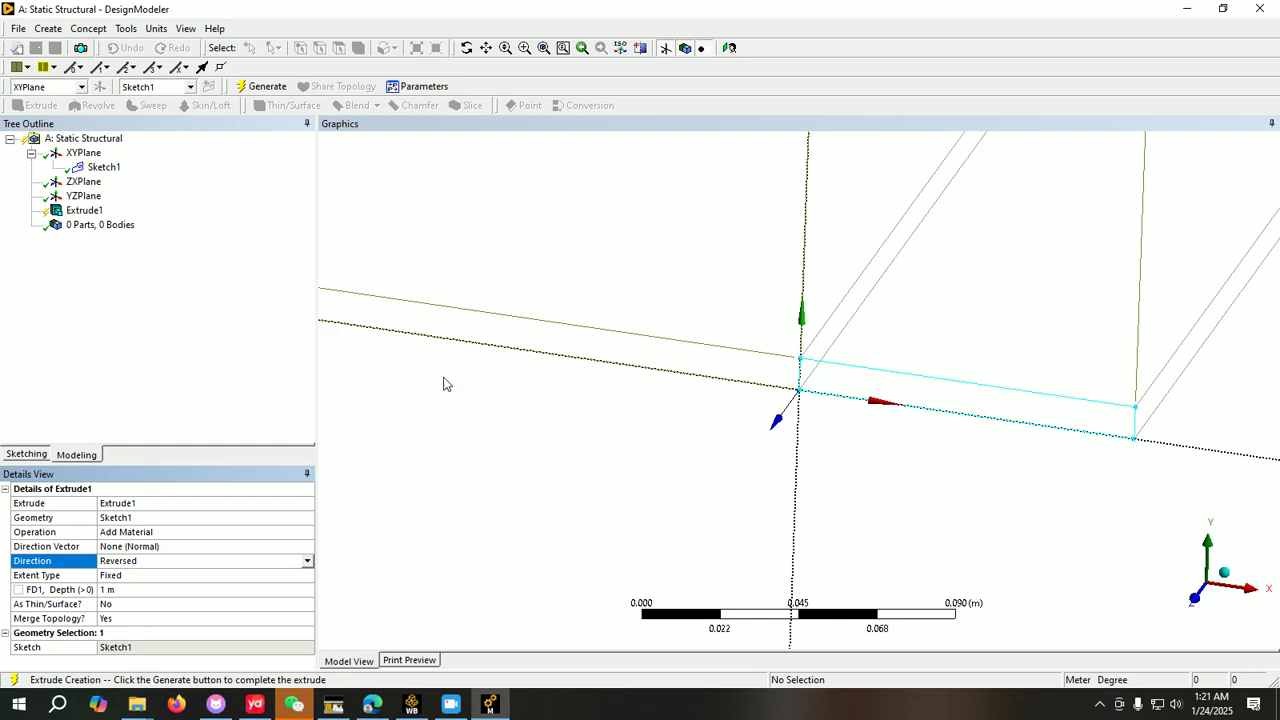
pyautogui.click(307, 562)
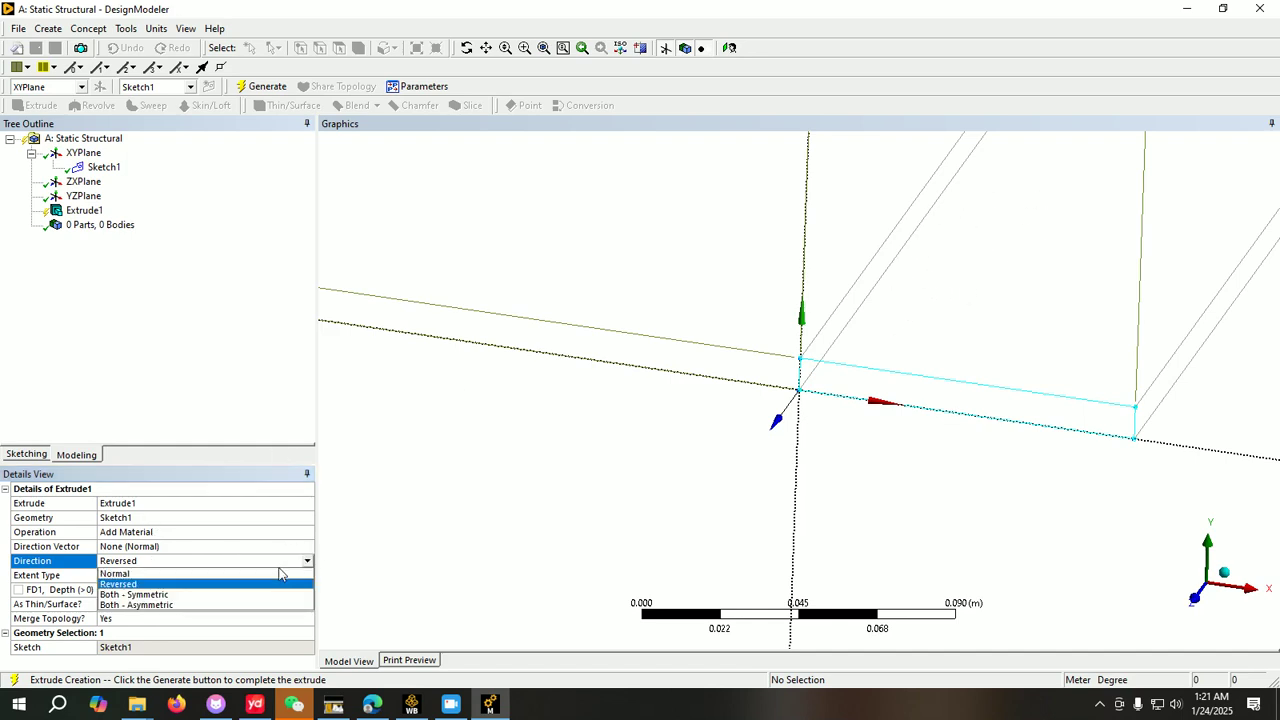
pyautogui.click(183, 606)
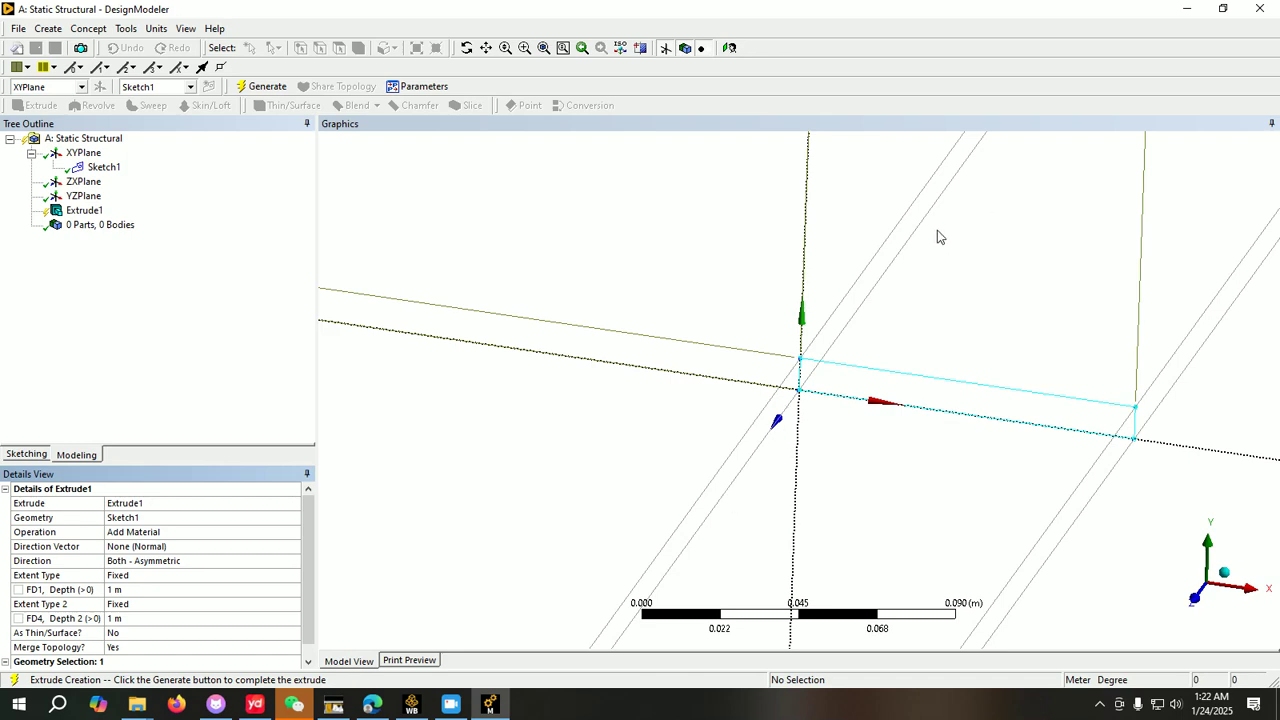
# Step: Set the extrusion's direction to Both - Symmetric and its depth to 0.005 m
pyautogui.click(218, 563)
pyautogui.click(294, 562)
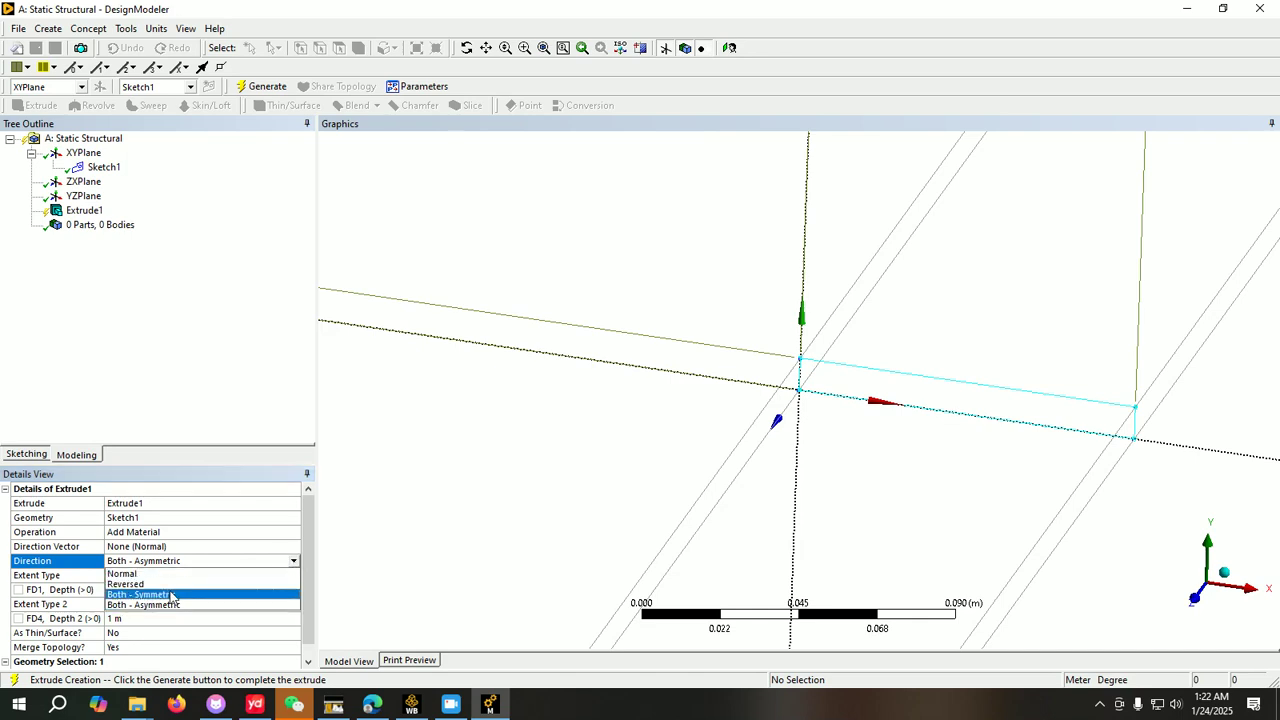
pyautogui.click(168, 590)
pyautogui.click(132, 589)
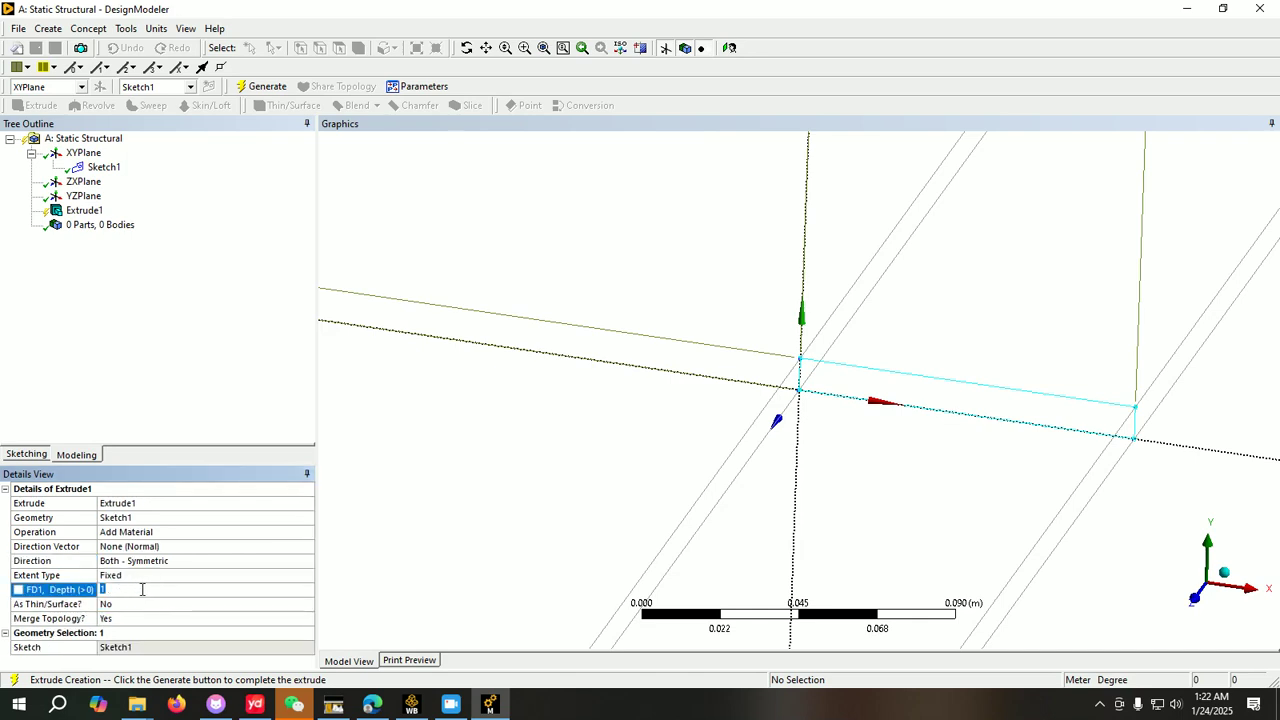
pyautogui.write('0.')
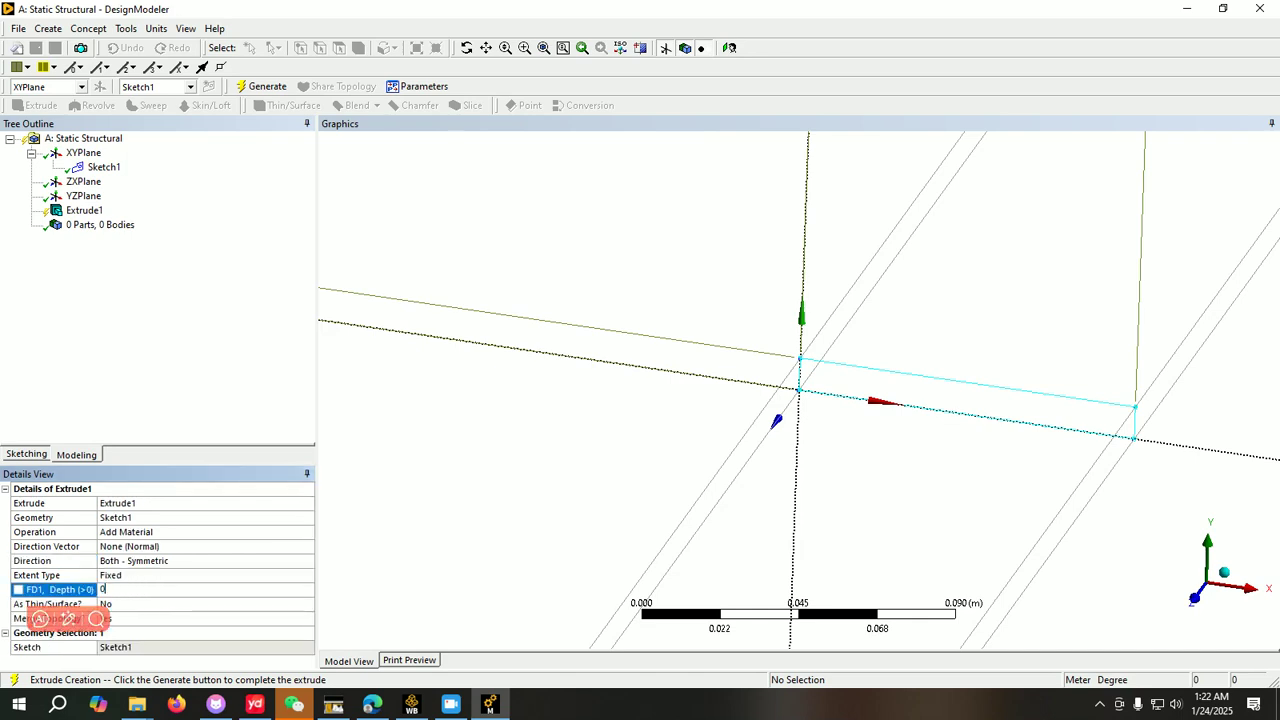
pyautogui.write('0')
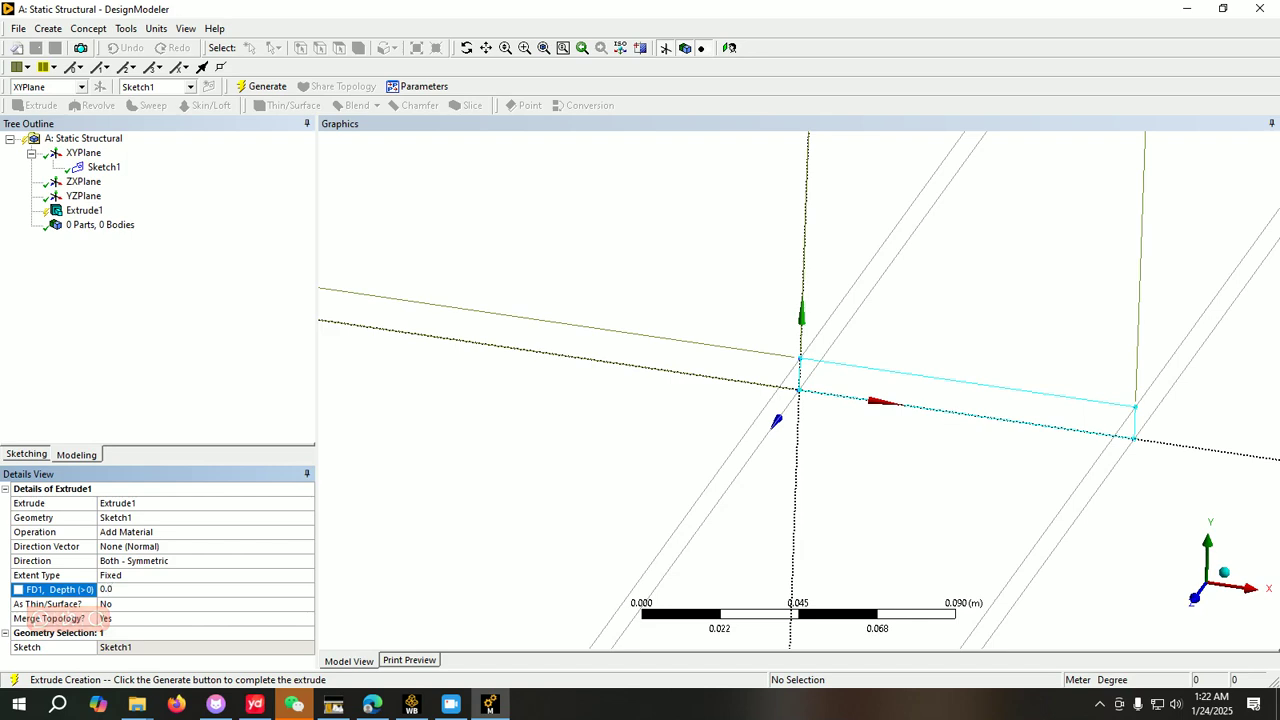
pyautogui.write('05')
pyautogui.press('Return')
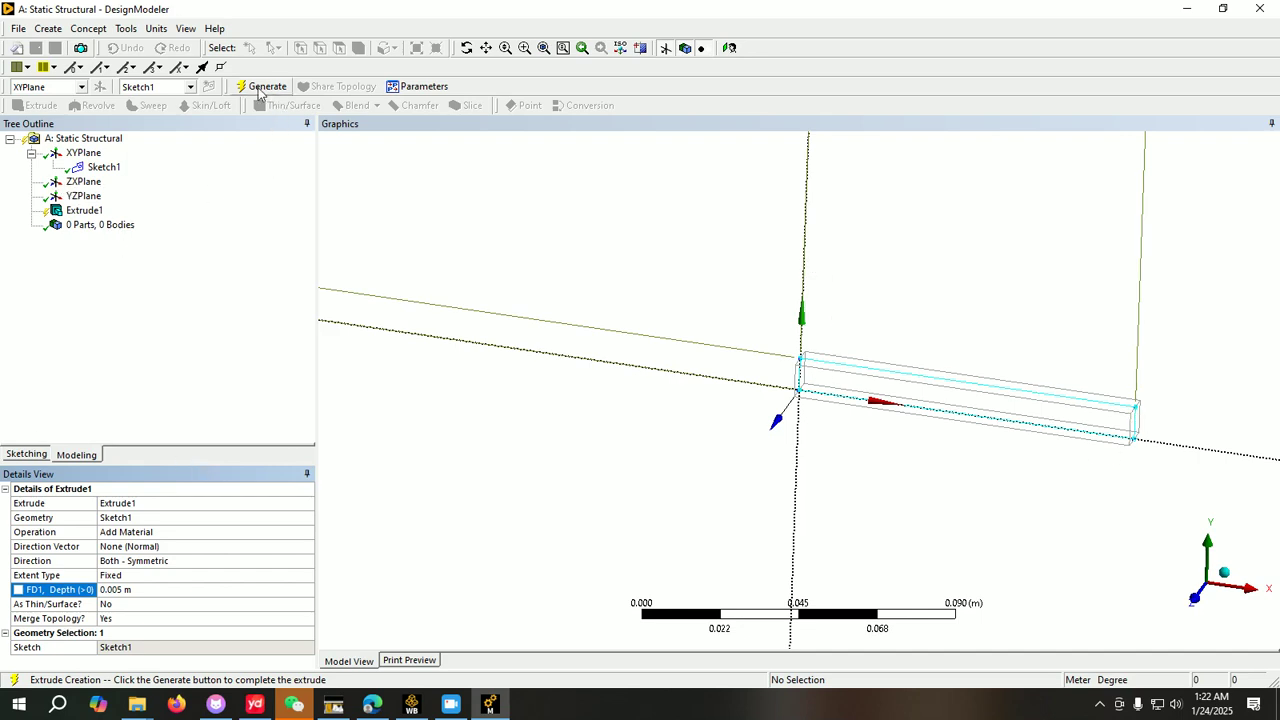
# Step: Generate the symmetric extrusion to build the solid beam and view it
pyautogui.click(262, 87)
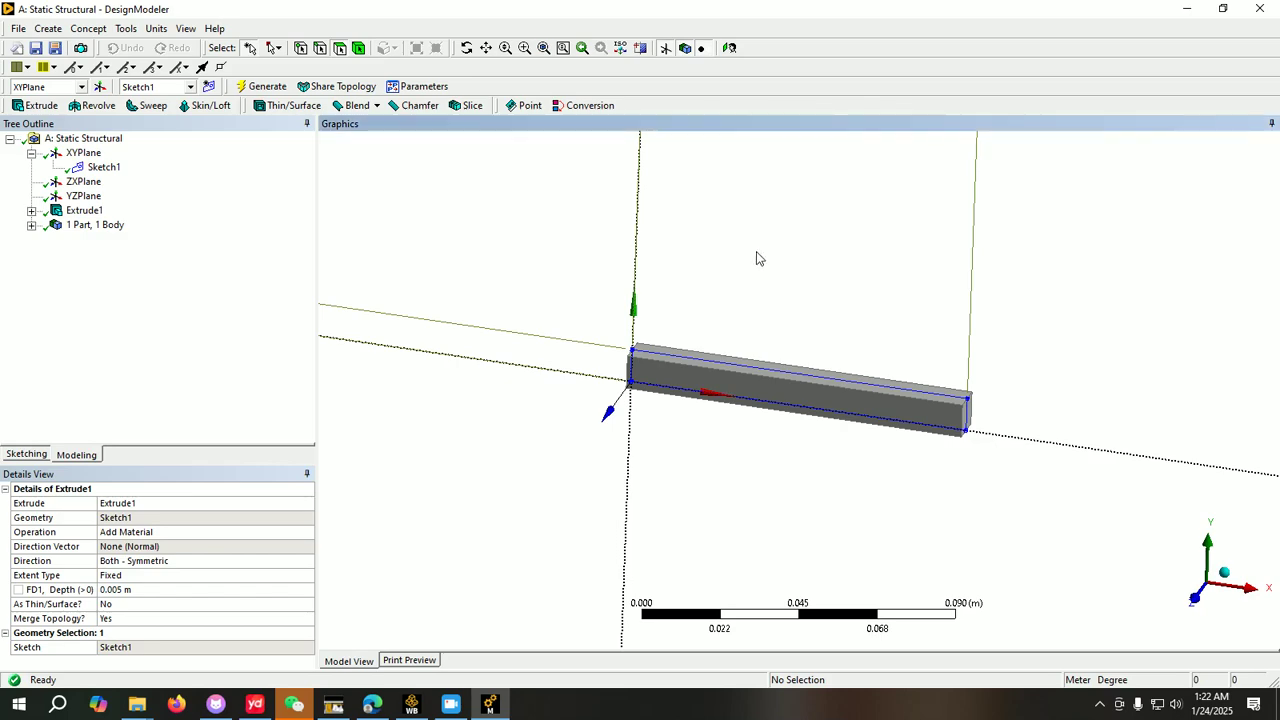
pyautogui.scroll(3, 714, 368)
pyautogui.scroll(-2, 700, 354)
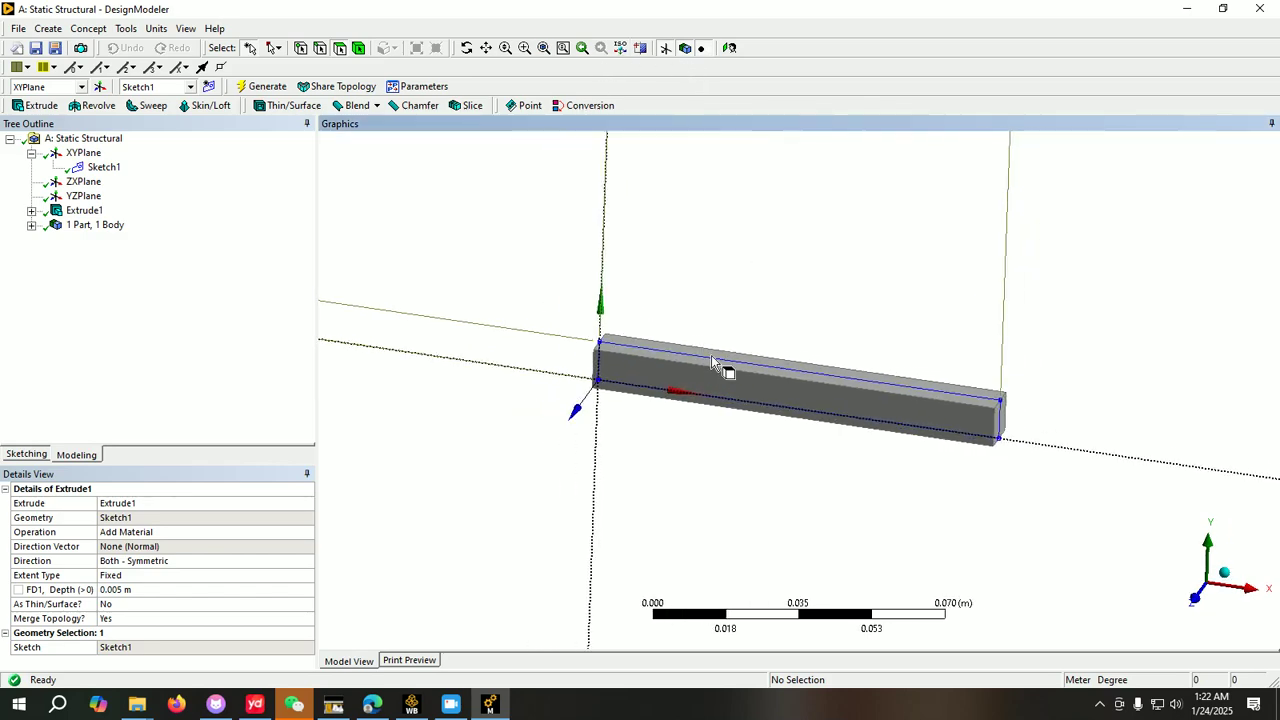
pyautogui.moveTo(714, 365); pyautogui.dragTo(710, 403, button='middle')
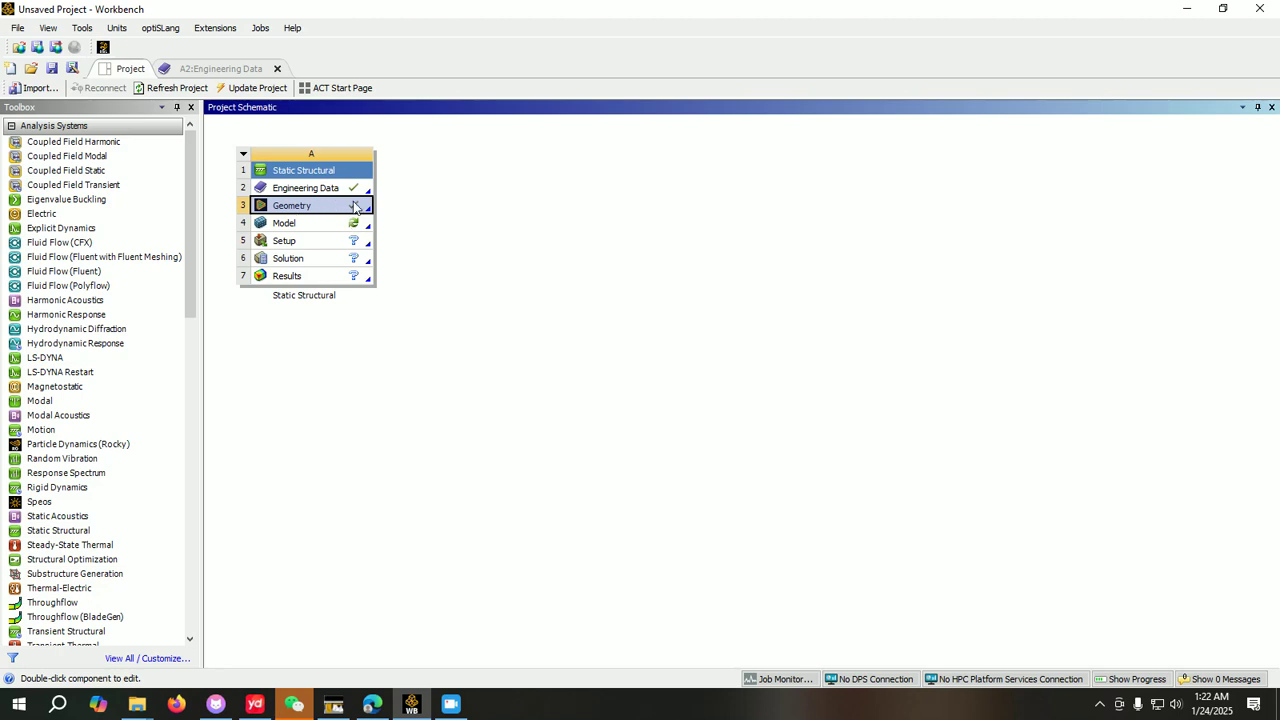
# Step: Switch to the Workbench project and open the Static Structural system's Model cell for editing in Mechanical
pyautogui.click(302, 227)
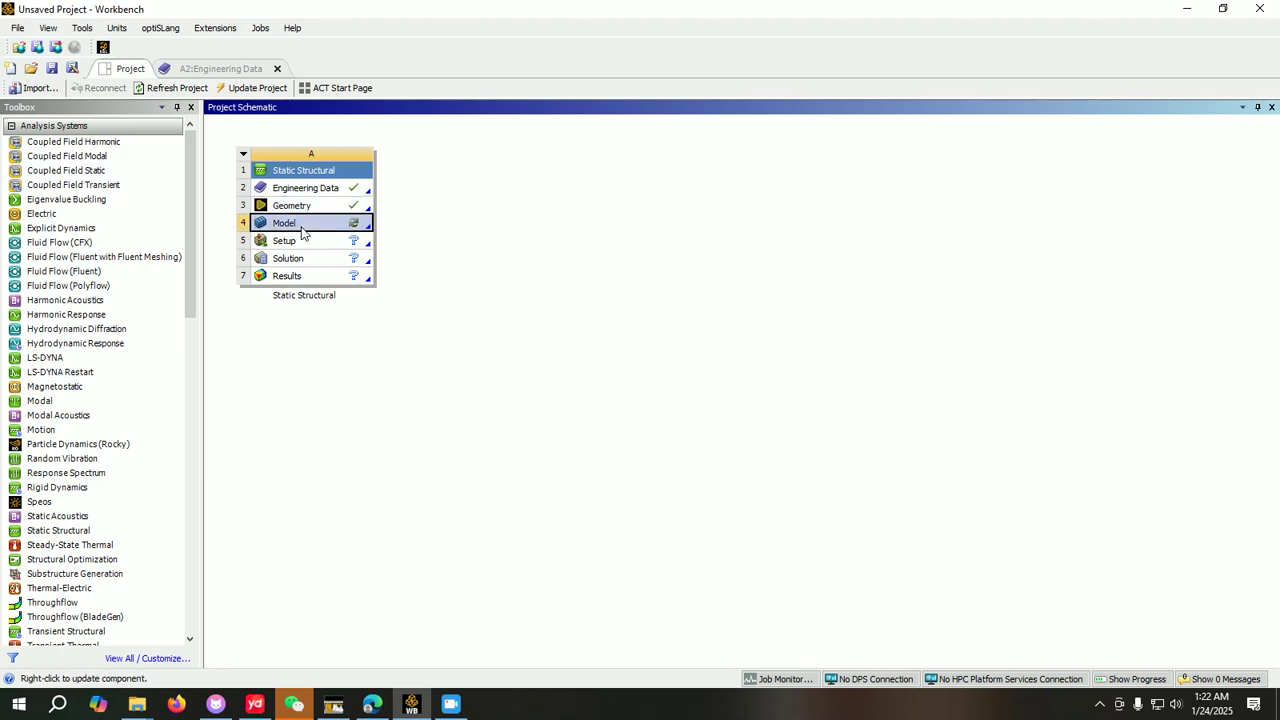
pyautogui.rightClick(293, 226)
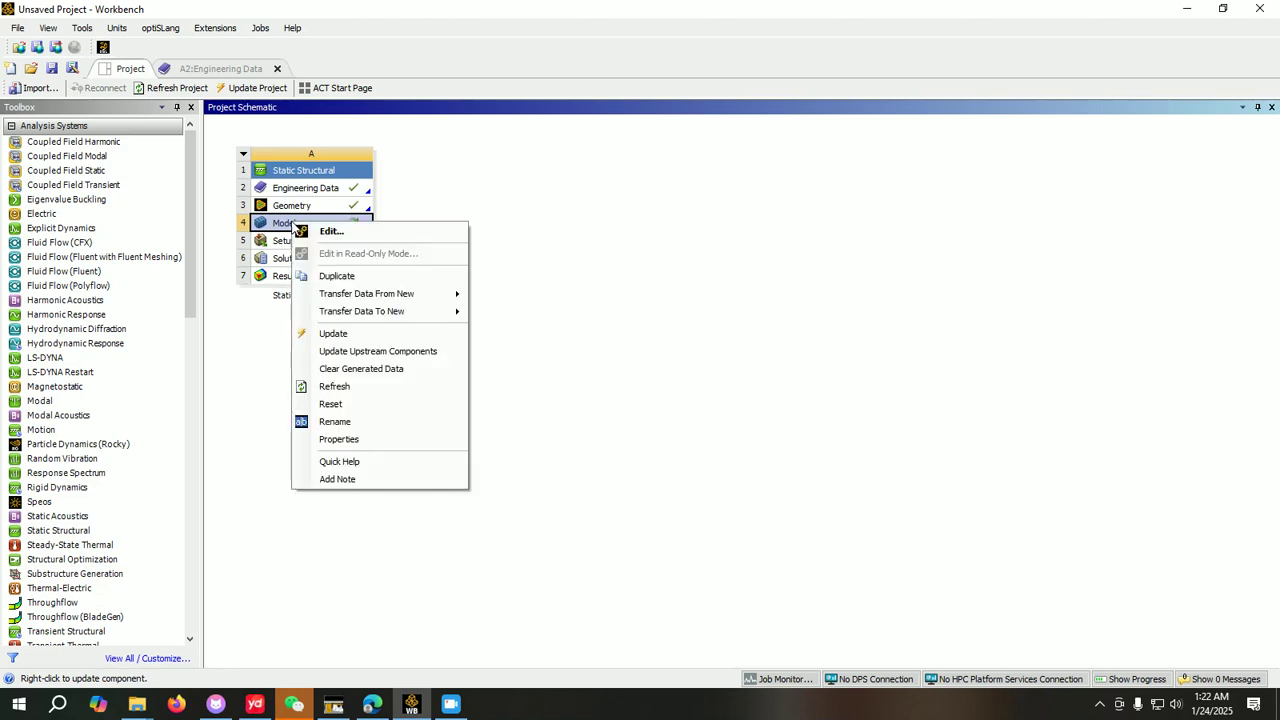
pyautogui.click(360, 231)
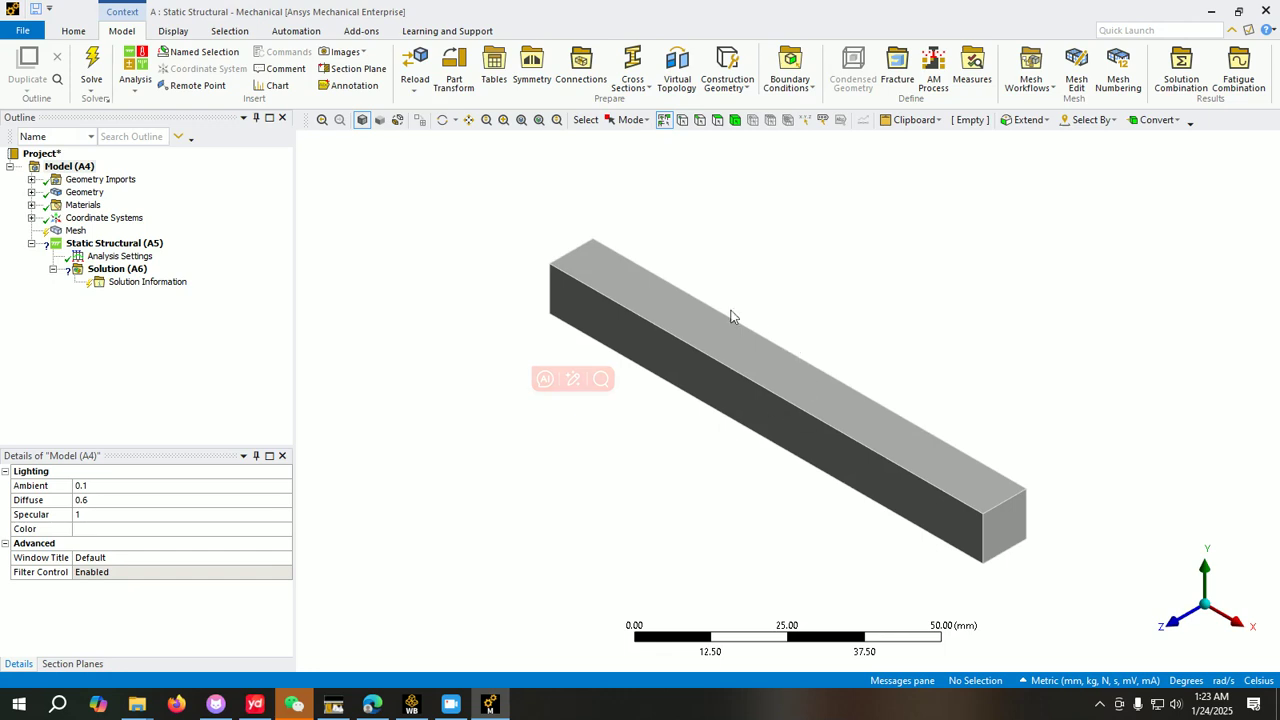
# Step: Assign the material Plastic, PS (high impact) to the Solid body under Geometry
pyautogui.click(31, 192)
pyautogui.click(96, 204)
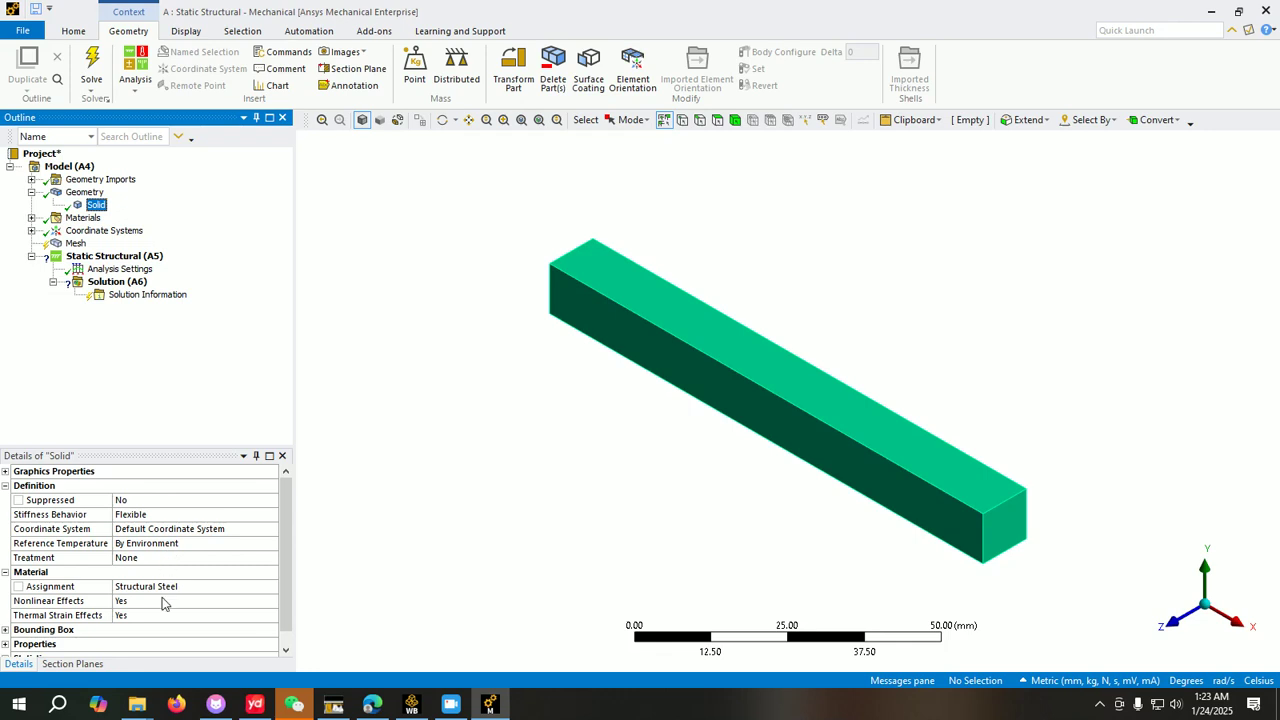
pyautogui.click(252, 597)
pyautogui.click(271, 587)
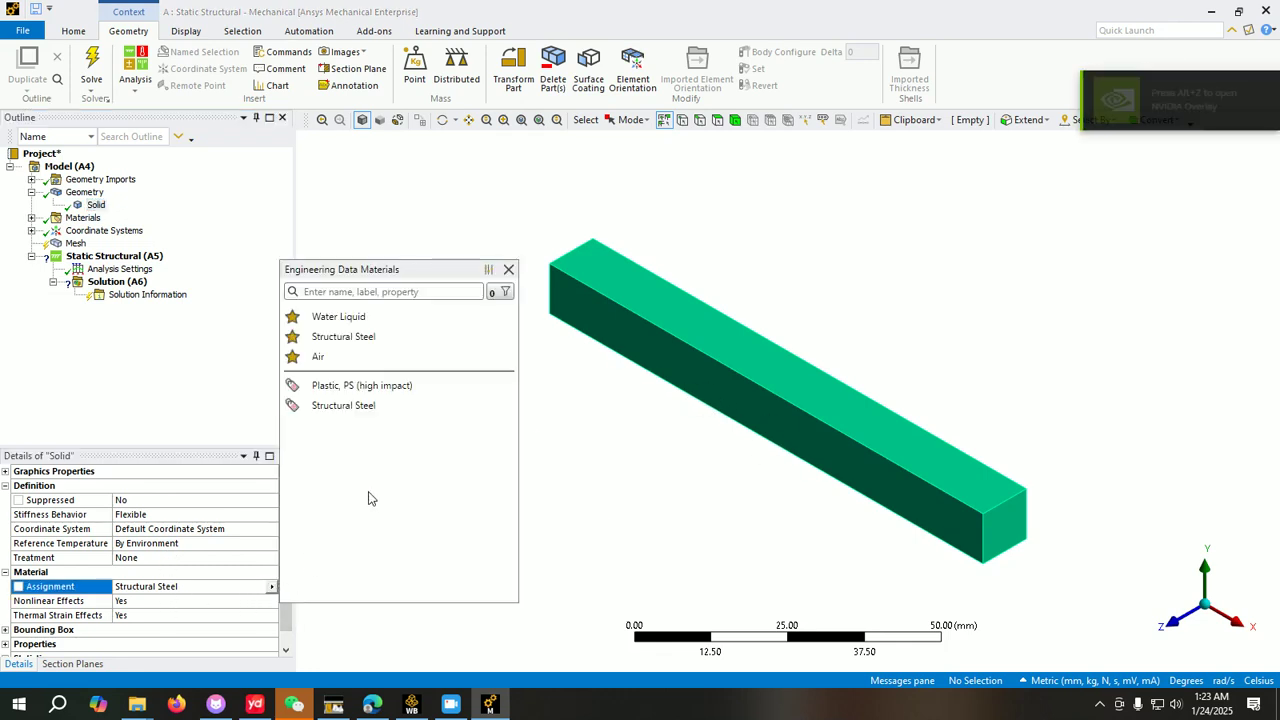
pyautogui.click(351, 388)
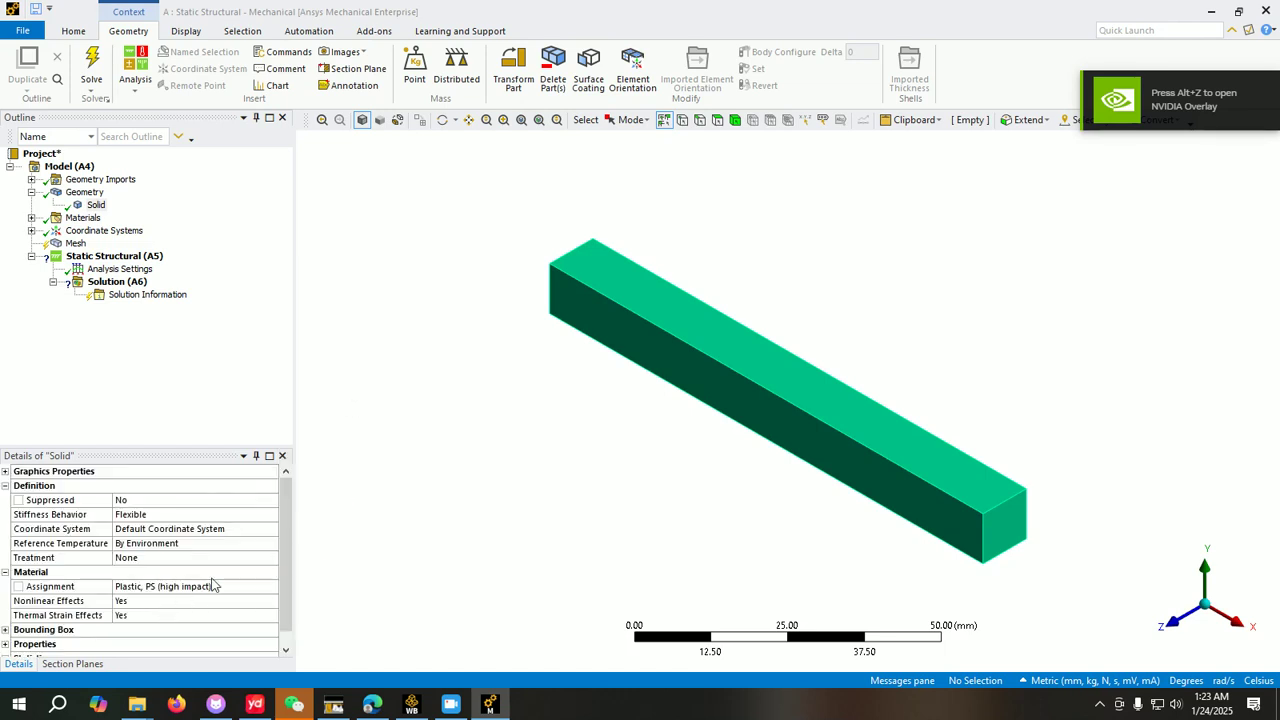
# Step: Generate the beam's mesh with the default settings and view it
pyautogui.click(76, 244)
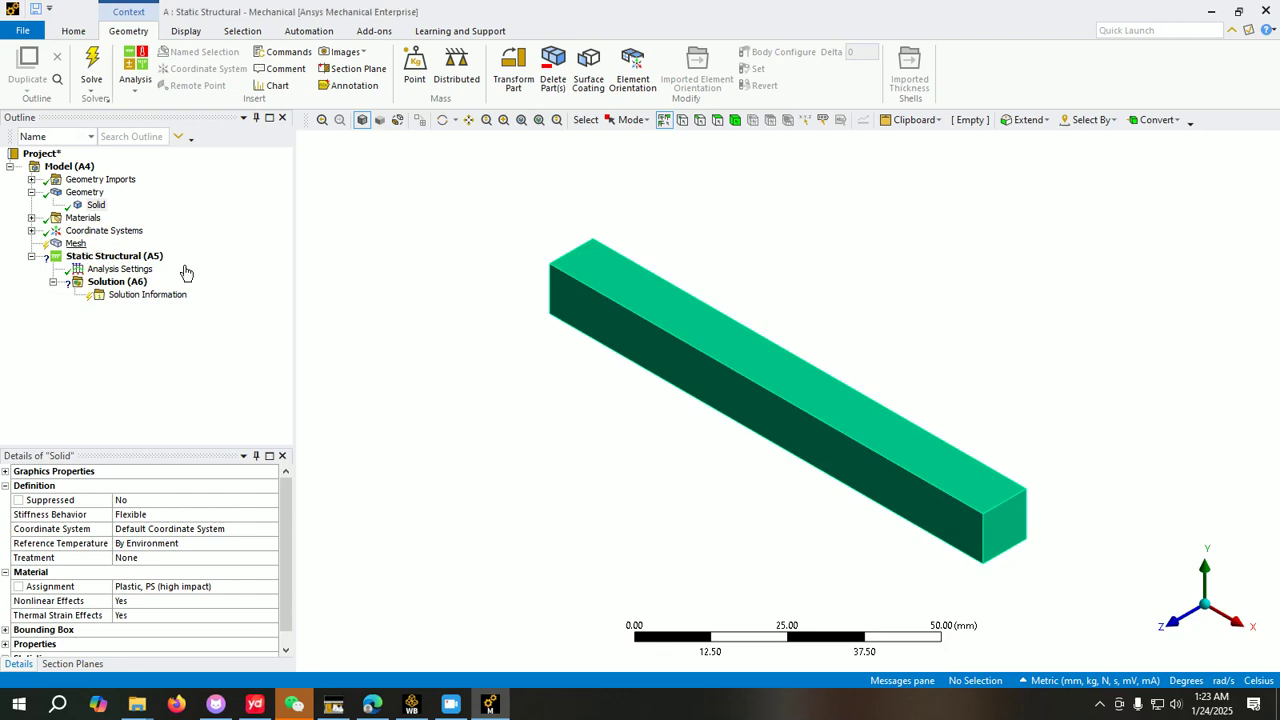
pyautogui.rightClick(74, 246)
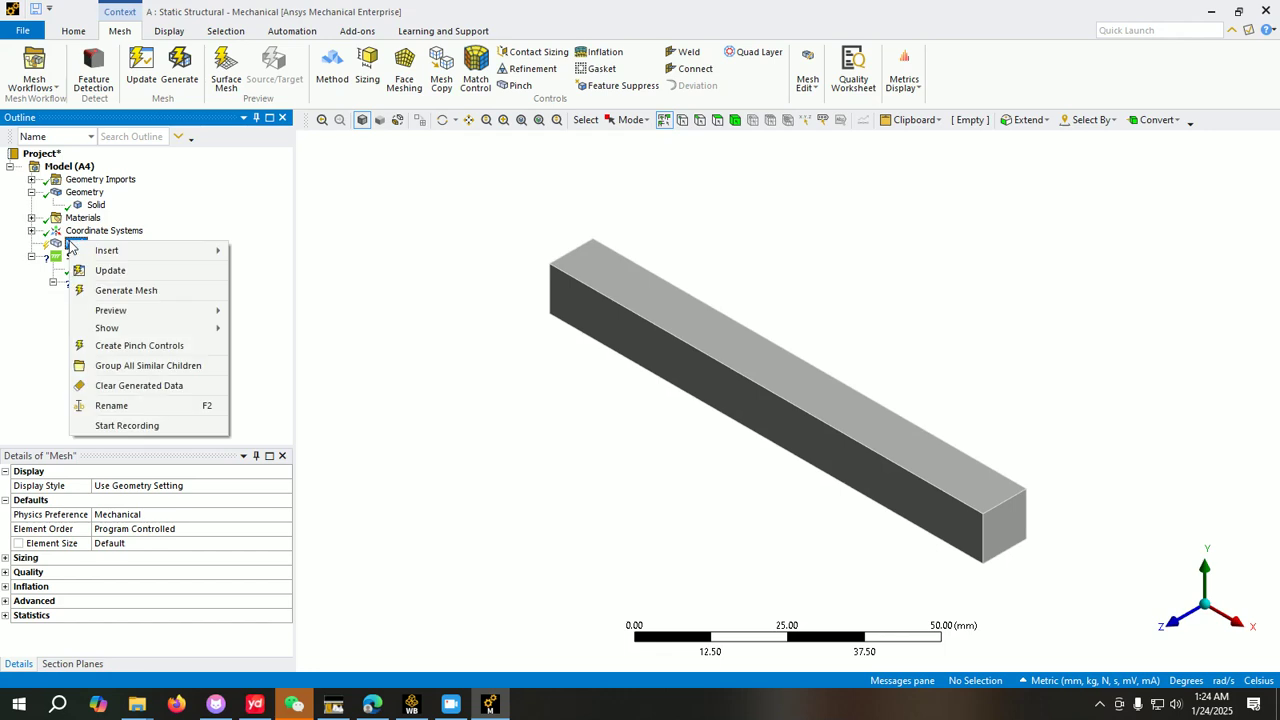
pyautogui.click(141, 292)
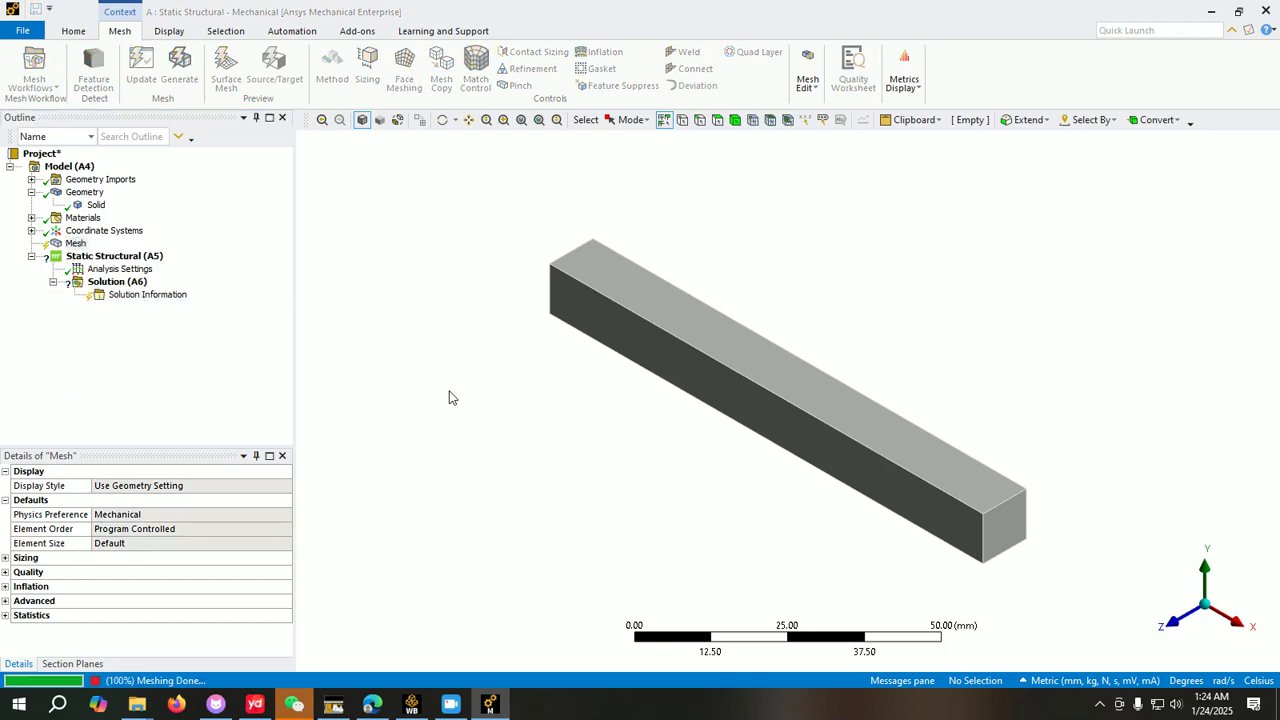
pyautogui.scroll(-1, 760, 250)
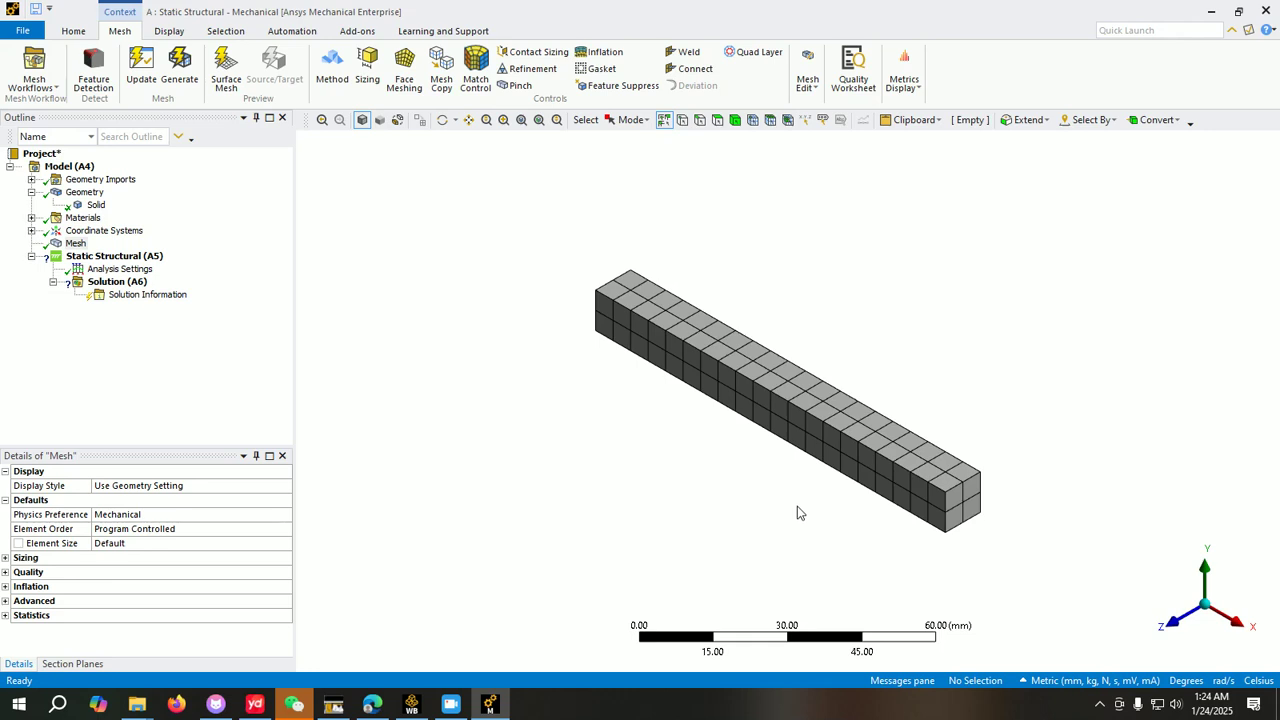
pyautogui.moveTo(797, 506); pyautogui.dragTo(831, 469, button='middle')
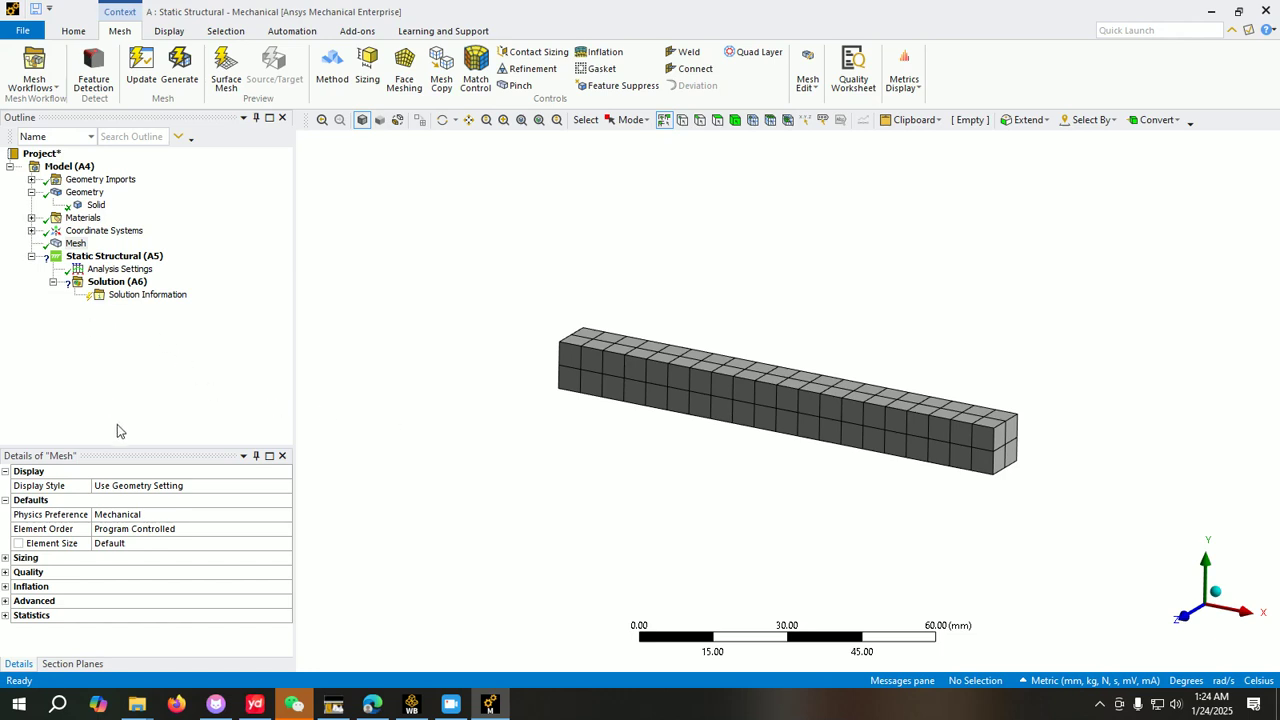
# Step: Set the mesh sizing's Span Angle Center to Fine, then regenerate and inspect the beam's mesh
pyautogui.click(6, 558)
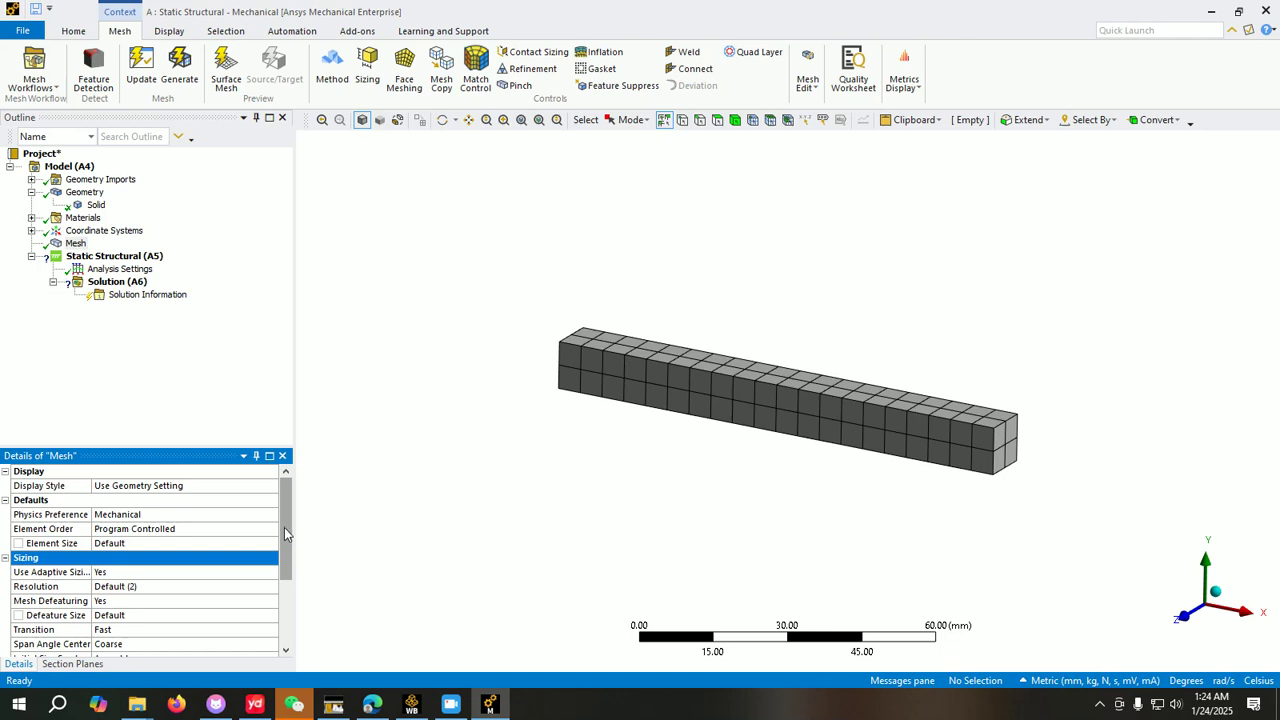
pyautogui.scroll(-1, 250, 555)
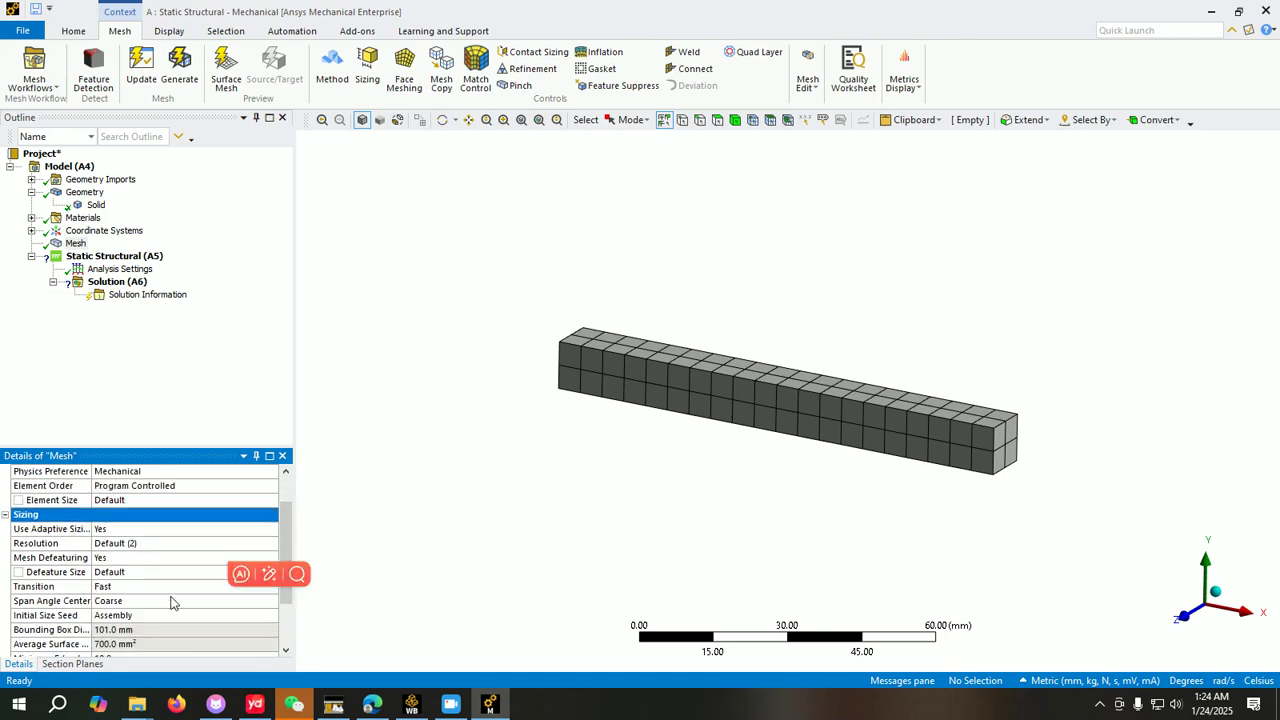
pyautogui.click(175, 600)
pyautogui.click(271, 601)
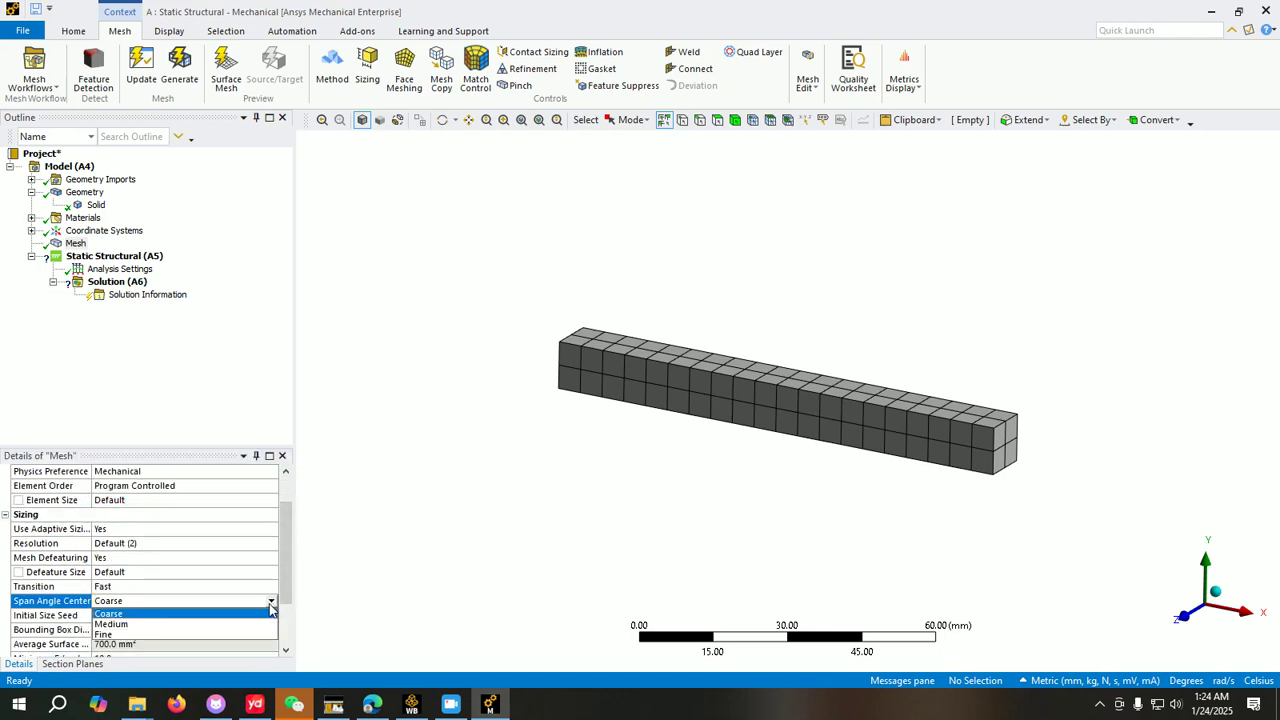
pyautogui.click(133, 635)
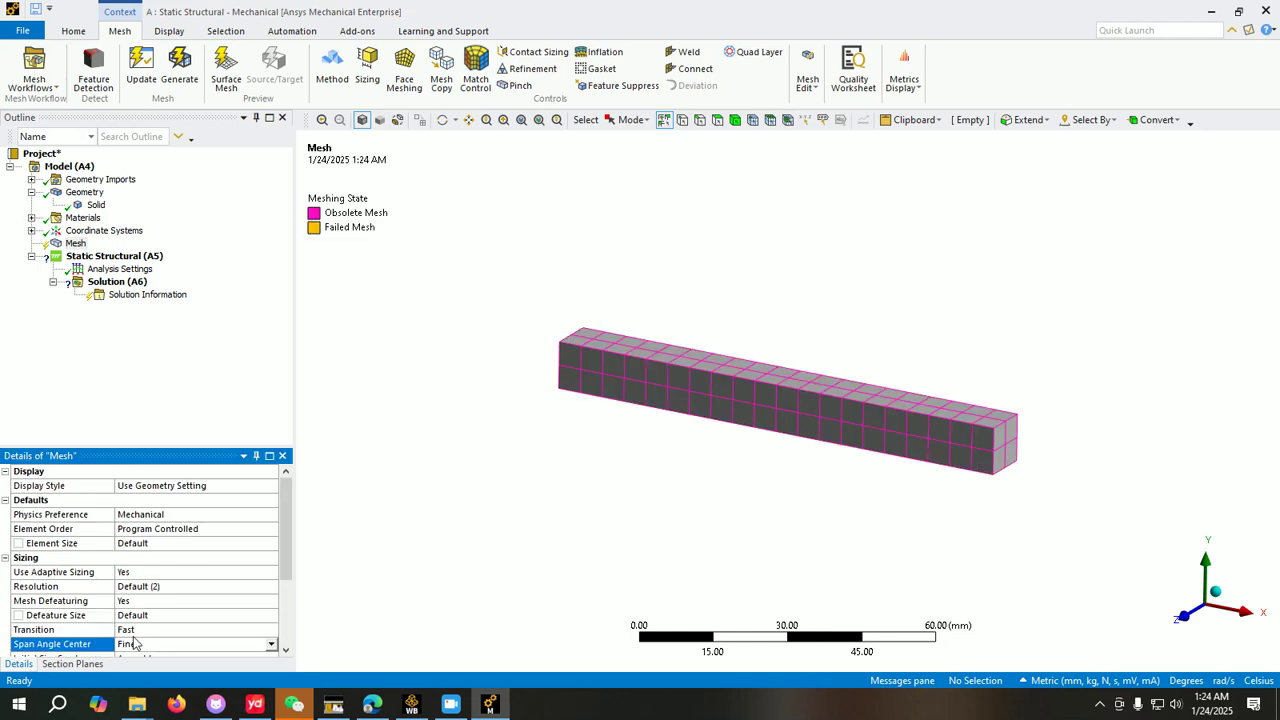
pyautogui.rightClick(76, 244)
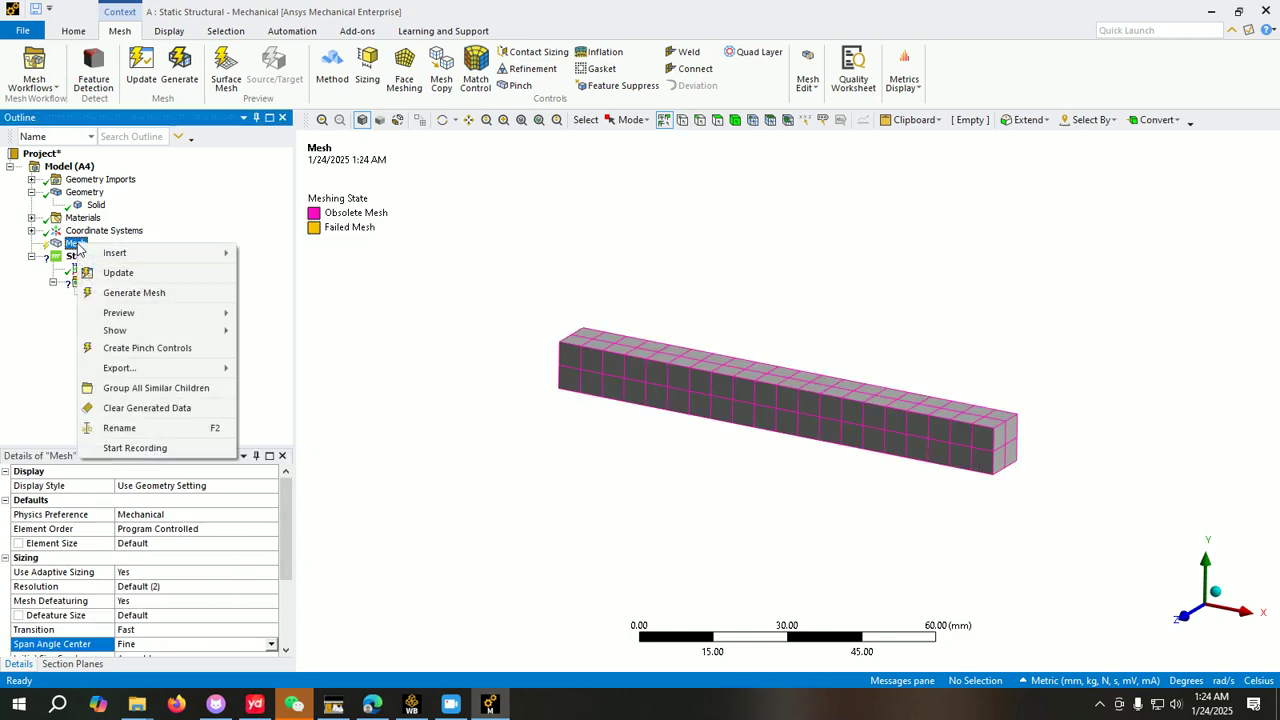
pyautogui.click(133, 292)
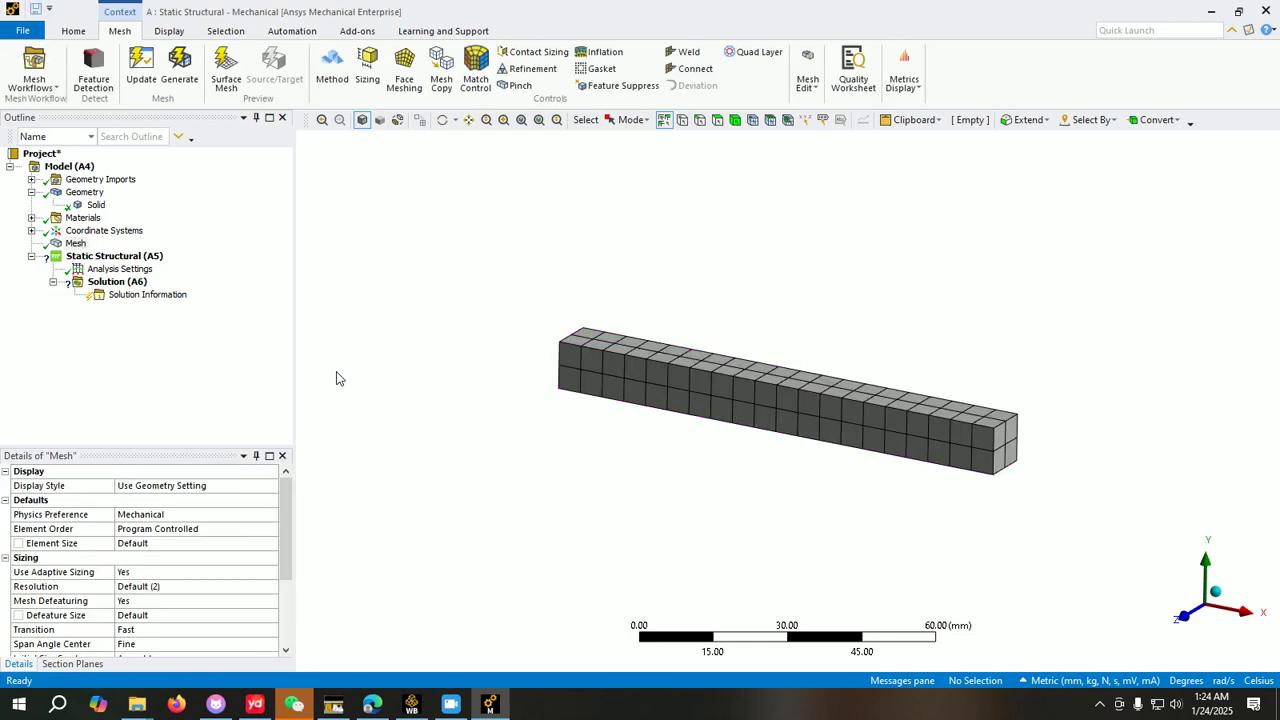
pyautogui.moveTo(286, 501); pyautogui.dragTo(289, 565)
pyautogui.scroll(1, 289, 567)
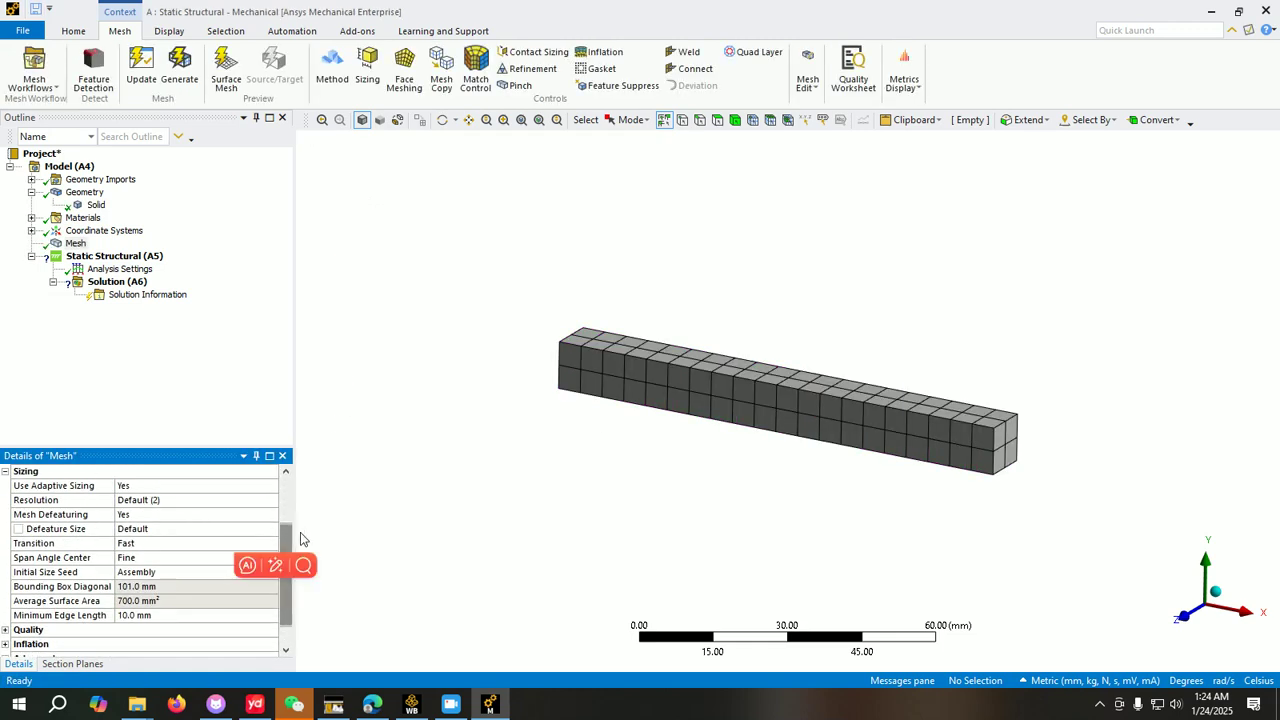
pyautogui.moveTo(914, 311); pyautogui.dragTo(960, 300, button='middle')
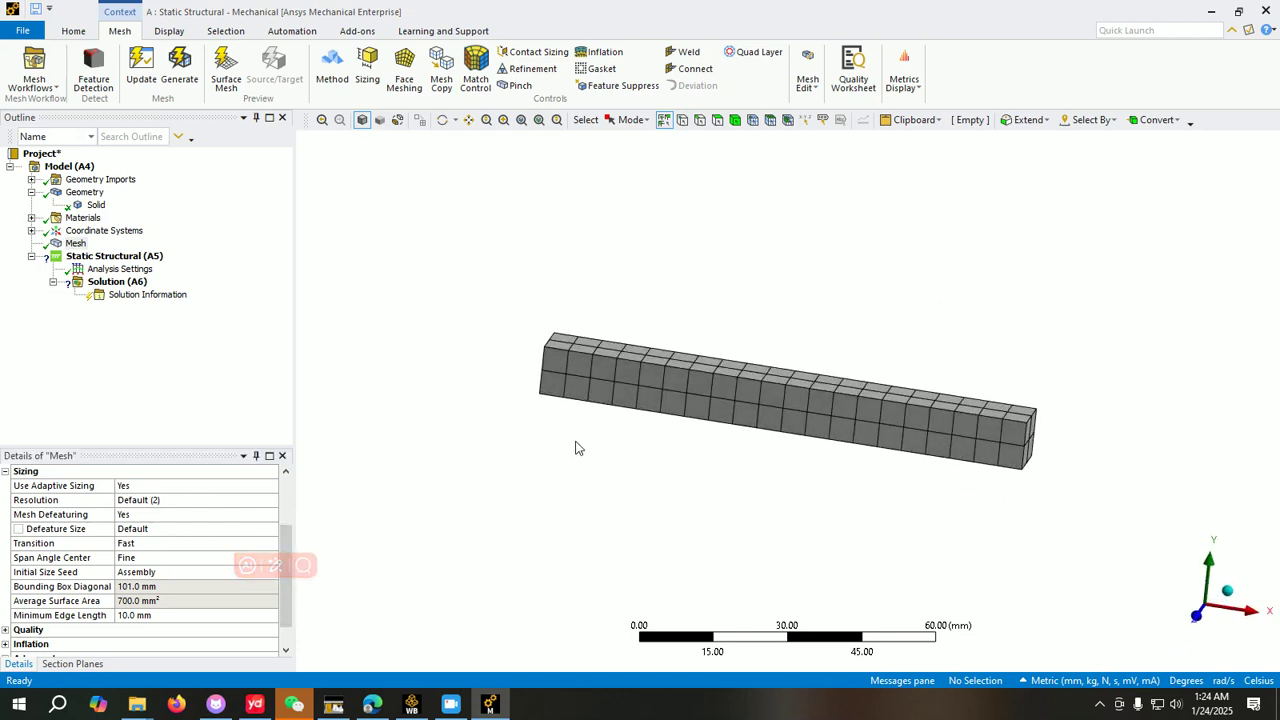
pyautogui.scroll(2, 771, 423)
pyautogui.moveTo(754, 429); pyautogui.dragTo(678, 428, button='middle')
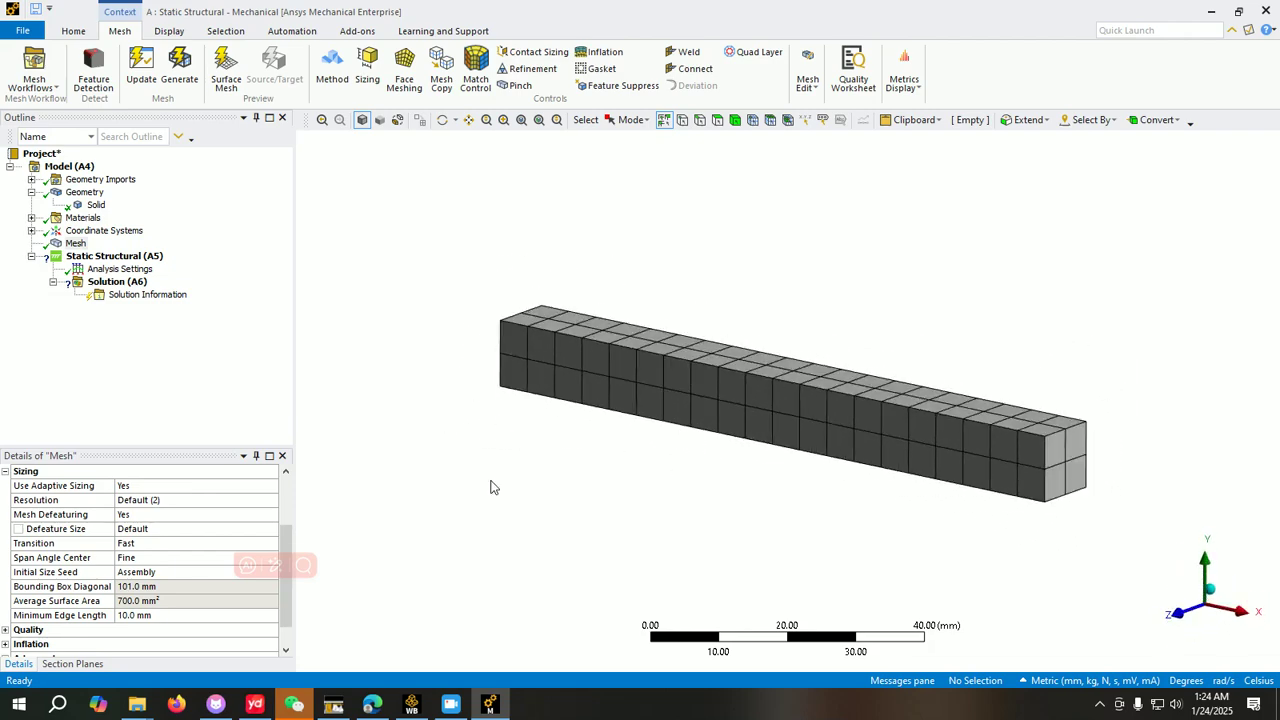
# Step: Try an element size of 0.0001 mm for the beam's mesh
pyautogui.scroll(2, 100, 555)
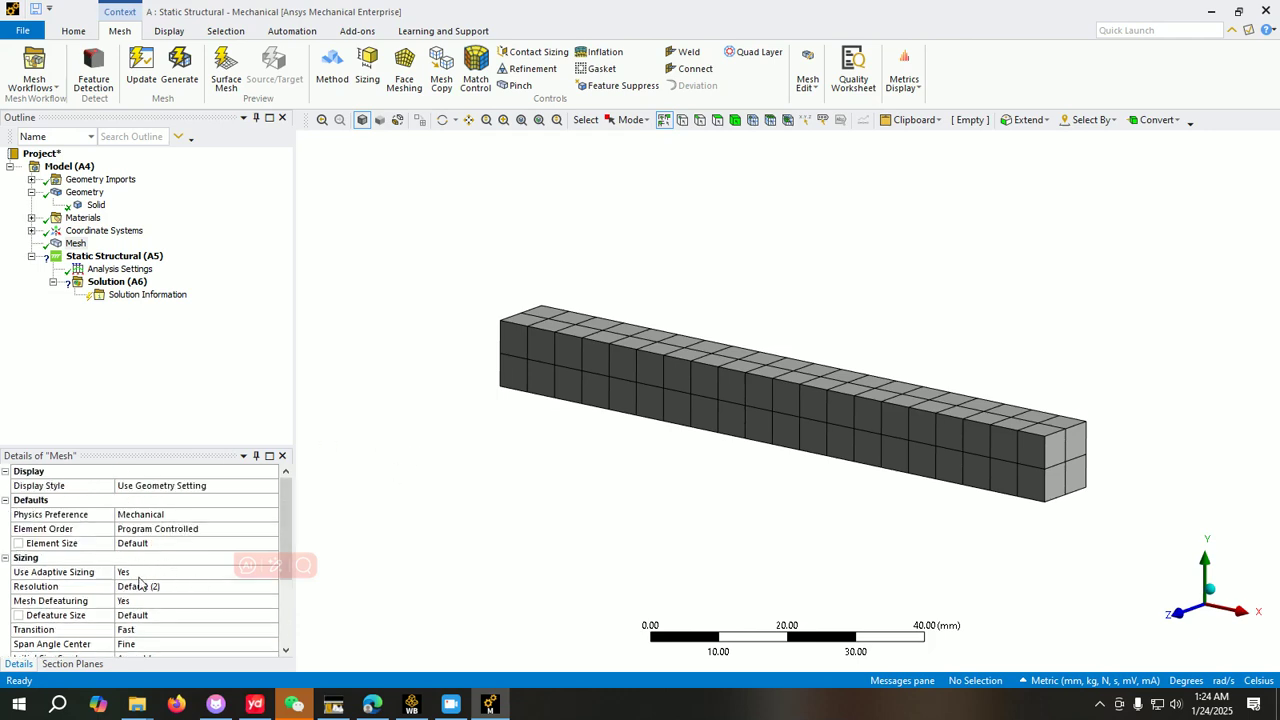
pyautogui.click(163, 545)
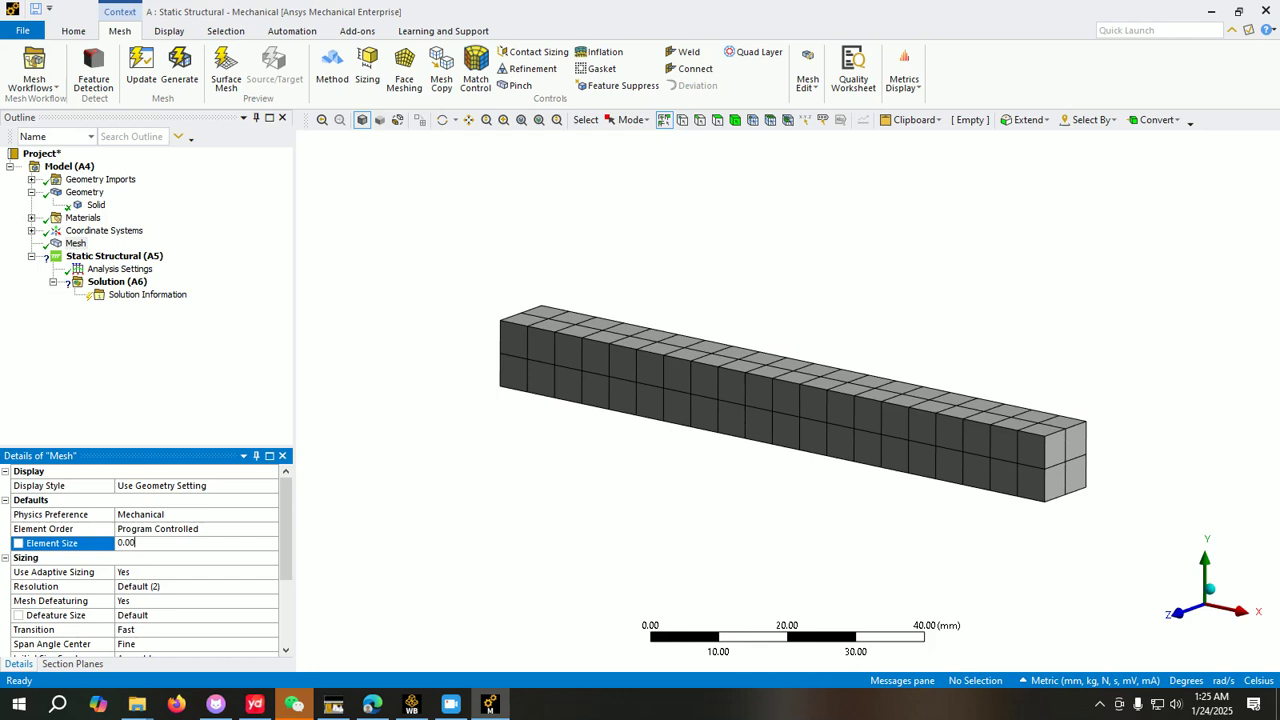
pyautogui.press('Return')
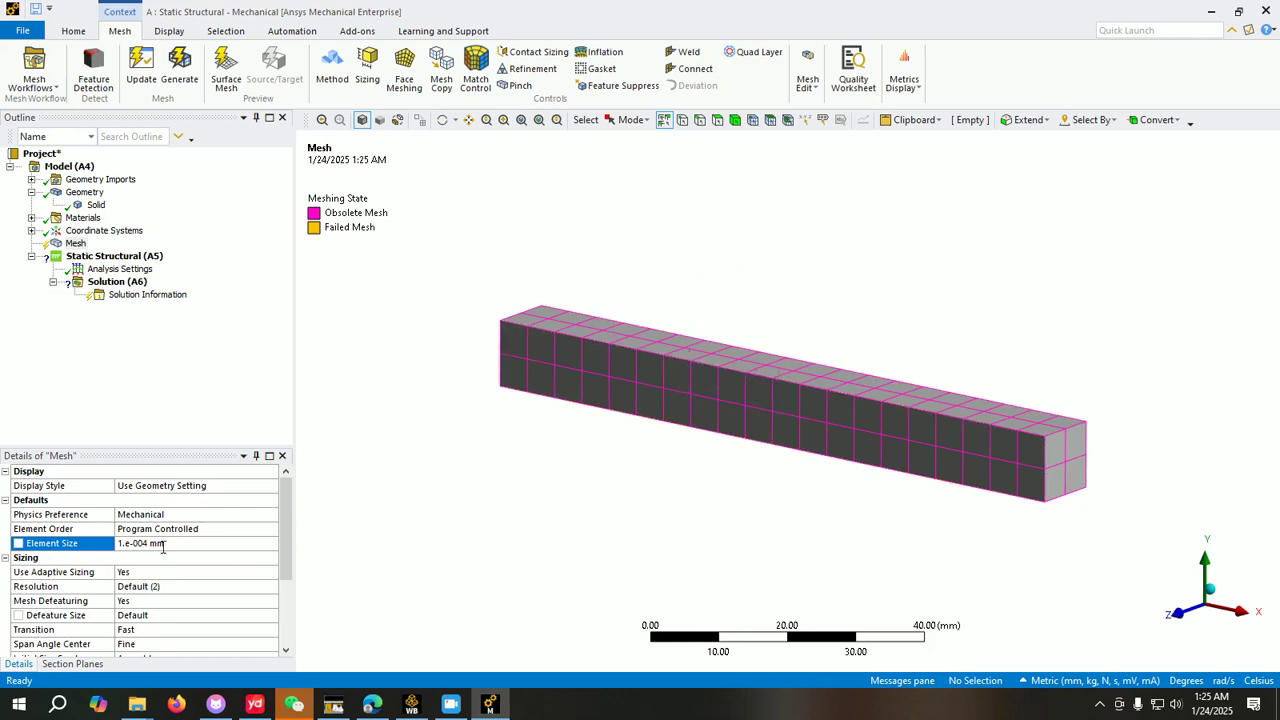
pyautogui.click(130, 545)
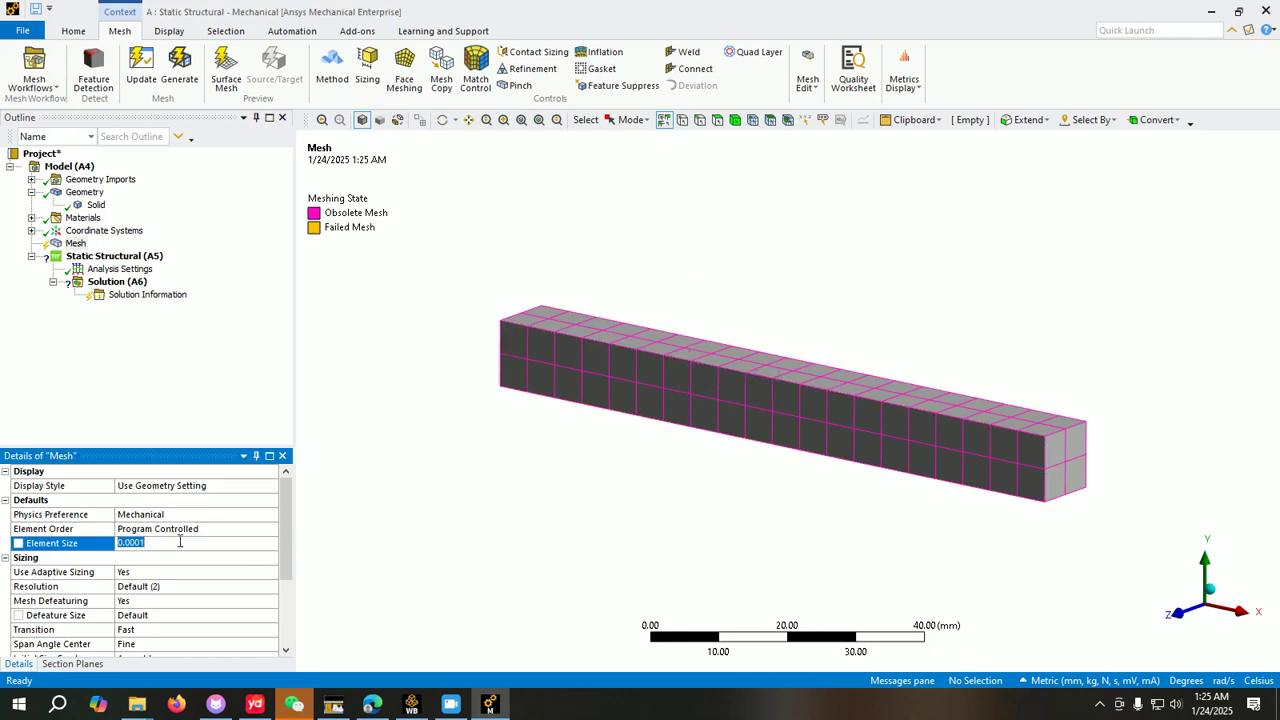
pyautogui.click(95, 542)
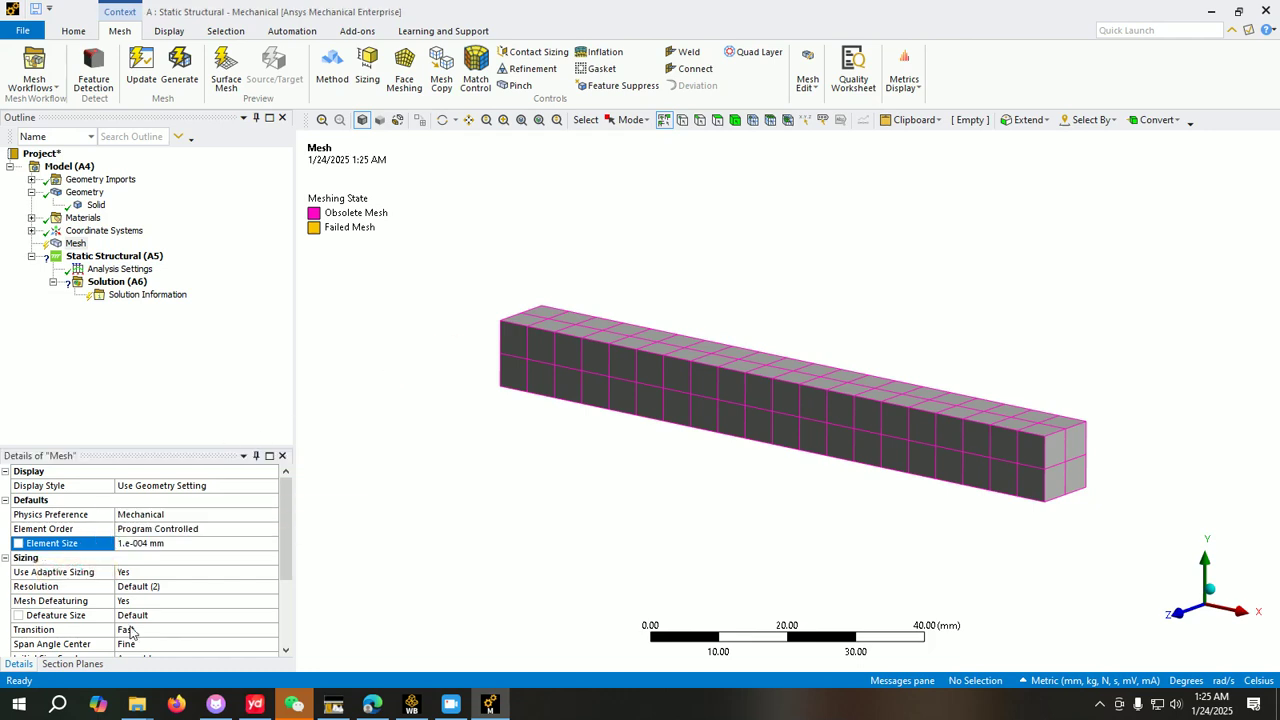
# Step: Set the mesh's element size to 10 mm and regenerate the beam's mesh
pyautogui.click(180, 543)
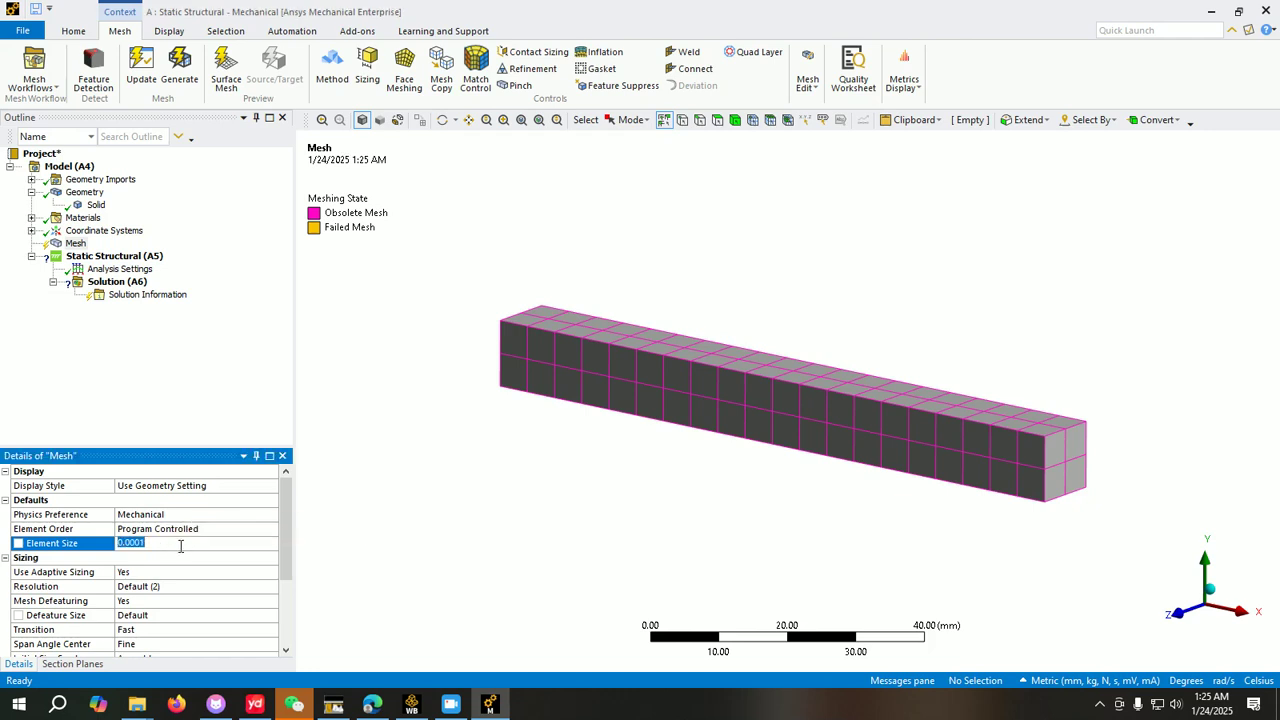
pyautogui.write('10')
pyautogui.click(379, 411)
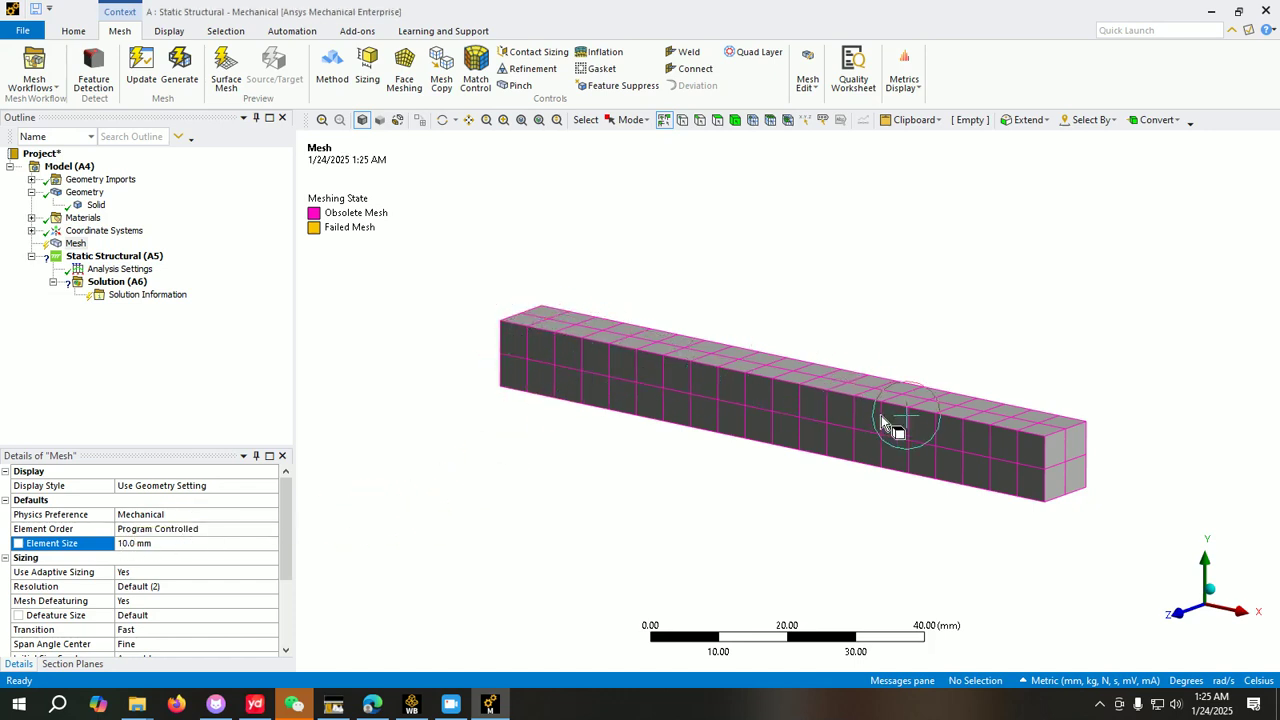
pyautogui.rightClick(80, 244)
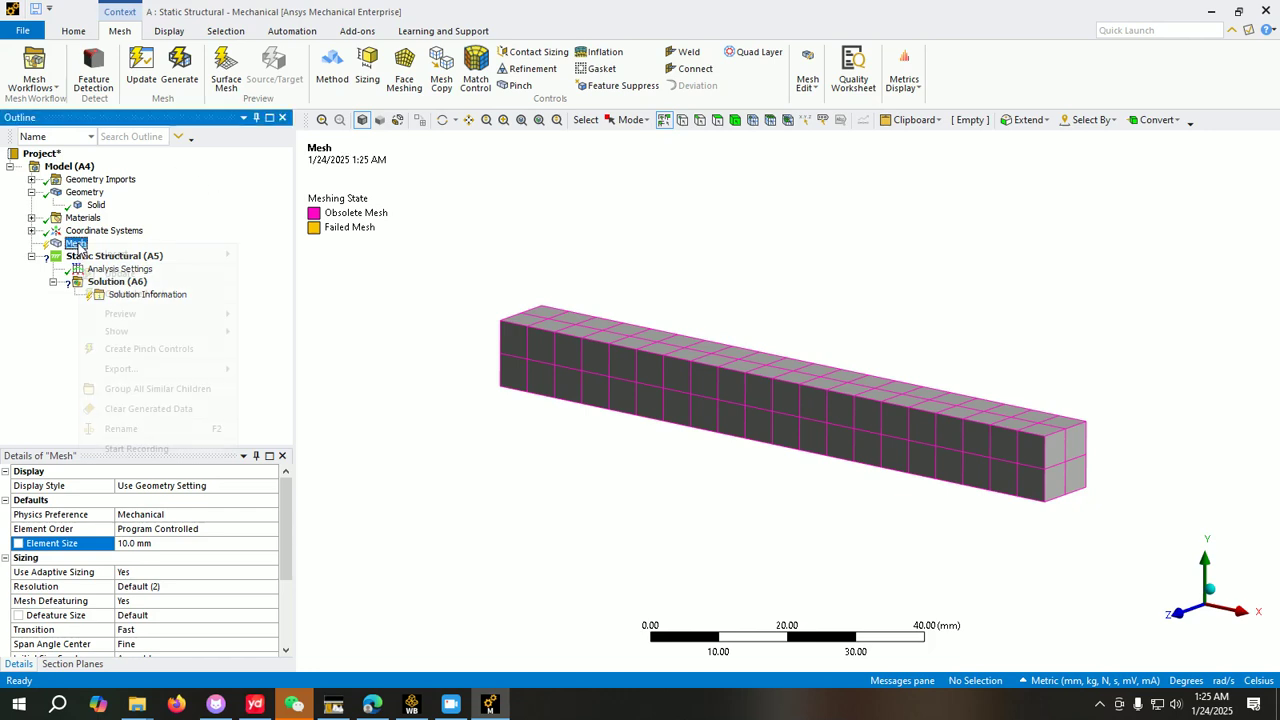
pyautogui.click(145, 294)
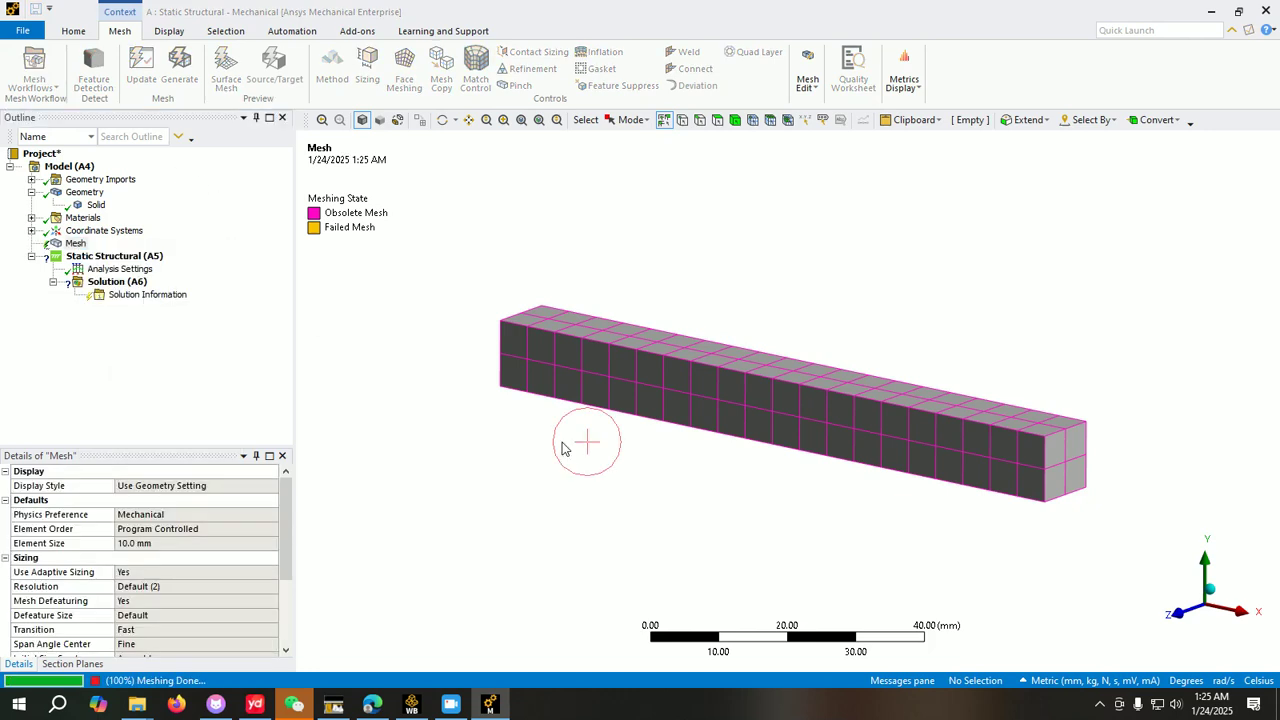
pyautogui.moveTo(561, 448); pyautogui.dragTo(508, 425, button='middle')
# Step: Set the mesh's element size to 1 mm and regenerate the beam's mesh
pyautogui.click(146, 542)
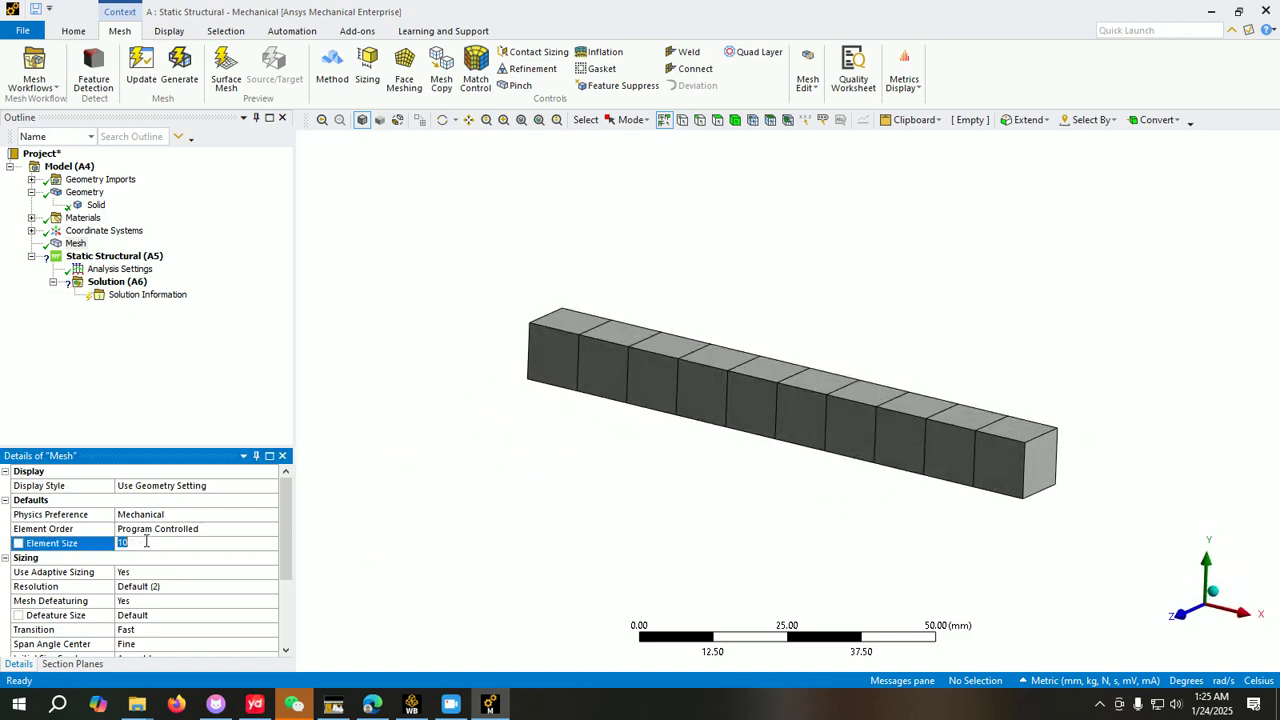
pyautogui.write('1')
pyautogui.press('Return')
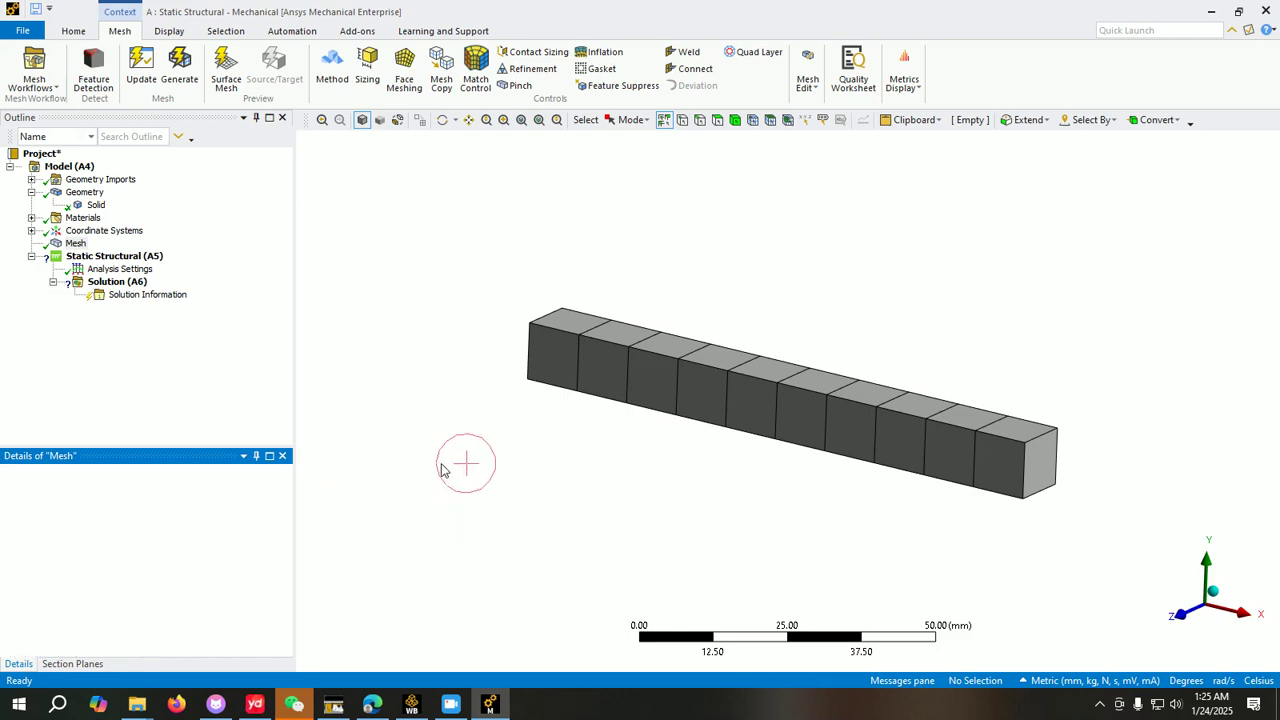
pyautogui.rightClick(80, 243)
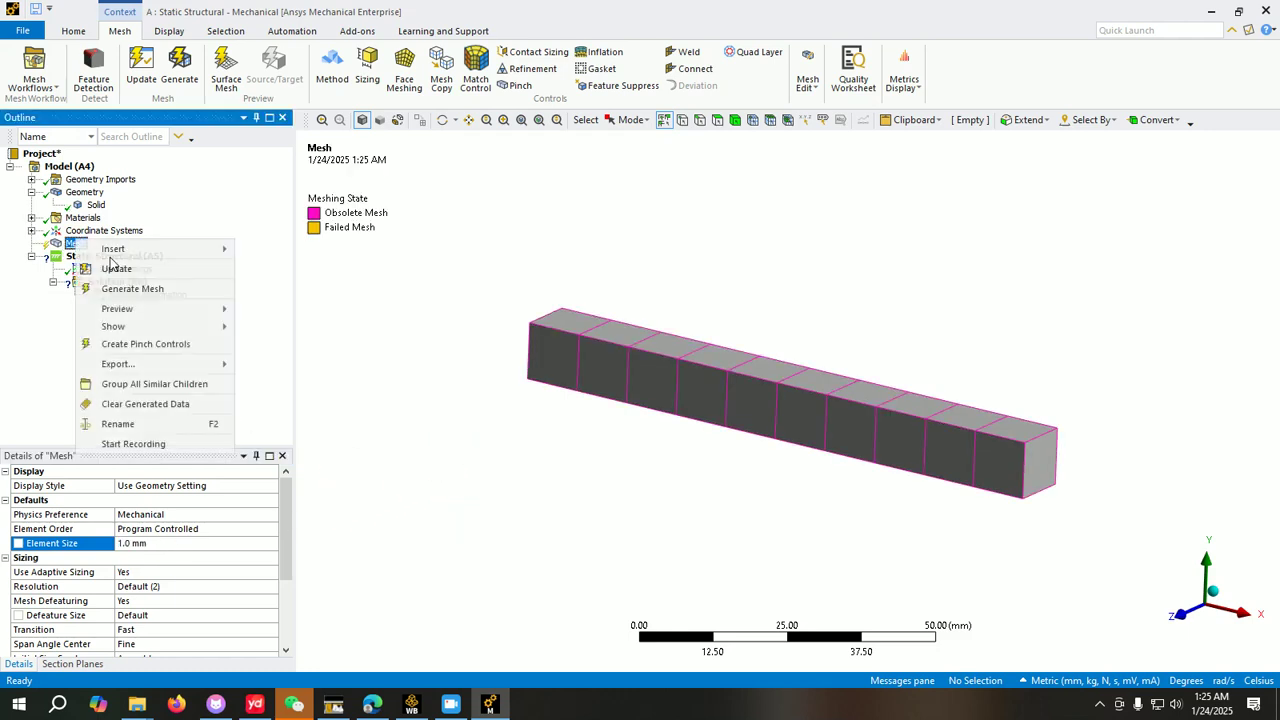
pyautogui.click(157, 288)
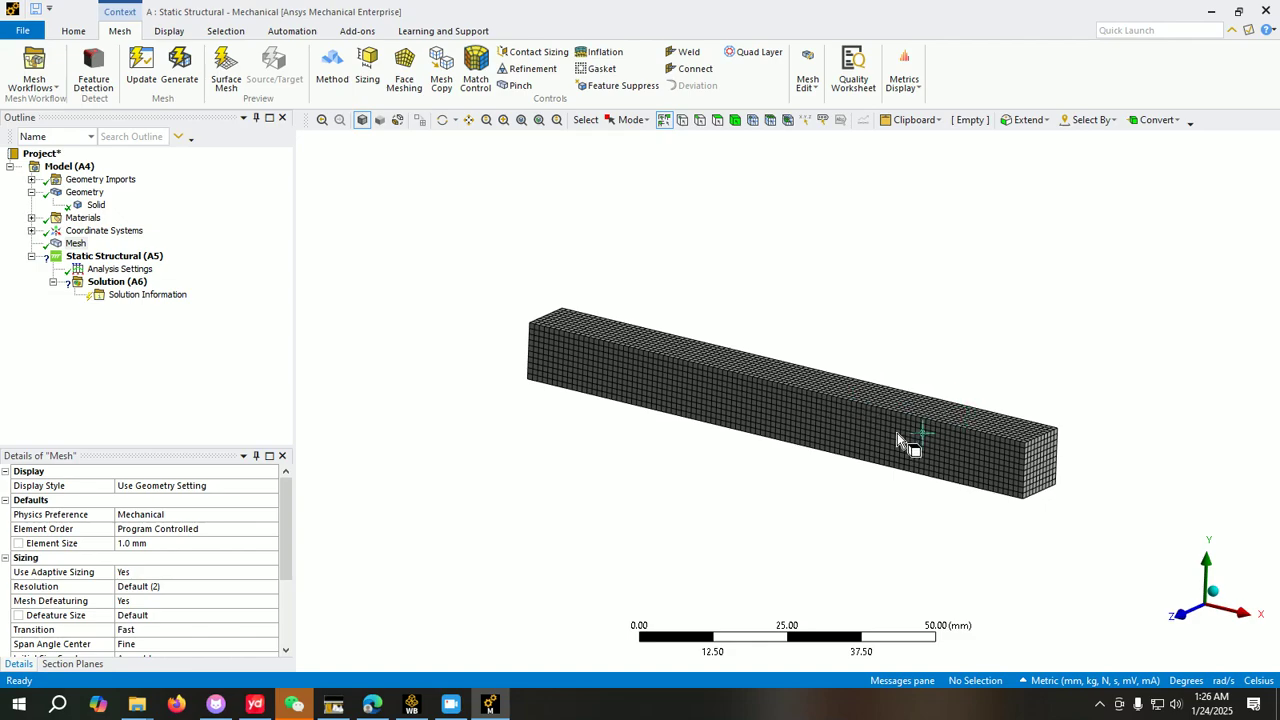
# Step: Apply a fixed support to the beam's square end face on the negative X side
pyautogui.moveTo(451, 303); pyautogui.dragTo(649, 346, button='middle')
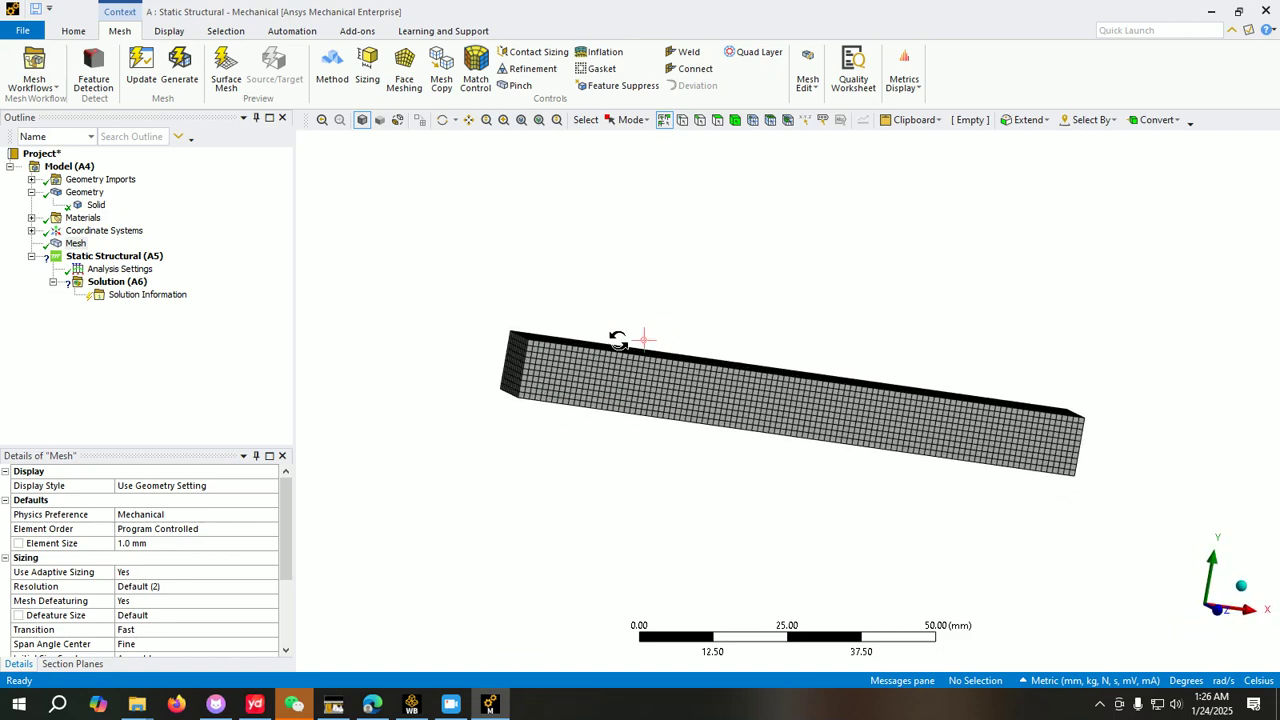
pyautogui.click(514, 366)
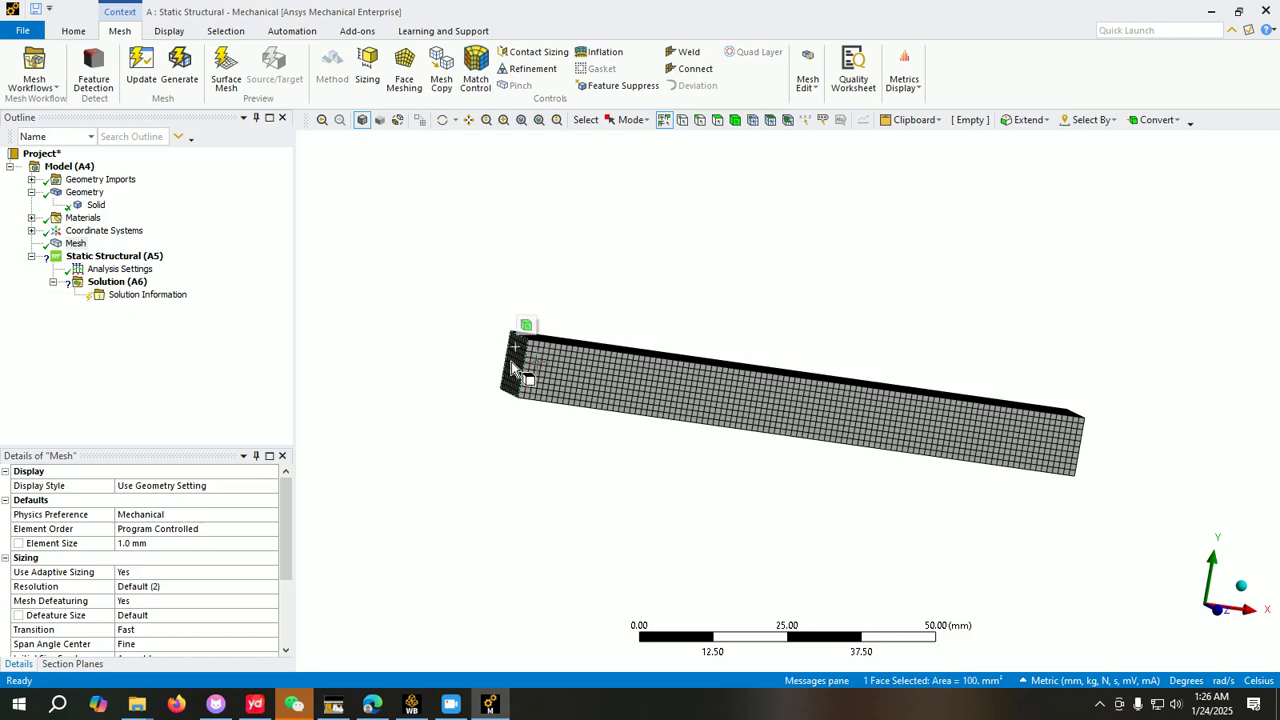
pyautogui.moveTo(609, 414); pyautogui.dragTo(421, 463, button='middle')
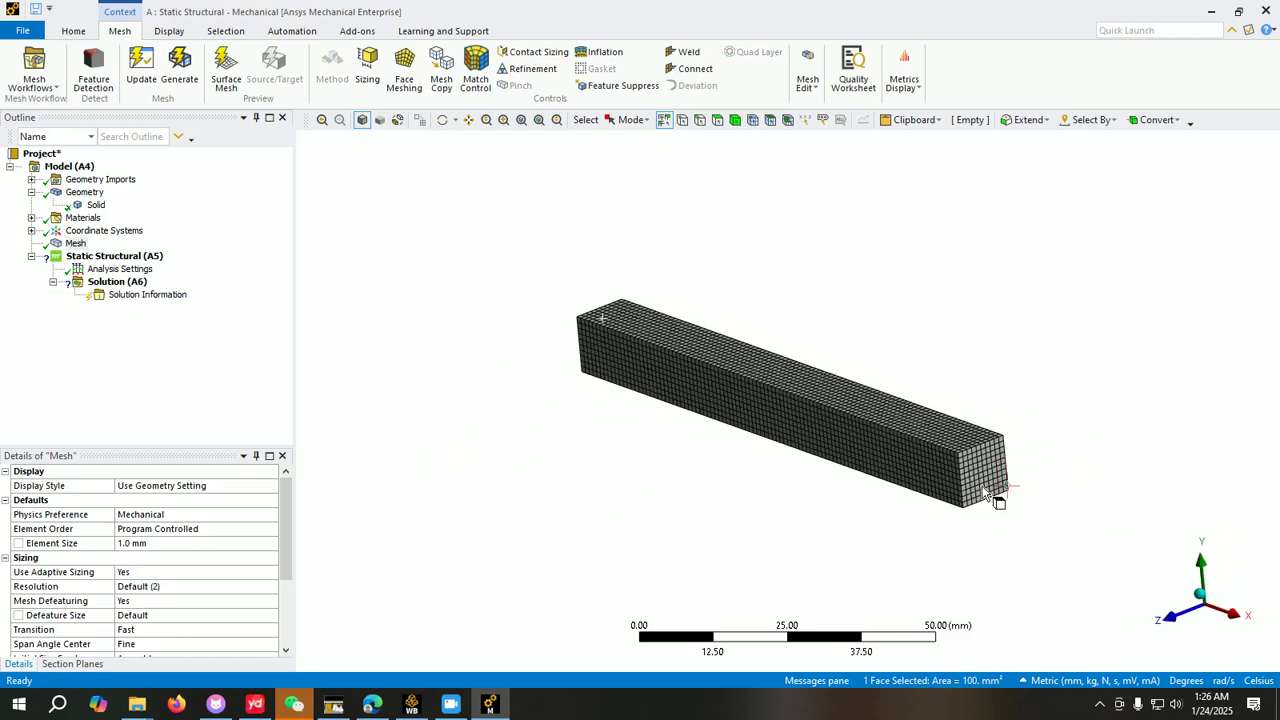
pyautogui.rightClick(101, 259)
pyautogui.moveTo(145, 268)
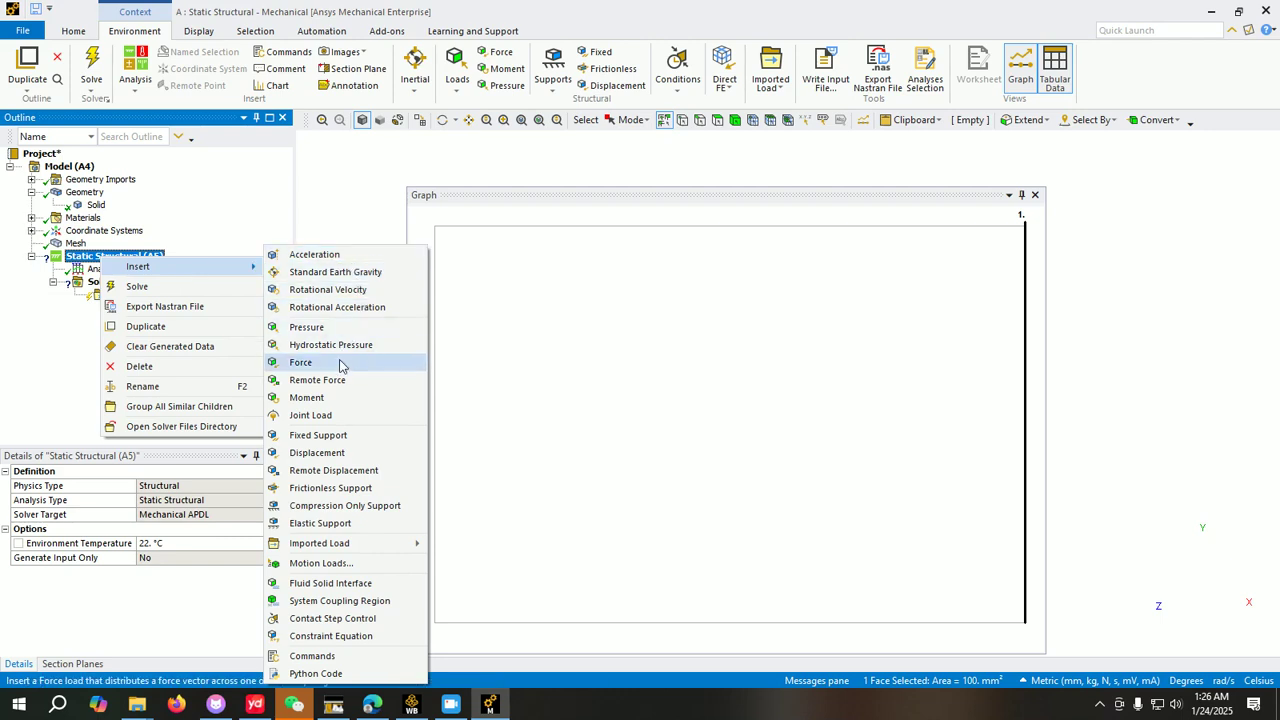
pyautogui.click(330, 436)
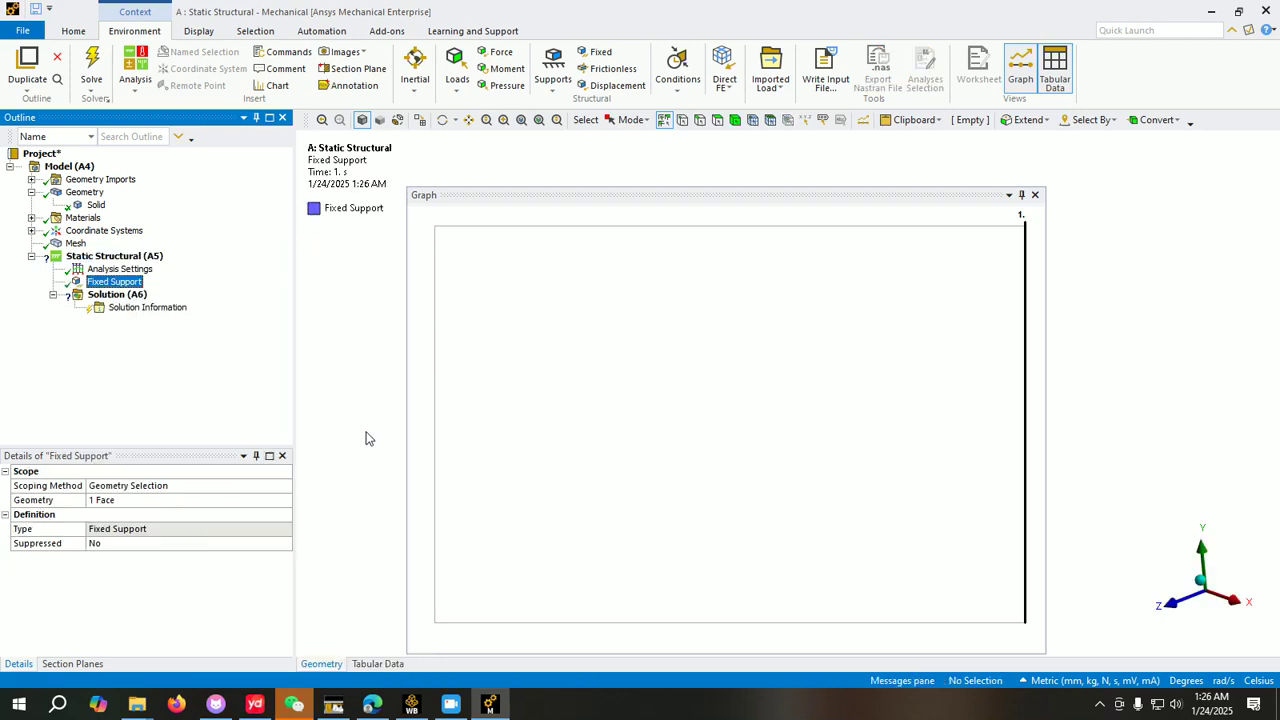
# Step: Close the graph window and inspect the fixed support's placement on the beam's end face
pyautogui.click(1035, 195)
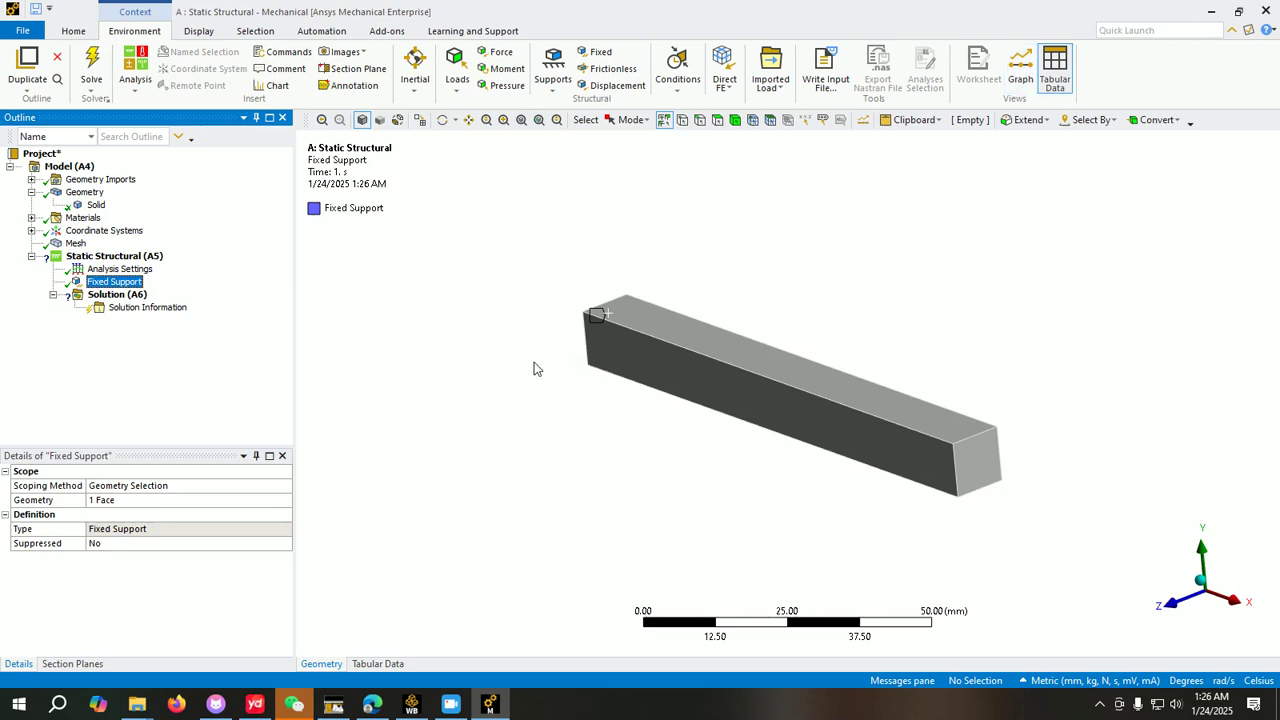
pyautogui.moveTo(531, 366); pyautogui.dragTo(717, 360, button='middle')
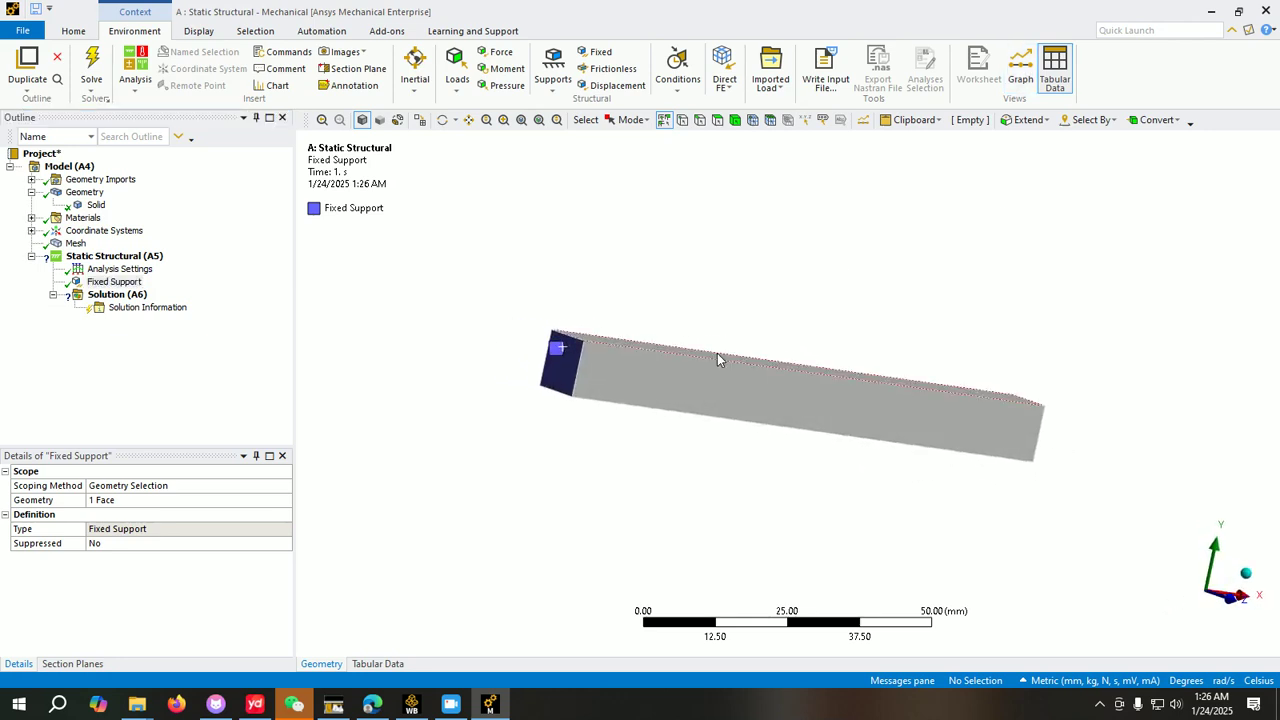
pyautogui.click(562, 374)
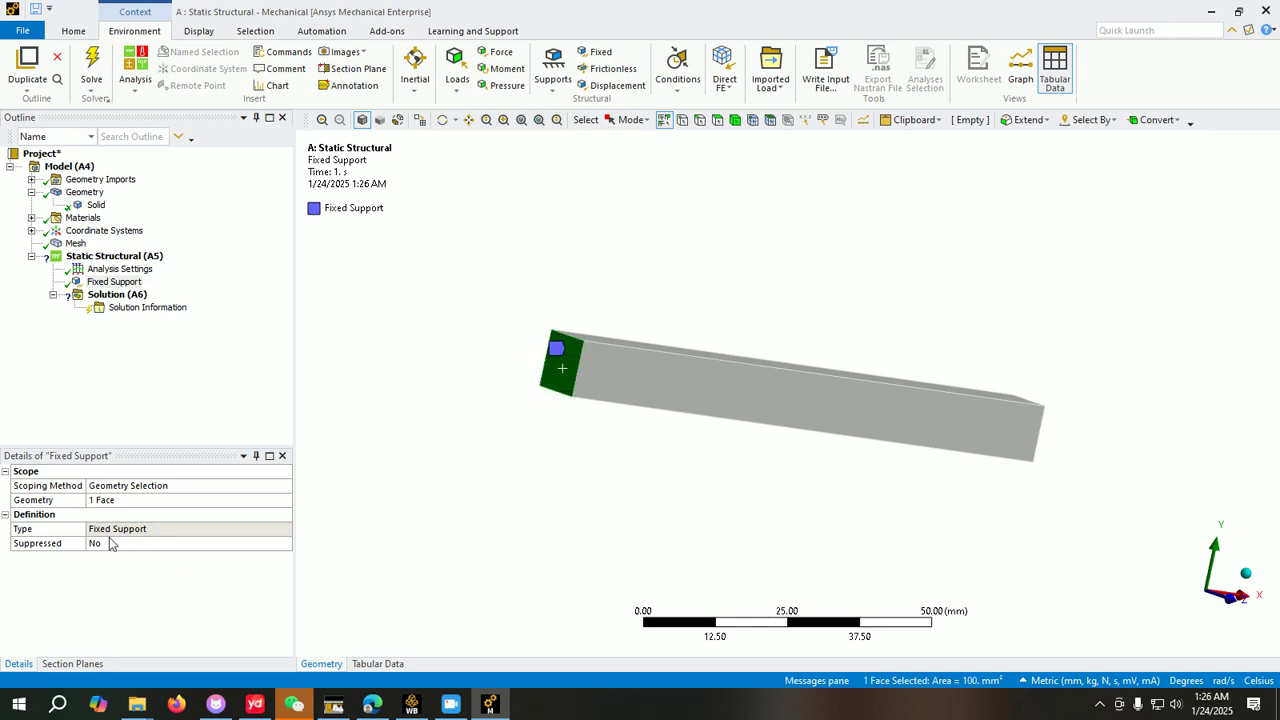
pyautogui.moveTo(430, 437); pyautogui.dragTo(335, 425, button='middle')
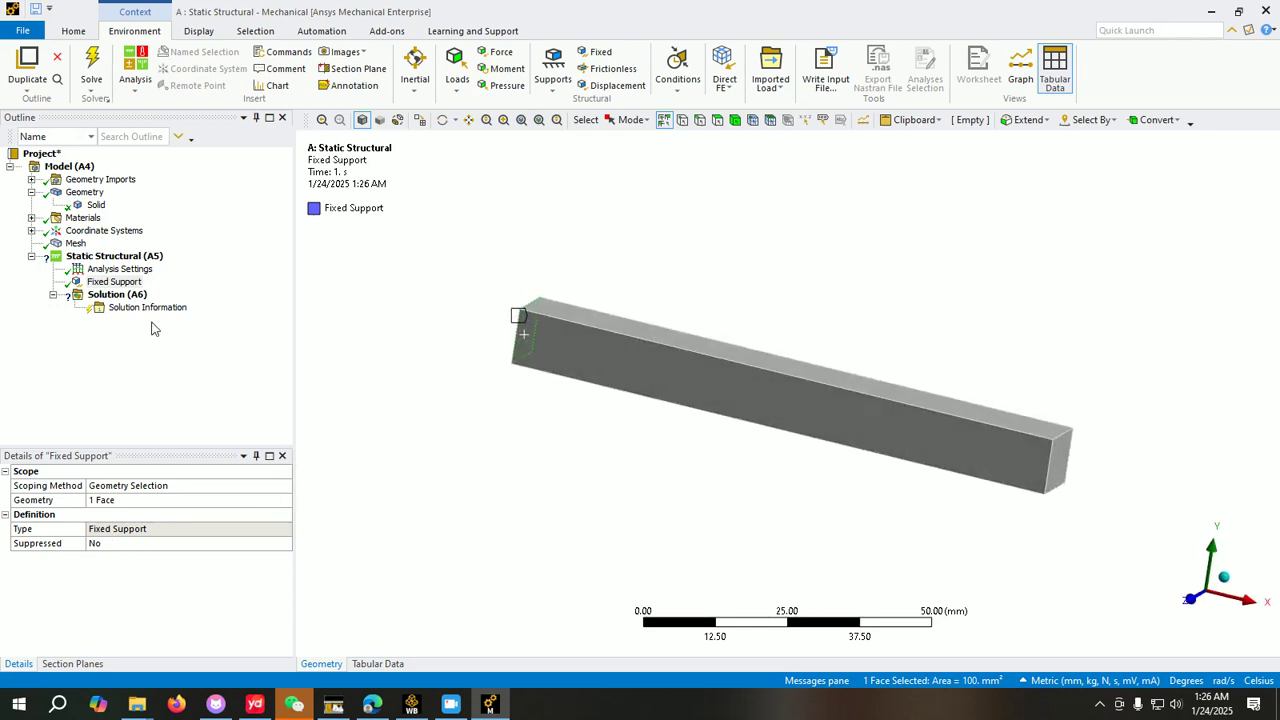
pyautogui.click(114, 281)
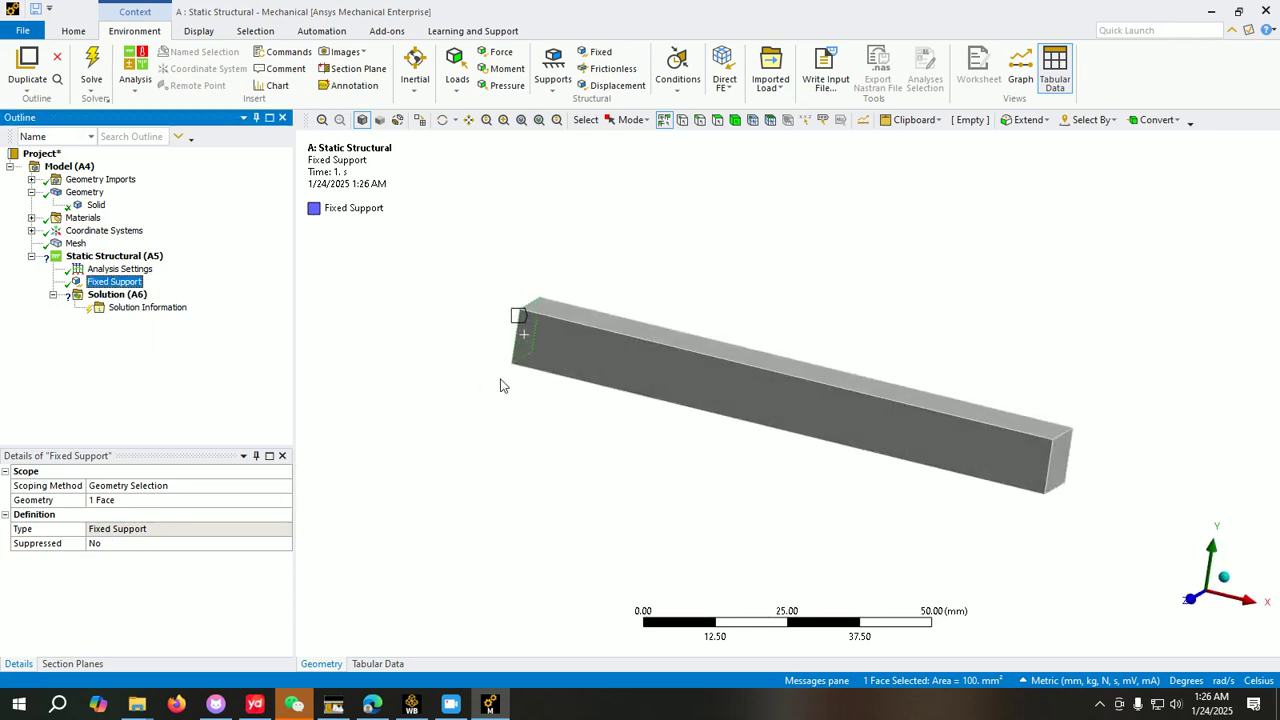
pyautogui.moveTo(502, 386); pyautogui.dragTo(562, 408, button='middle')
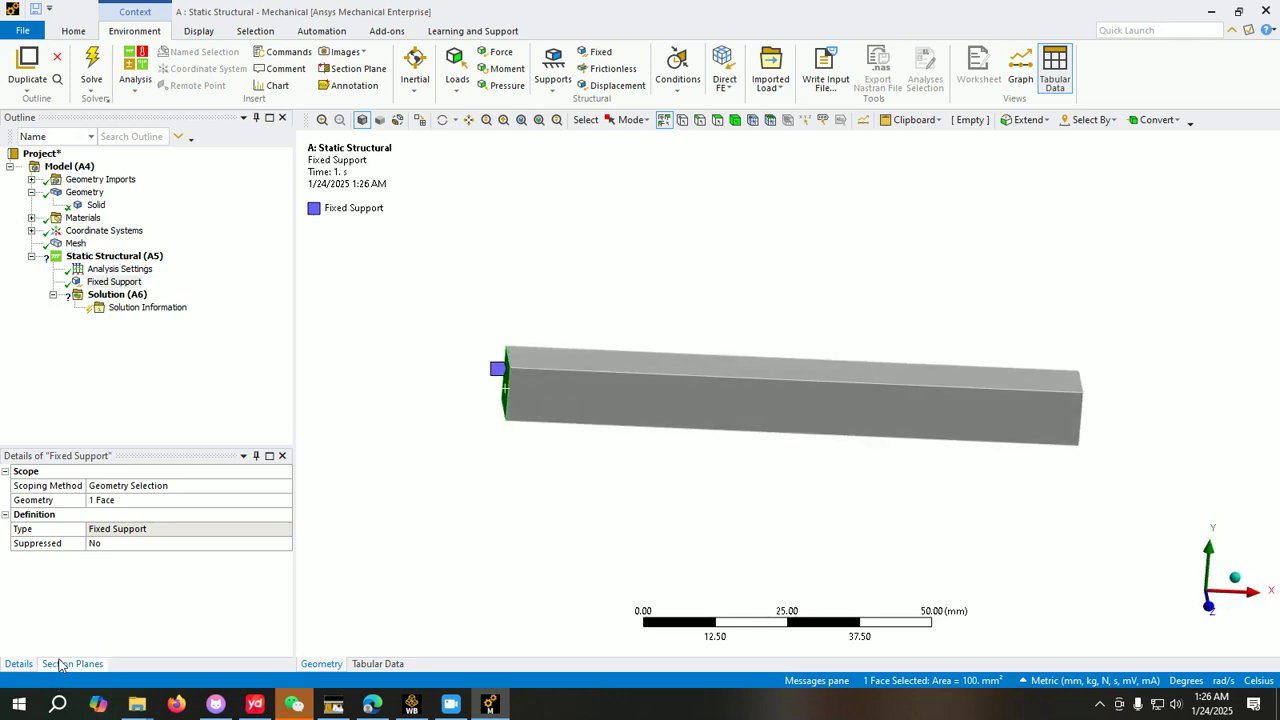
# Step: Add a force load to the static structural analysis and define it by Components
pyautogui.moveTo(727, 488); pyautogui.dragTo(757, 492, button='middle')
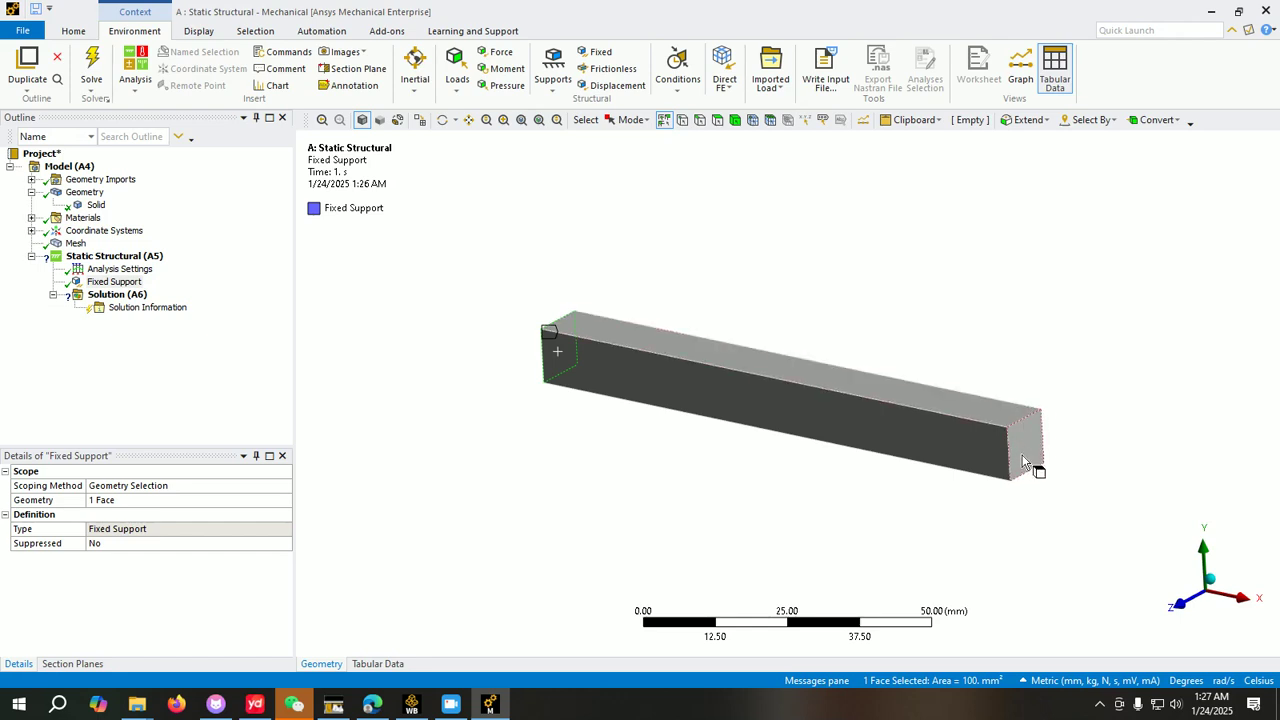
pyautogui.rightClick(97, 259)
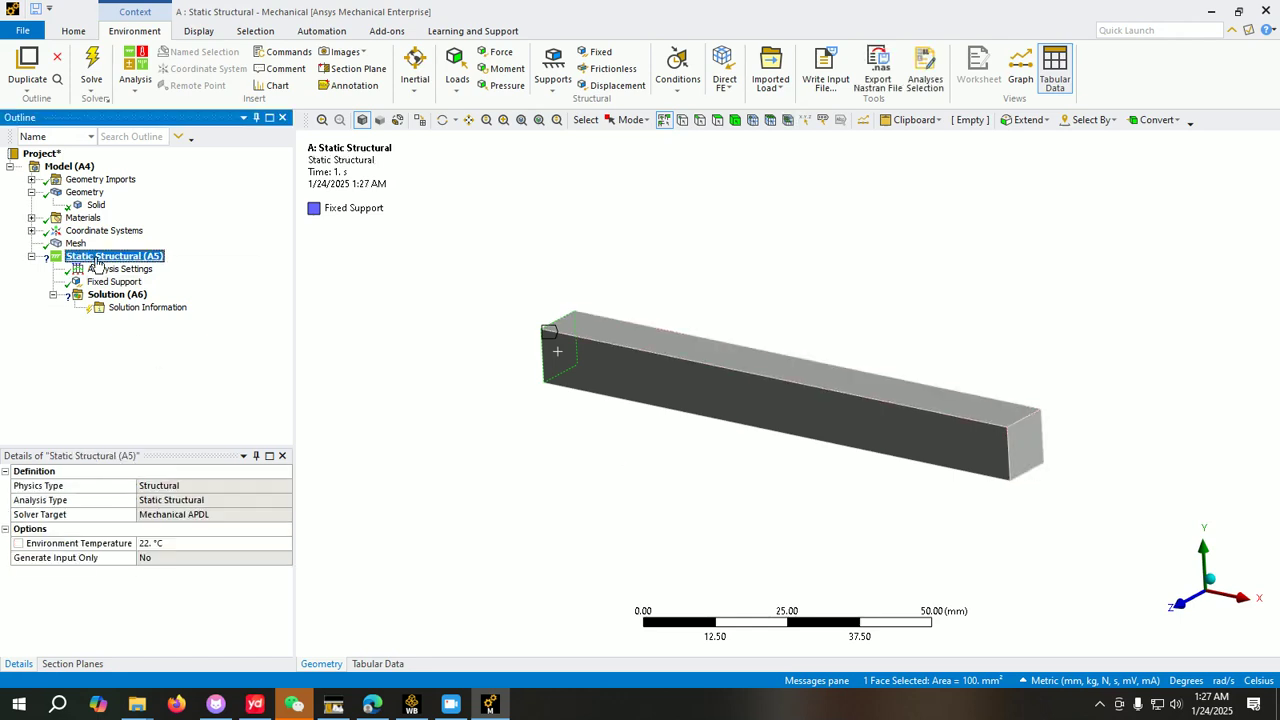
pyautogui.moveTo(135, 267)
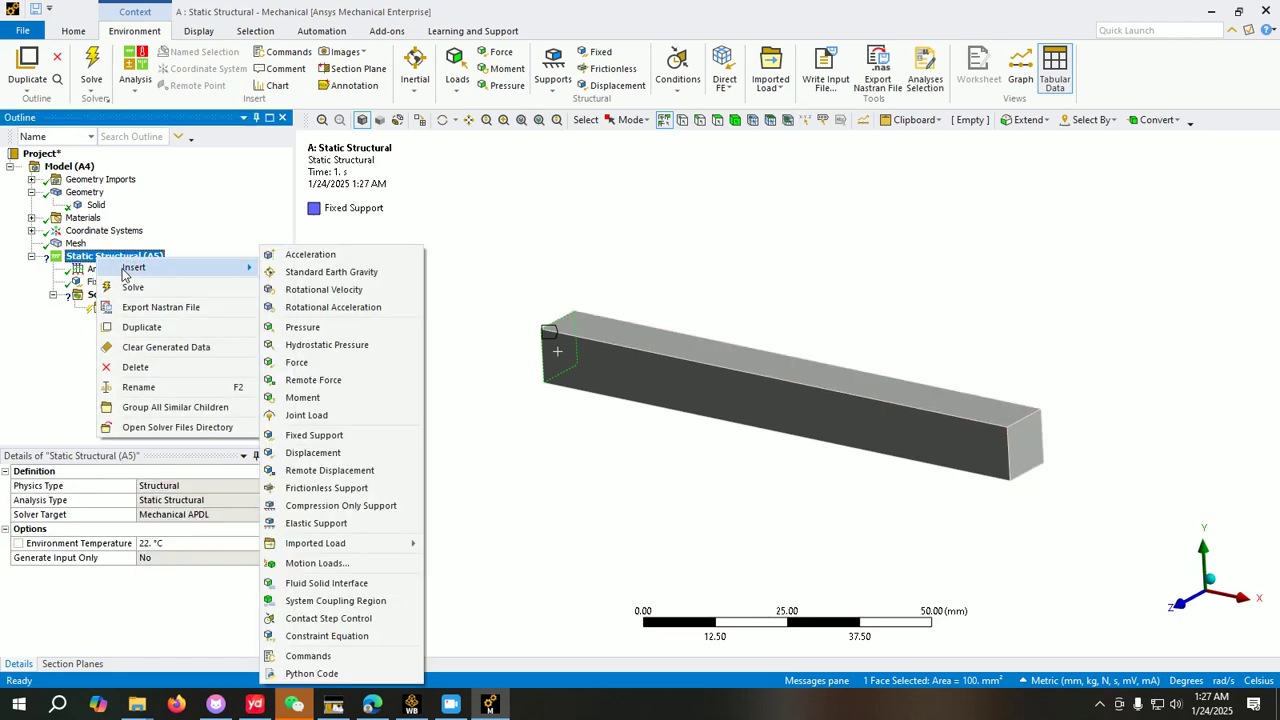
pyautogui.click(321, 366)
pyautogui.moveTo(724, 522); pyautogui.dragTo(696, 505, button='middle')
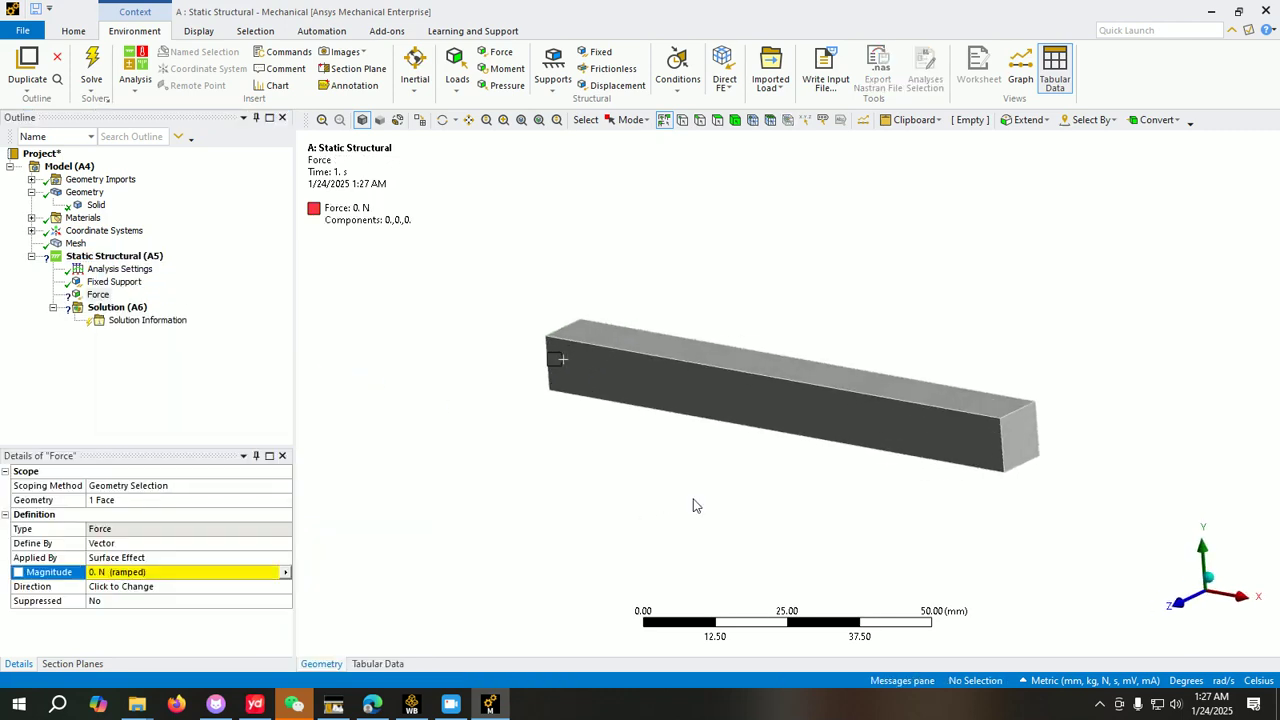
pyautogui.click(1030, 456)
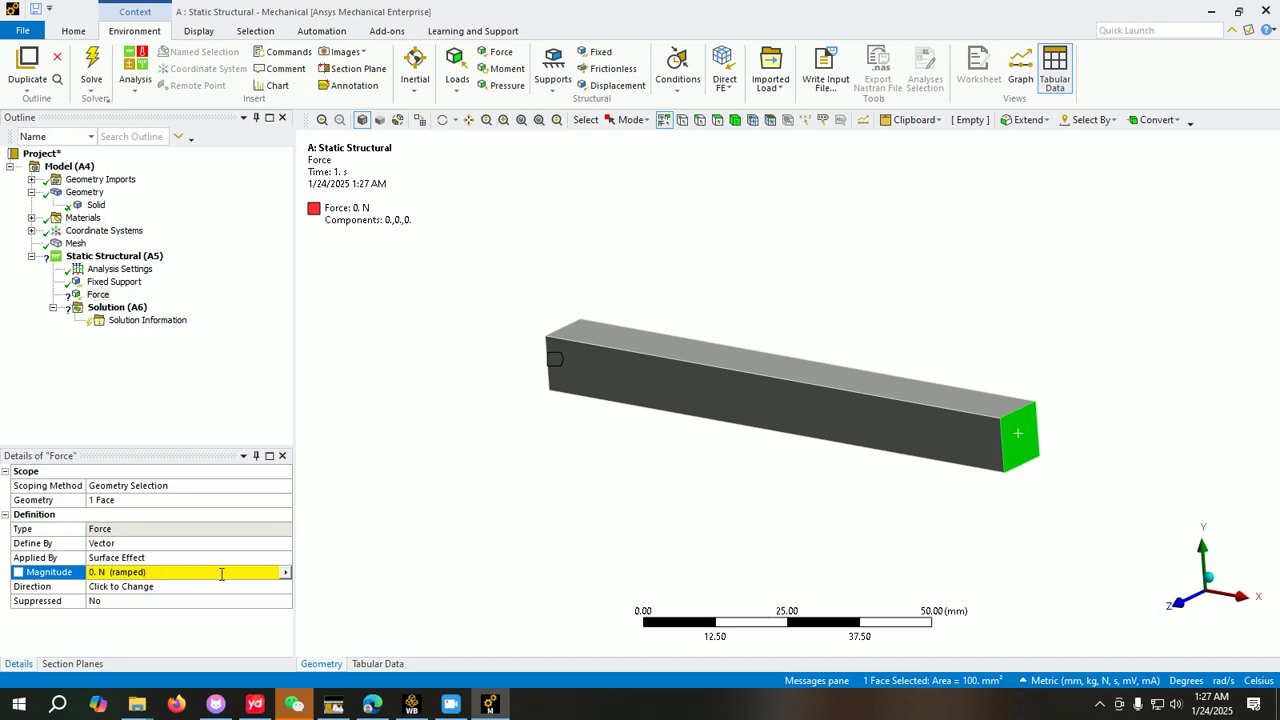
pyautogui.click(150, 557)
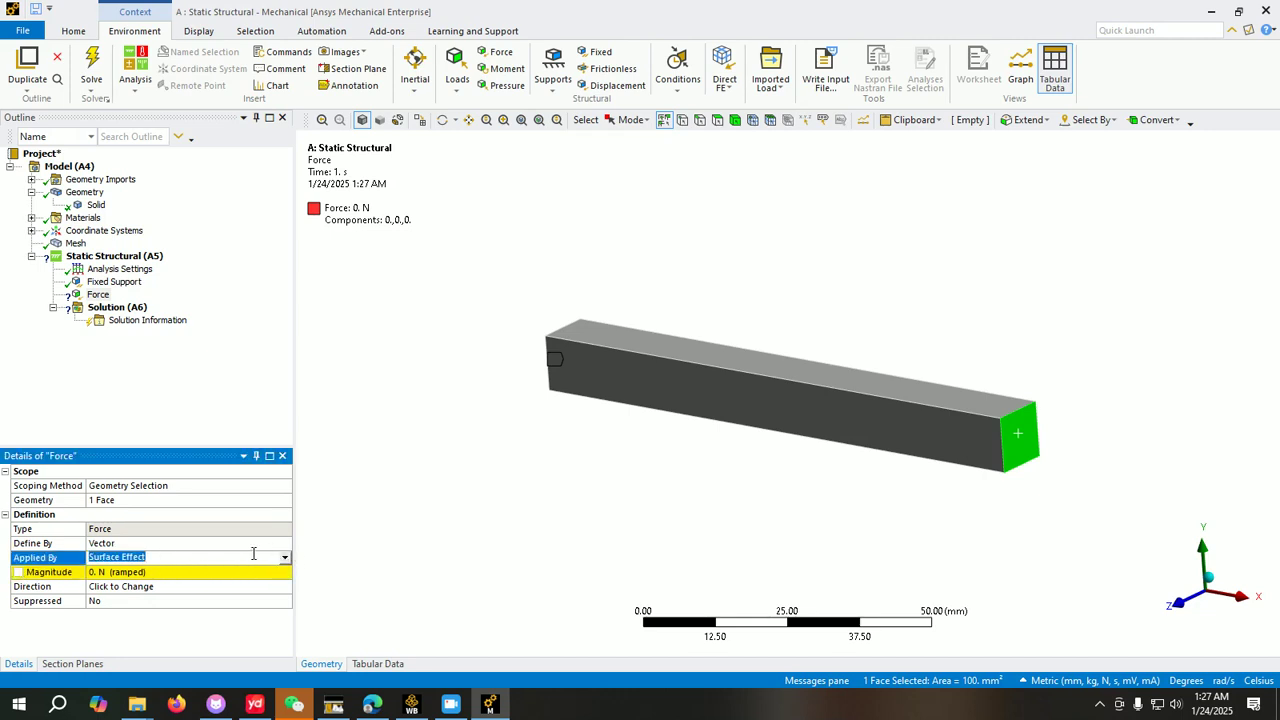
pyautogui.click(286, 558)
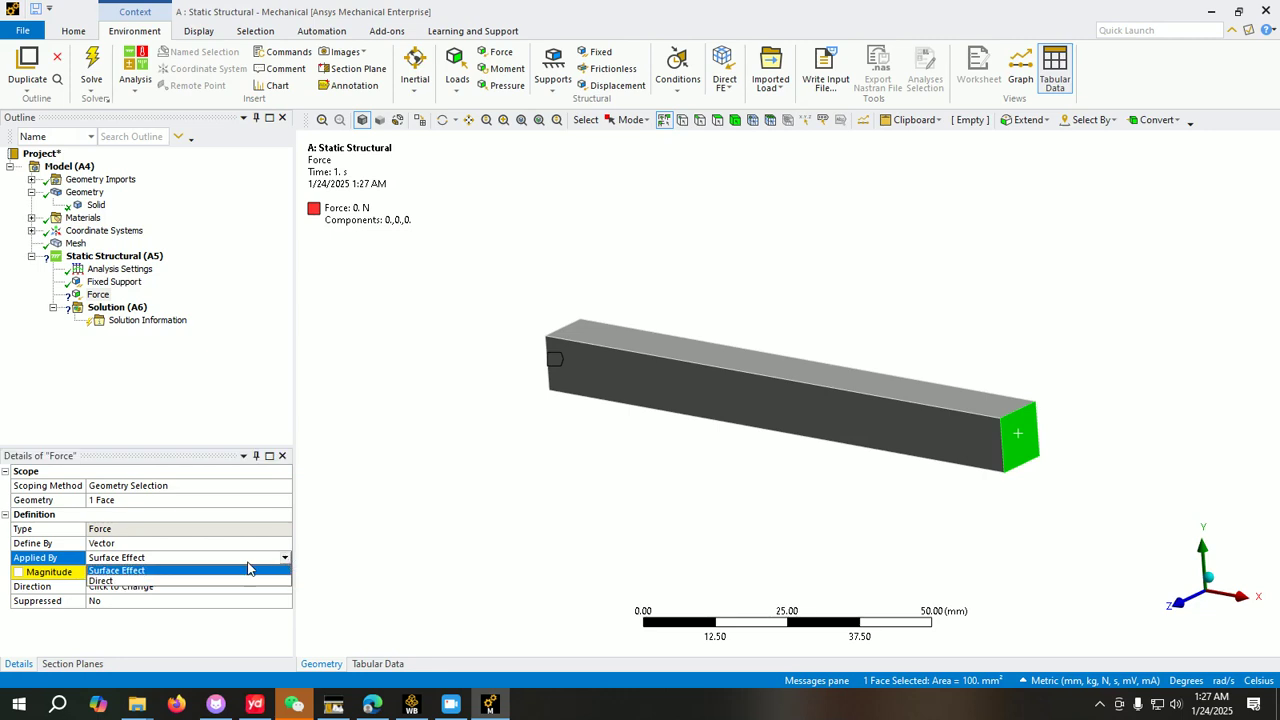
pyautogui.click(222, 545)
pyautogui.click(286, 544)
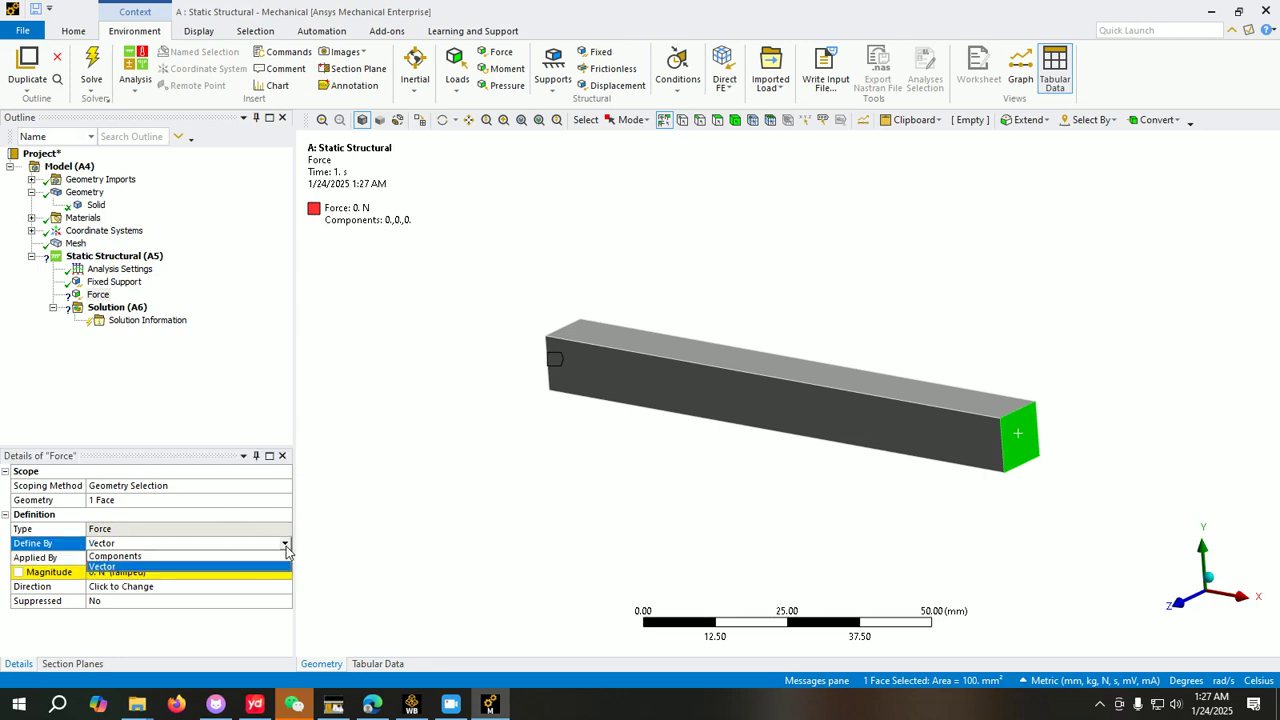
pyautogui.click(196, 557)
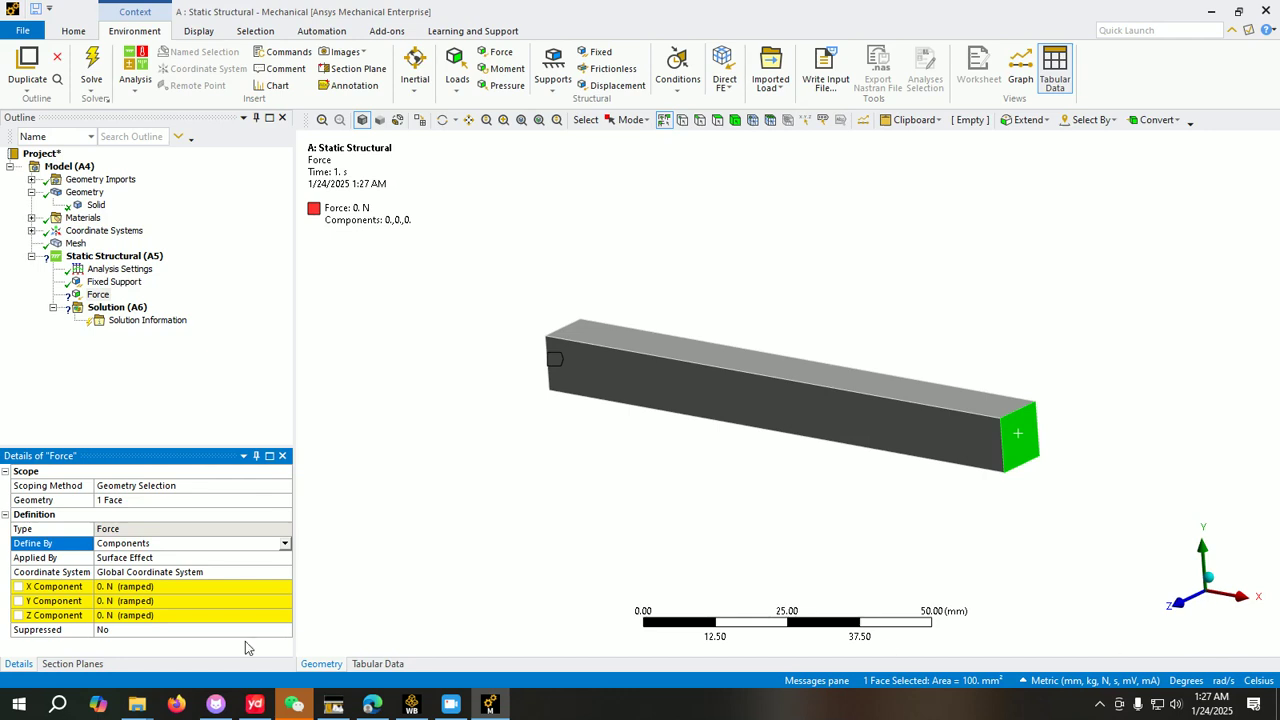
# Step: Set the force's Y component to -10000 N
pyautogui.click(148, 601)
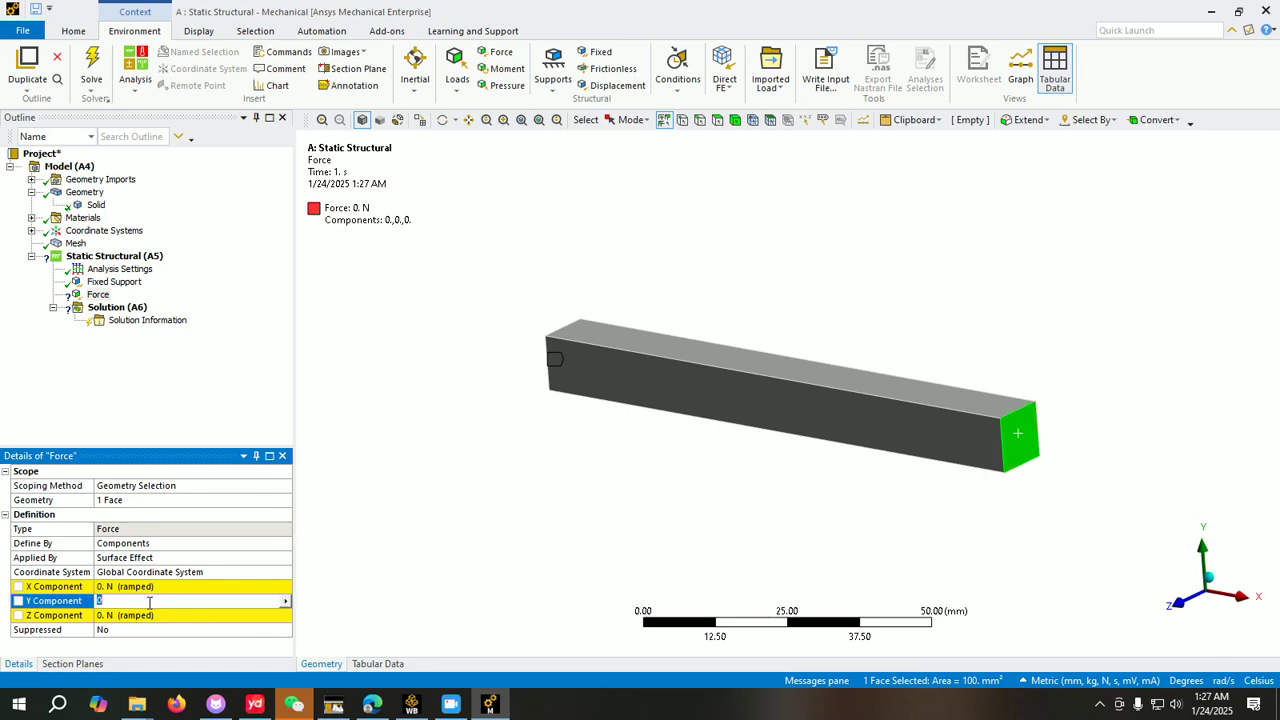
pyautogui.write('-10000')
pyautogui.click(417, 436)
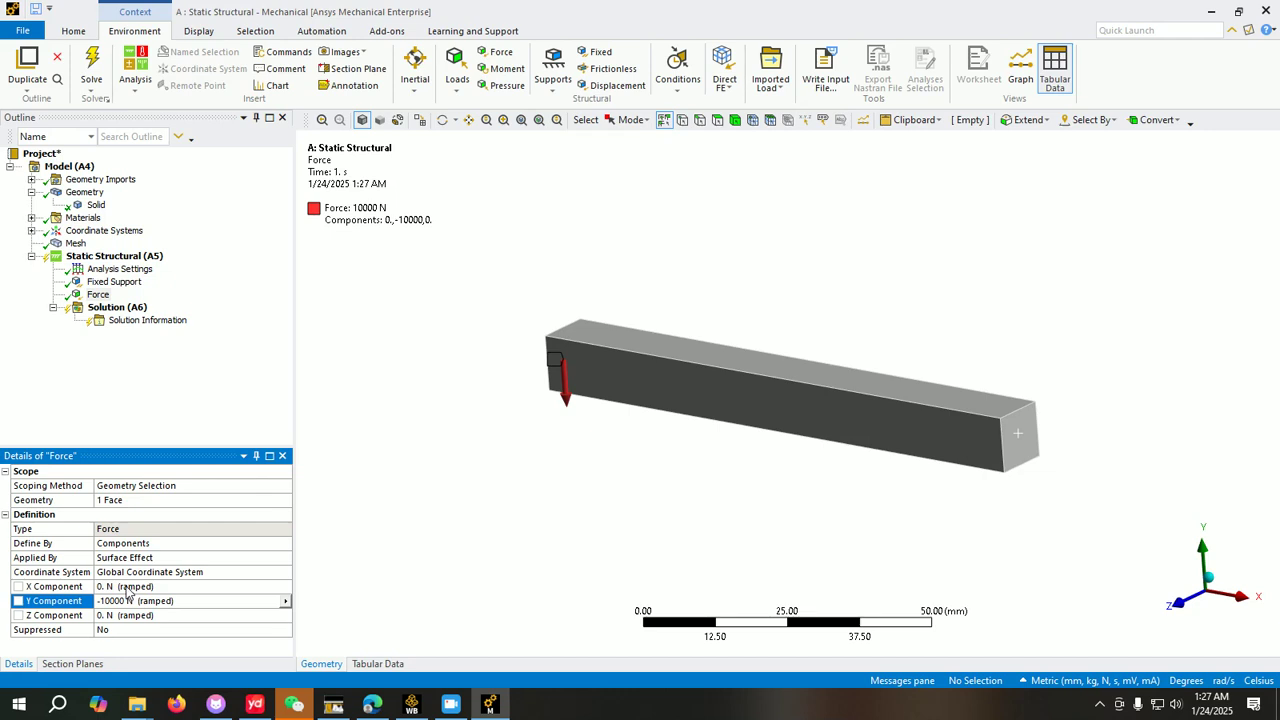
# Step: Reassign the force's geometry to the beam's free end face, opposite the fixed support
pyautogui.click(121, 502)
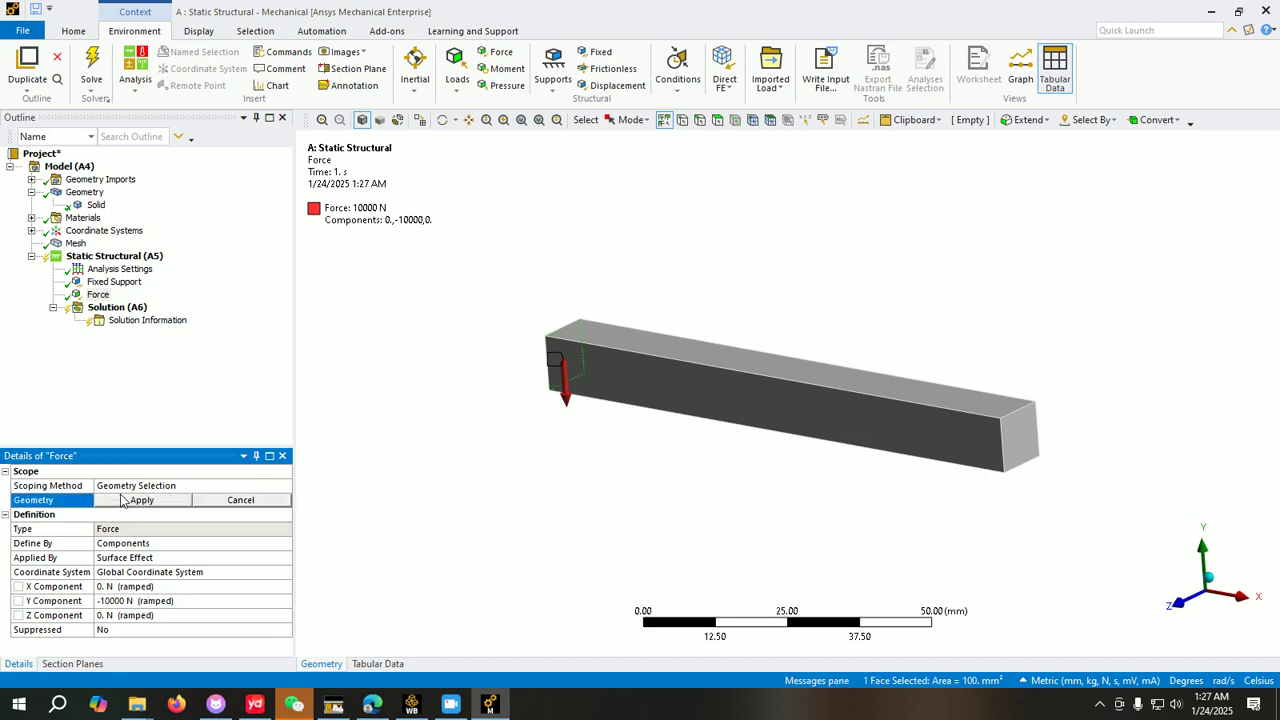
pyautogui.moveTo(580, 491); pyautogui.dragTo(564, 470, button='middle')
pyautogui.click(988, 452)
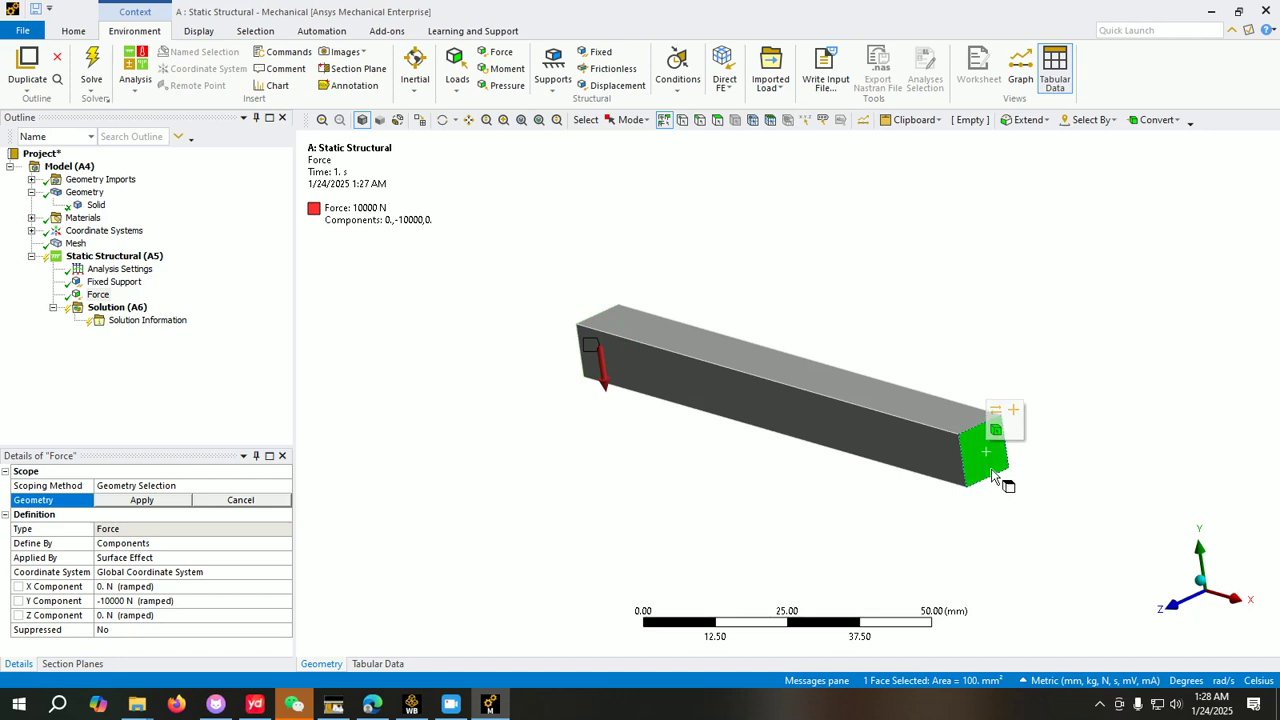
pyautogui.click(142, 502)
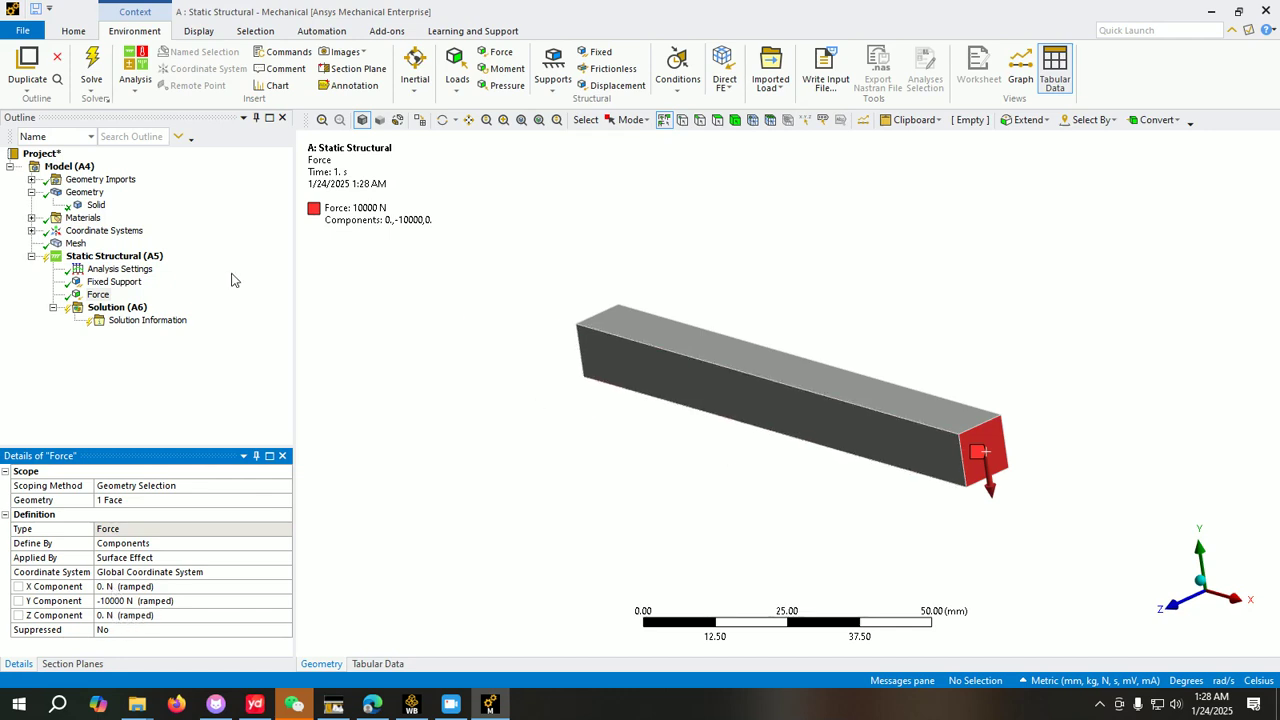
pyautogui.moveTo(492, 402); pyautogui.dragTo(571, 394, button='middle')
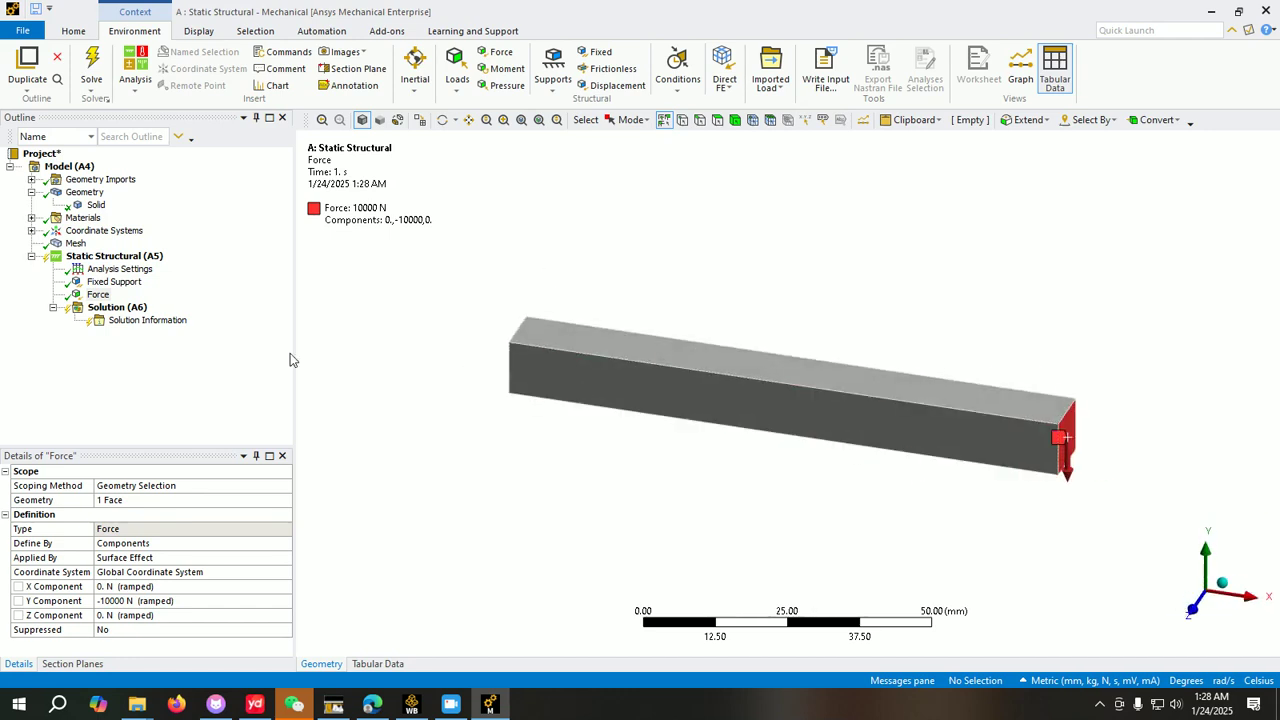
# Step: Add Total Deformation and Equivalent (von-Mises) strain results to the solution
pyautogui.rightClick(107, 313)
pyautogui.moveTo(208, 323)
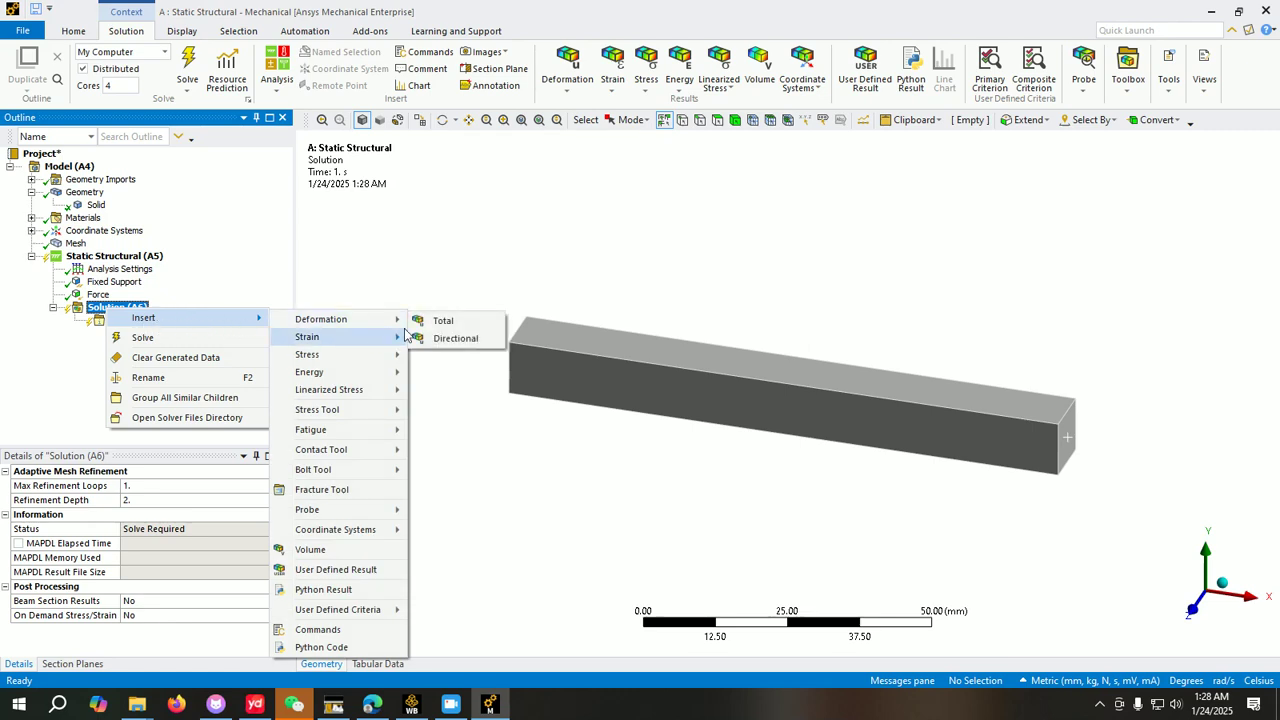
pyautogui.moveTo(389, 322)
pyautogui.click(443, 321)
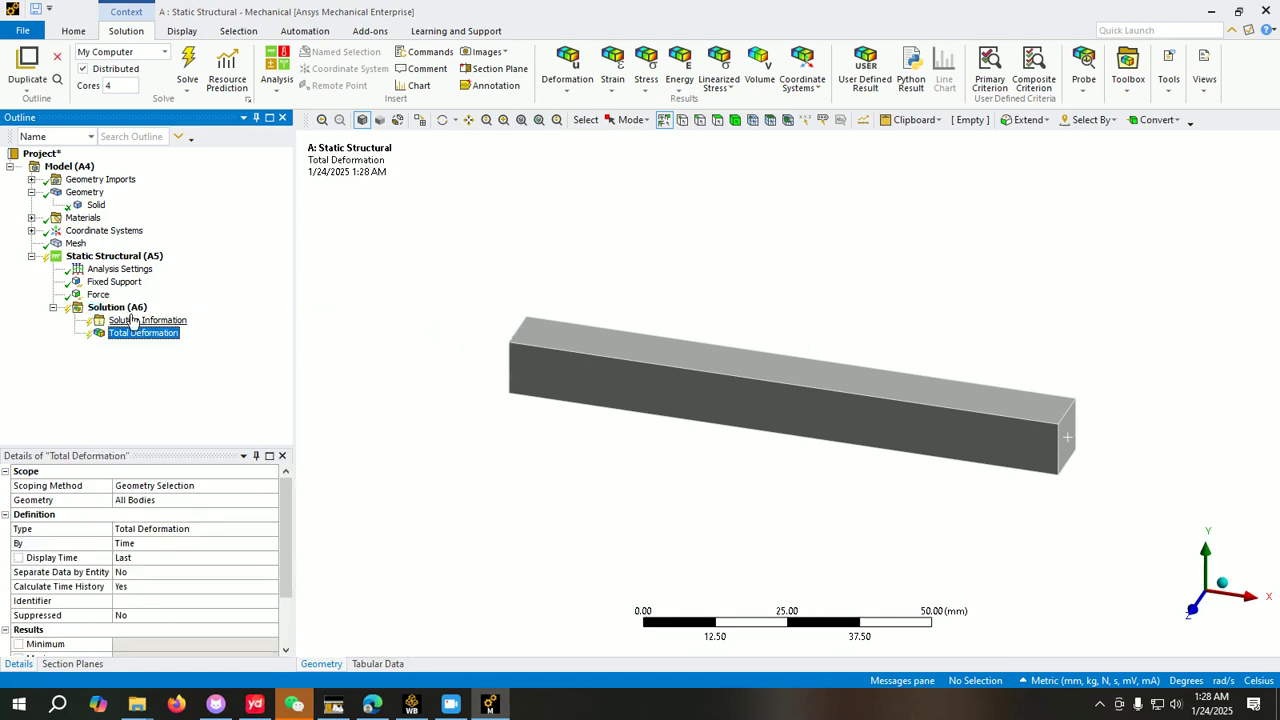
pyautogui.rightClick(112, 307)
pyautogui.moveTo(167, 317)
pyautogui.moveTo(332, 340)
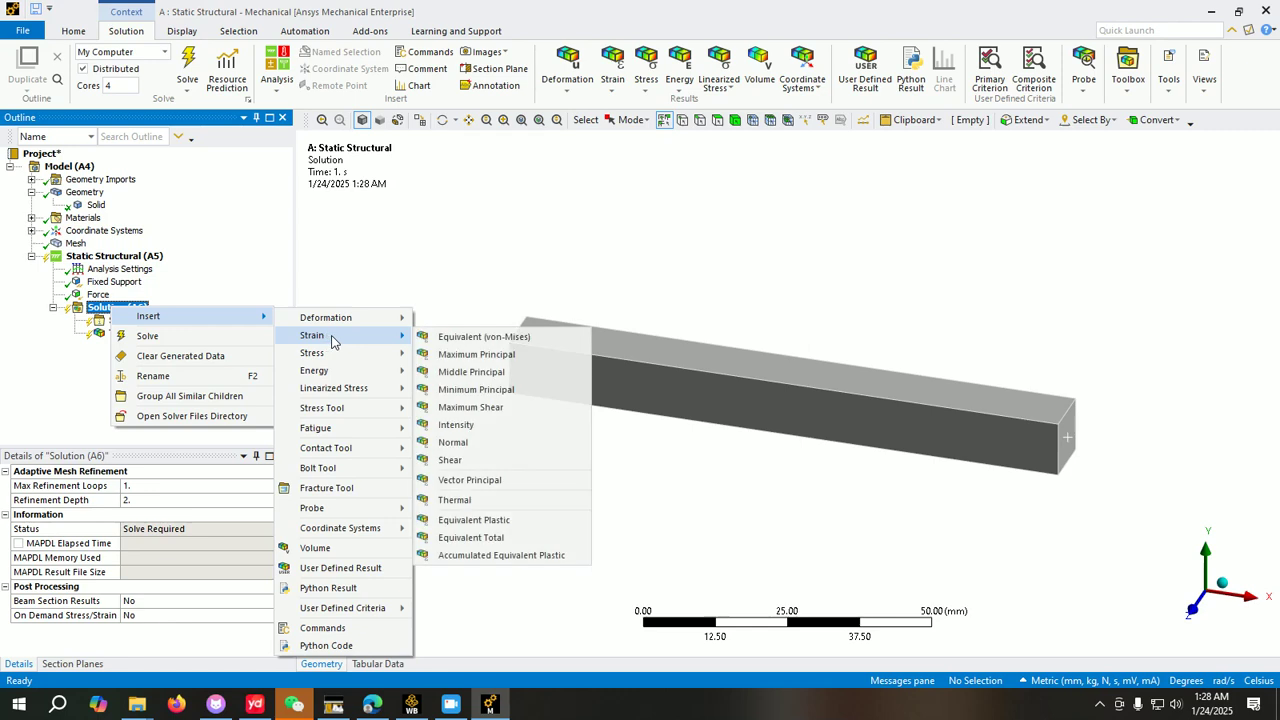
pyautogui.click(445, 340)
# Step: Add an Equivalent (von-Mises) stress result to the solution
pyautogui.rightClick(120, 307)
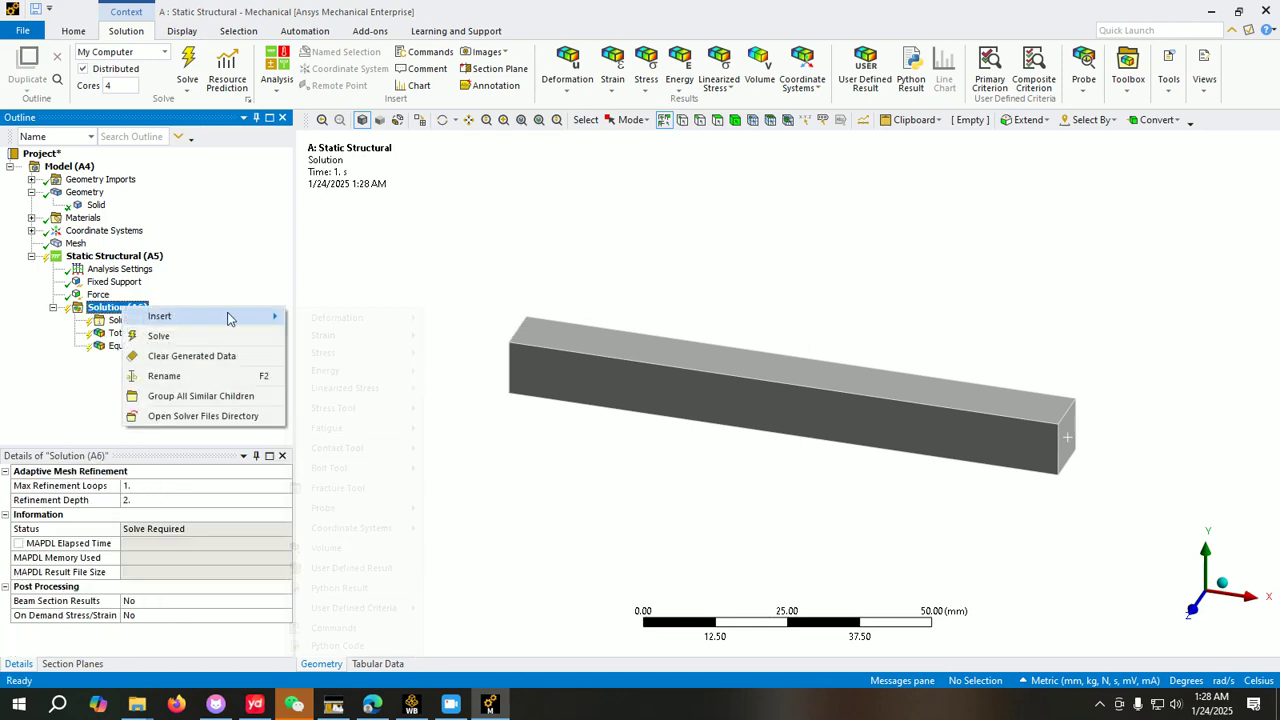
pyautogui.moveTo(230, 317)
pyautogui.moveTo(332, 358)
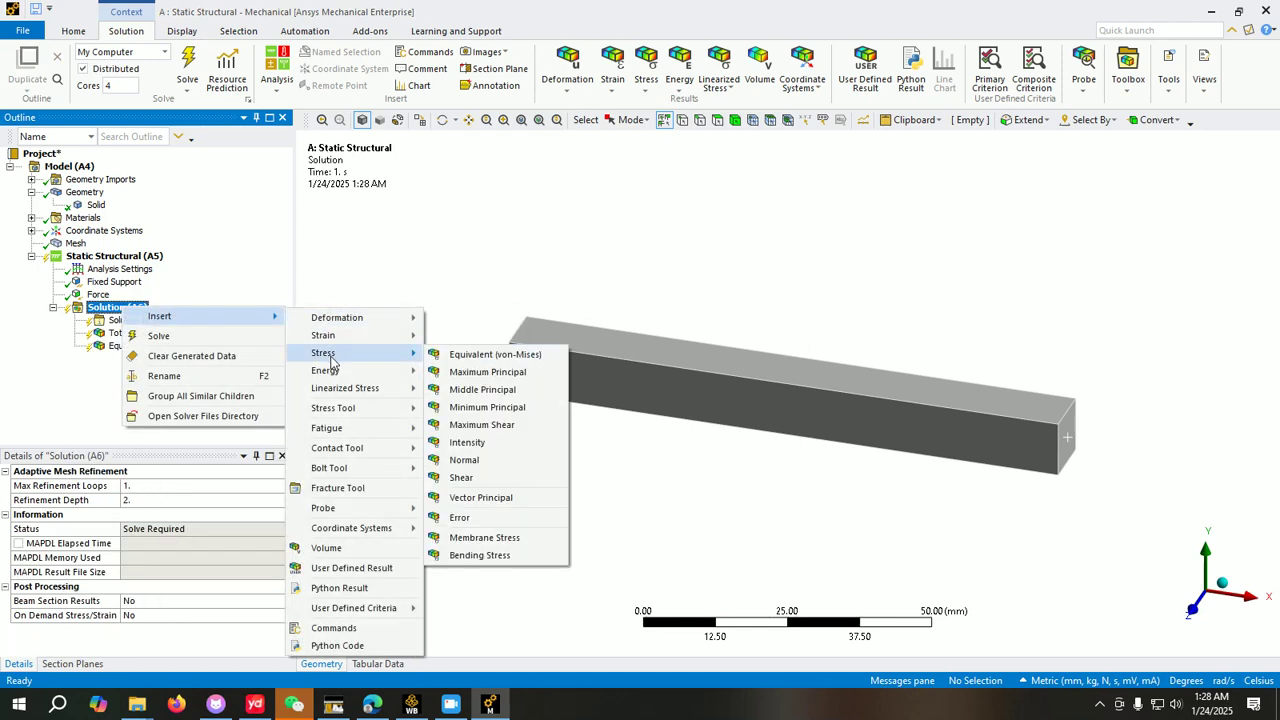
pyautogui.click(472, 358)
# Step: Add a Max Equivalent Stress tool to the solution and expand it to reveal its safety factor
pyautogui.rightClick(128, 305)
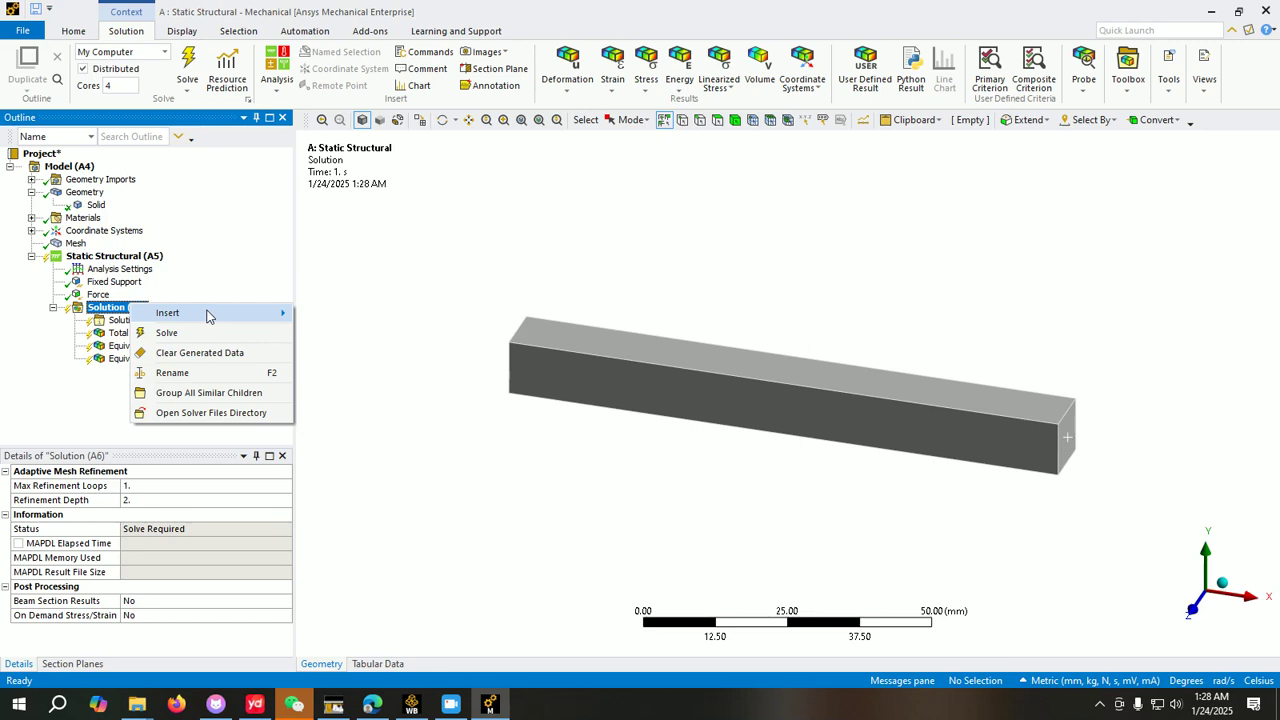
pyautogui.moveTo(220, 313)
pyautogui.moveTo(355, 428)
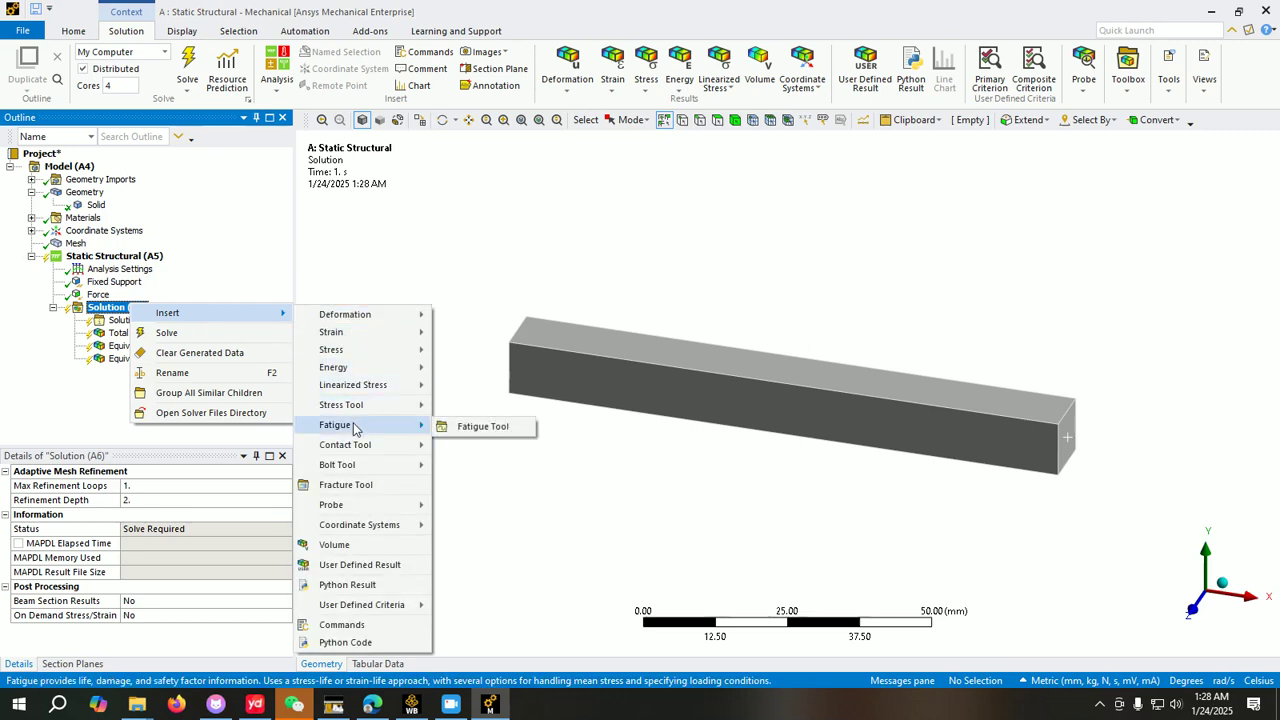
pyautogui.moveTo(360, 452)
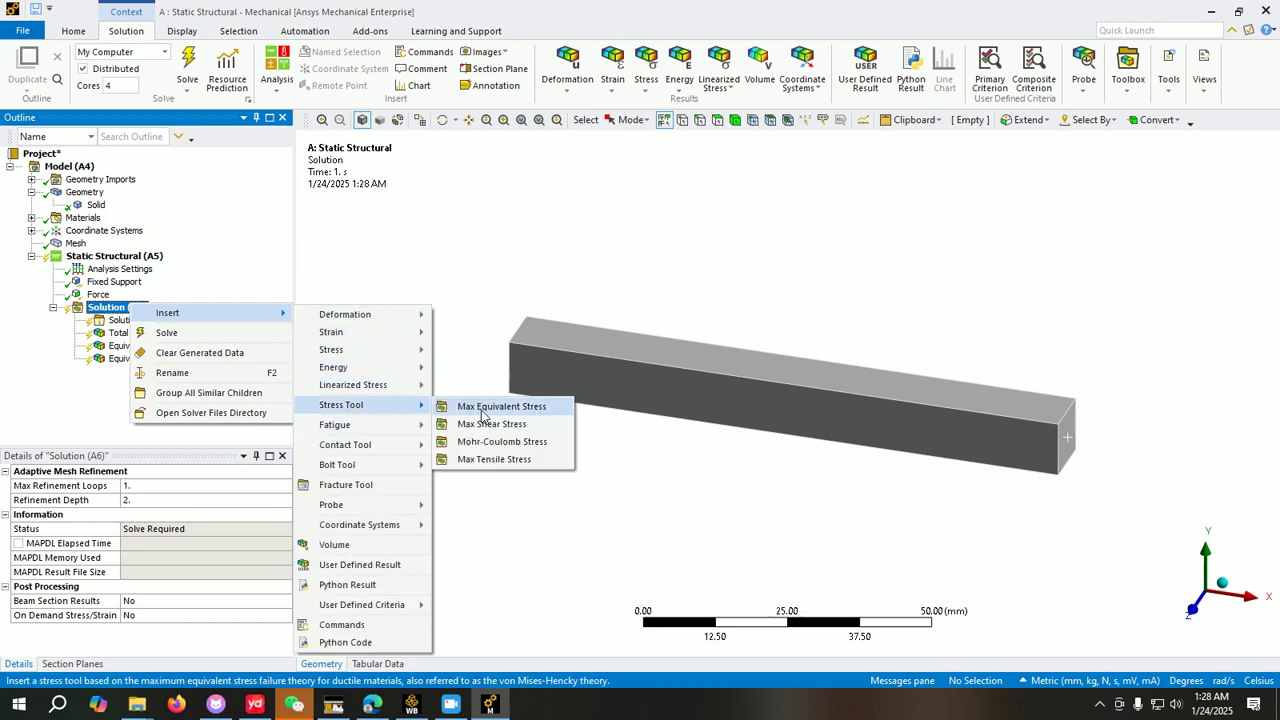
pyautogui.click(475, 410)
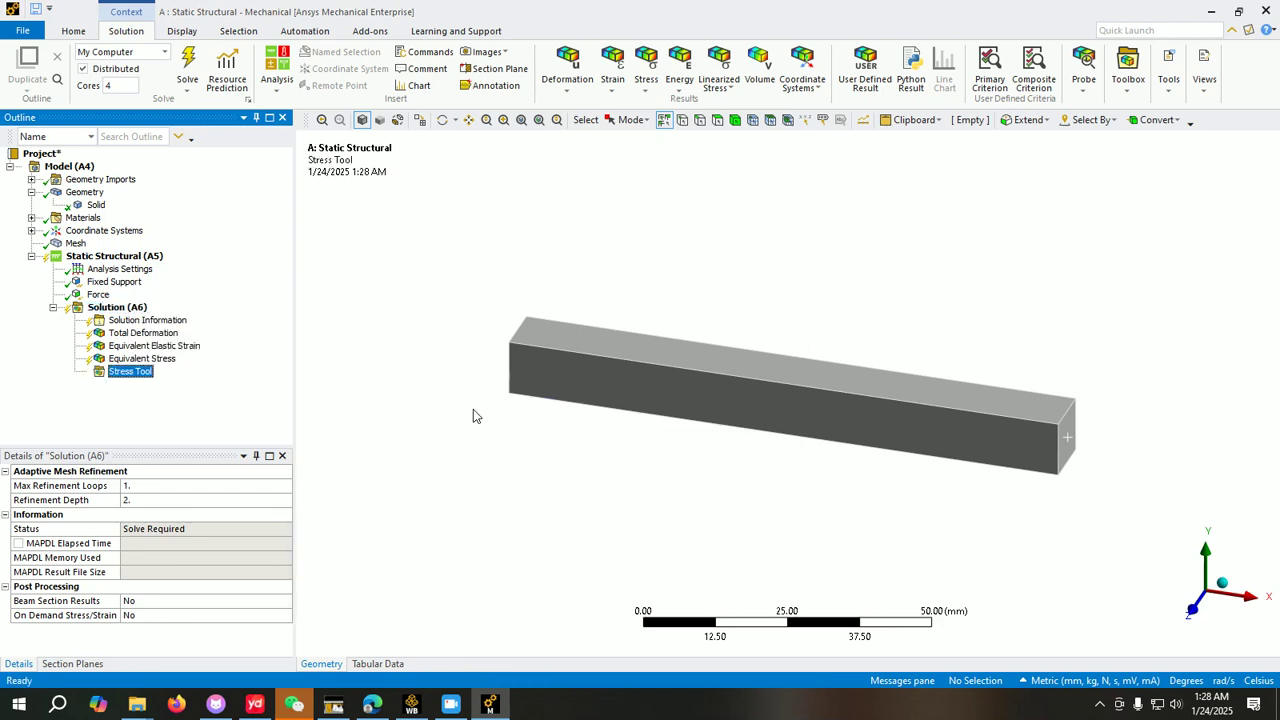
pyautogui.click(74, 373)
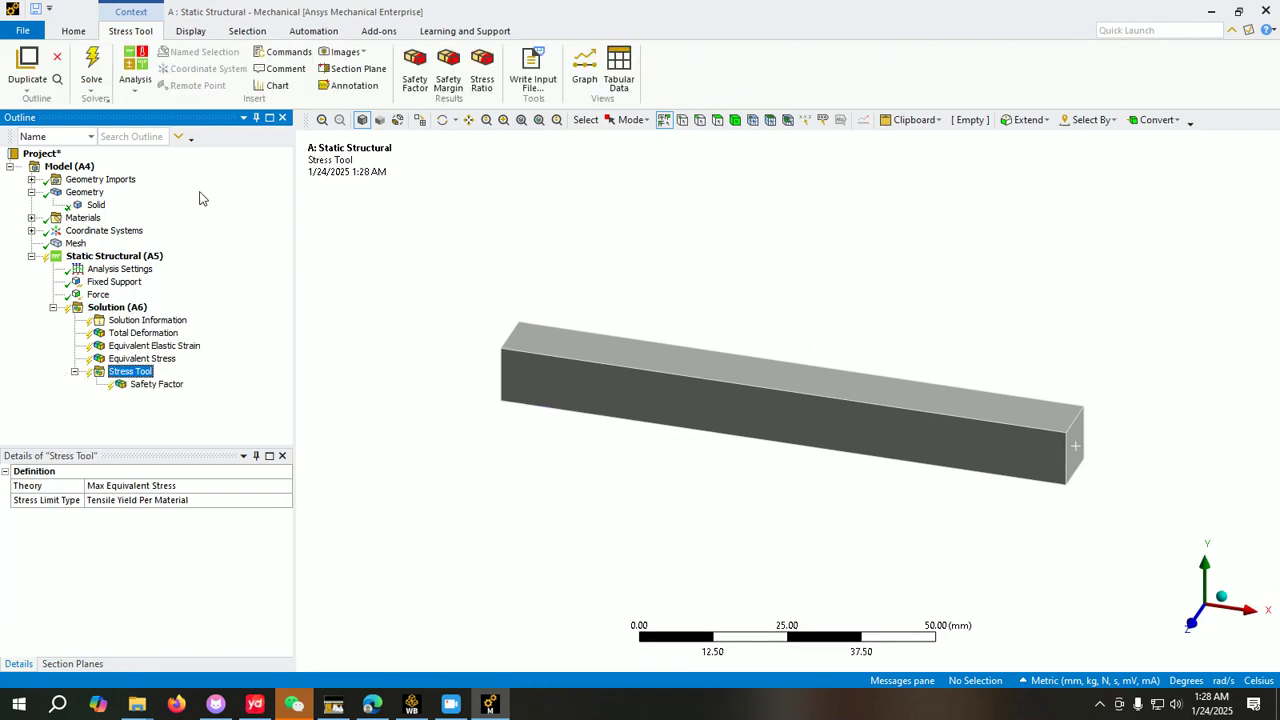
# Step: Solve the static structural analysis and inspect the Total Deformation contours along the beam
pyautogui.click(91, 72)
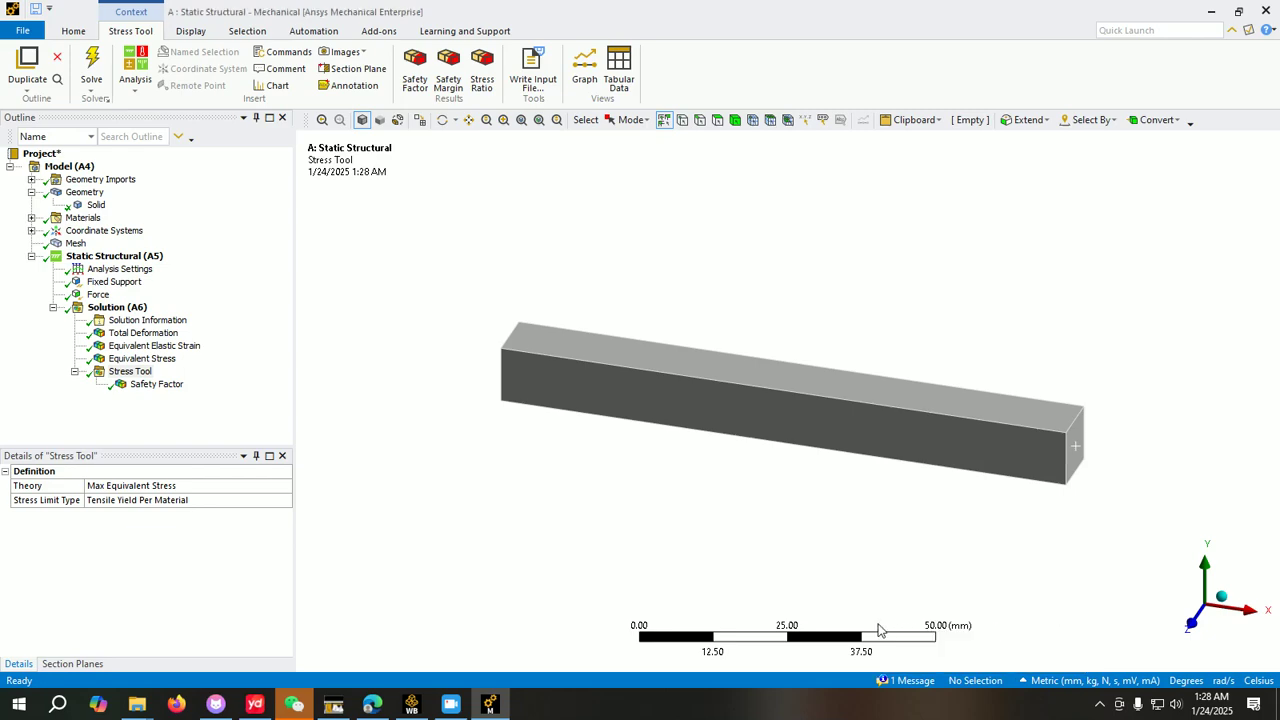
pyautogui.click(140, 333)
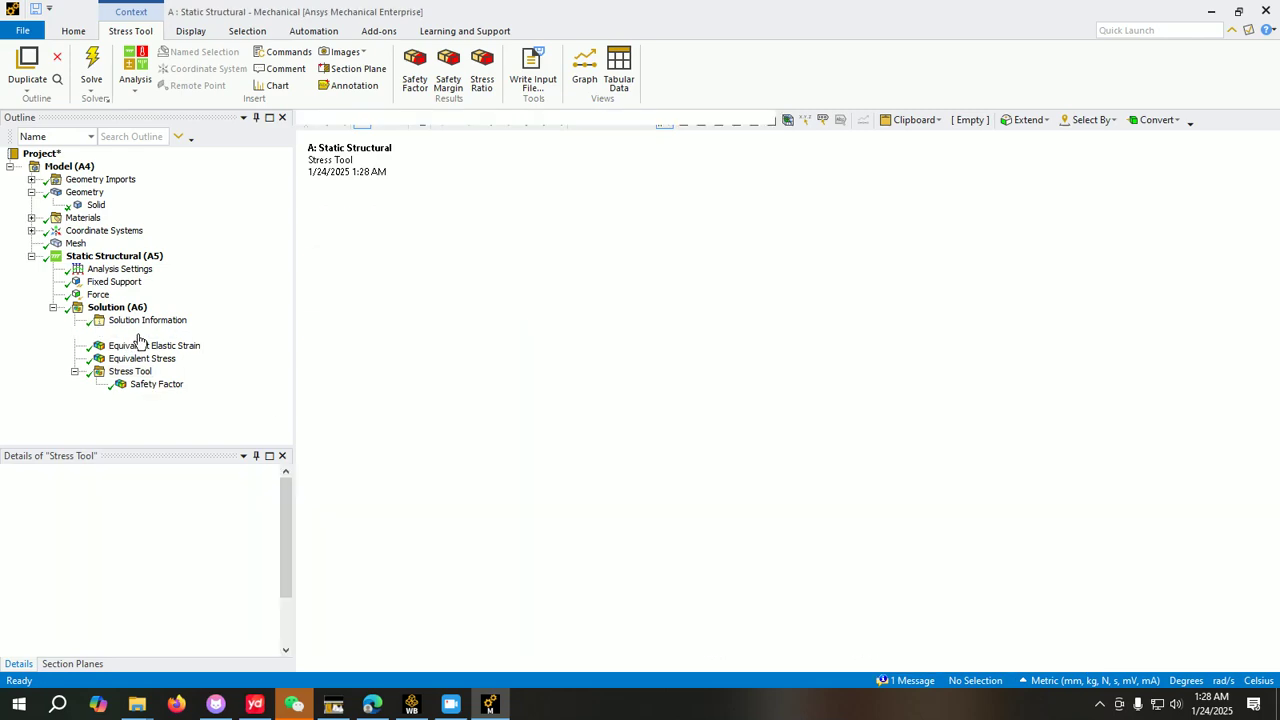
pyautogui.scroll(2, 731, 397)
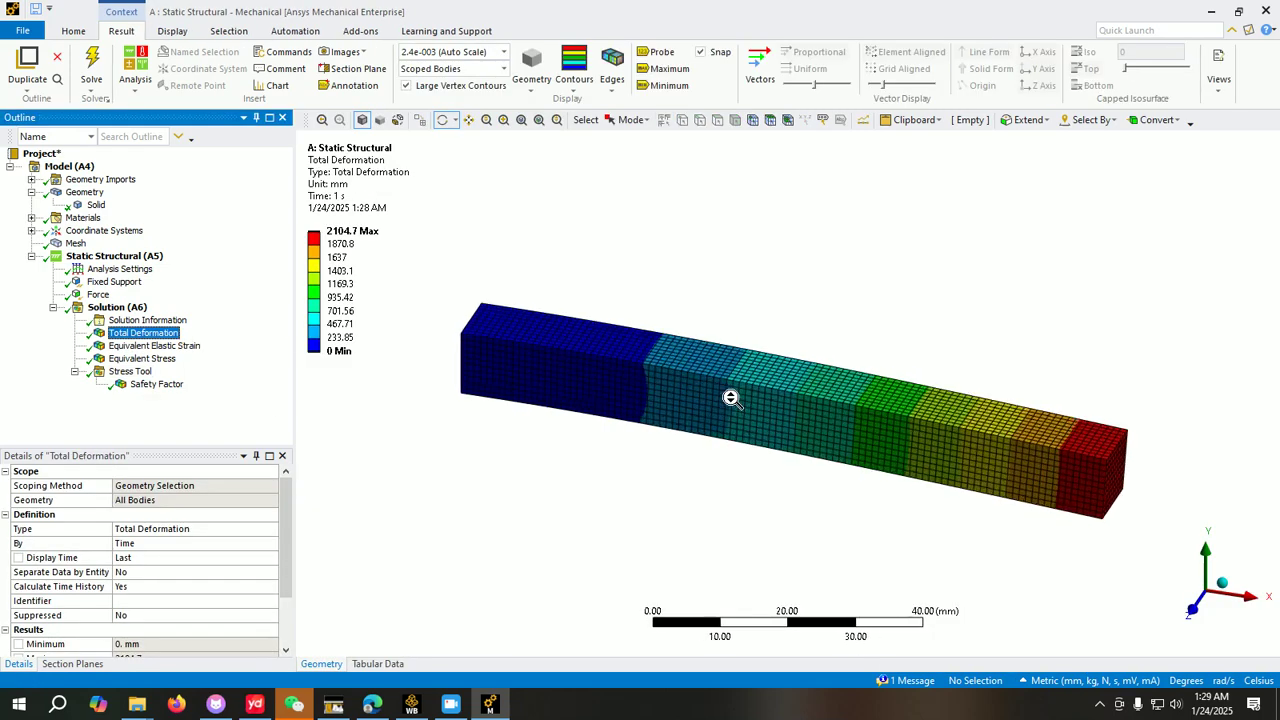
pyautogui.moveTo(723, 431); pyautogui.dragTo(1074, 458, button='middle')
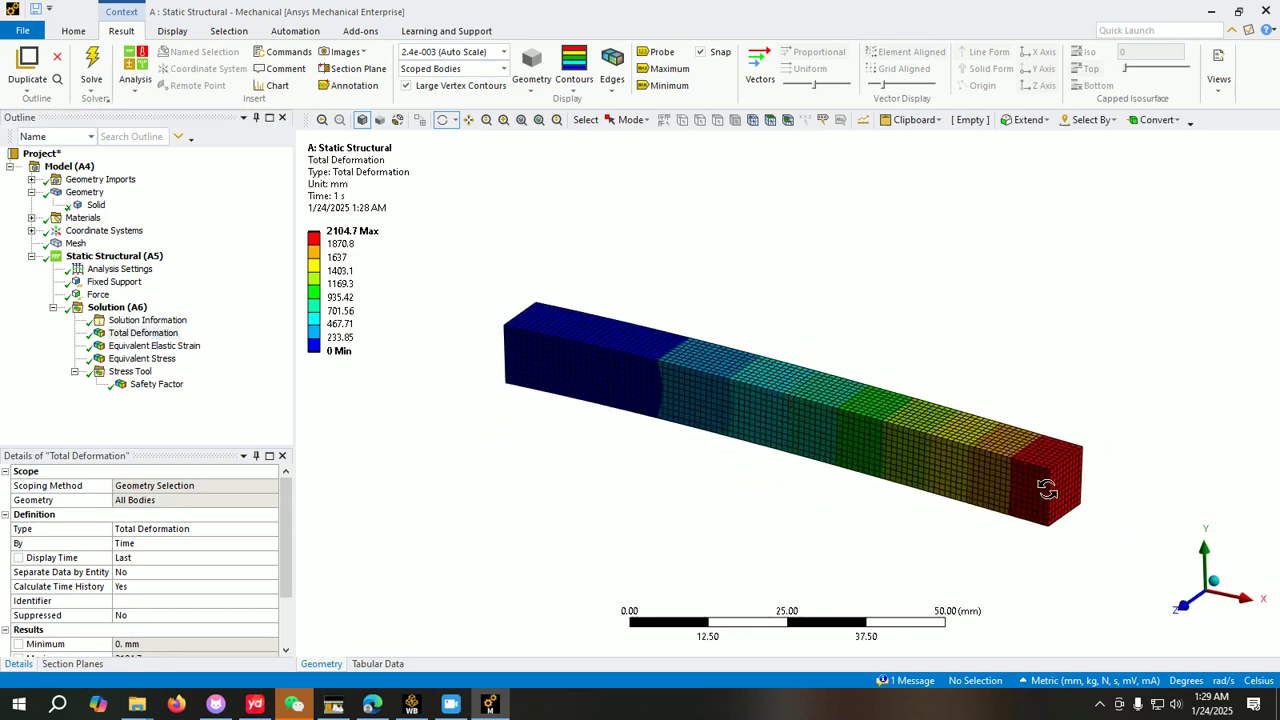
pyautogui.click(338, 245)
# Step: Set the Total Deformation display scale to 1.0 (True Scale) and inspect the deformed shape
pyautogui.click(504, 52)
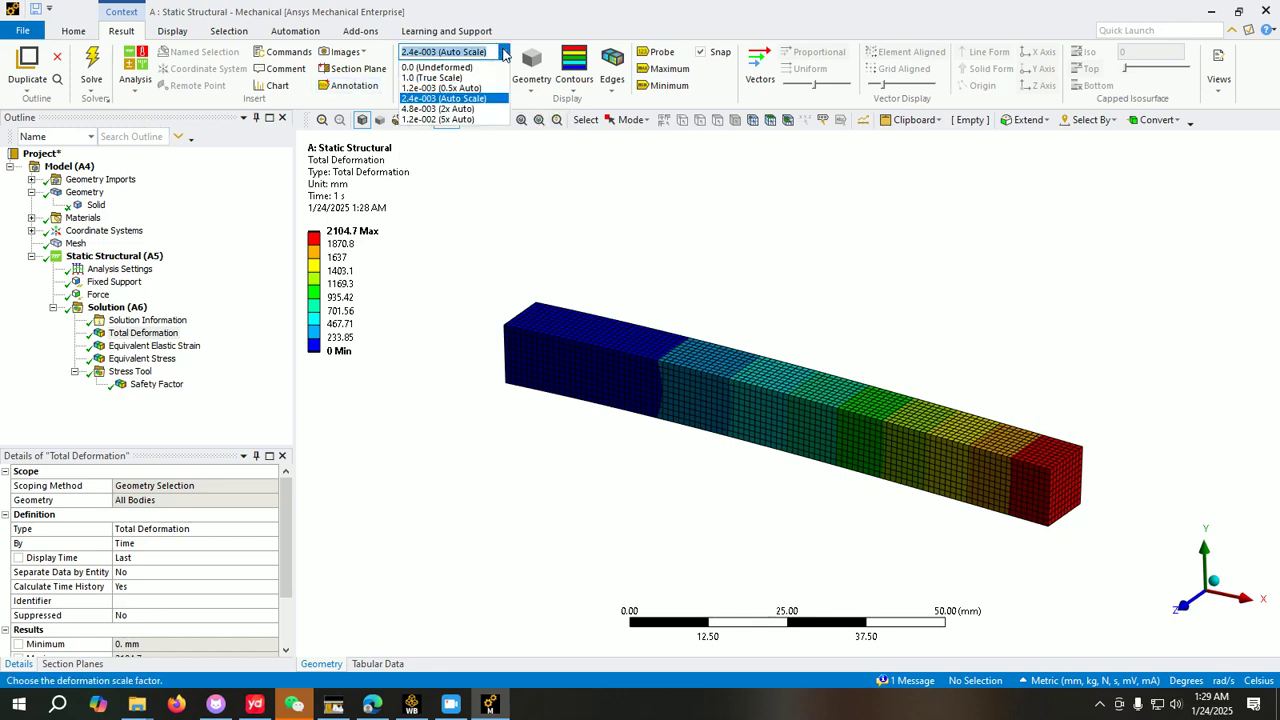
pyautogui.click(458, 80)
pyautogui.scroll(-3, 554, 366)
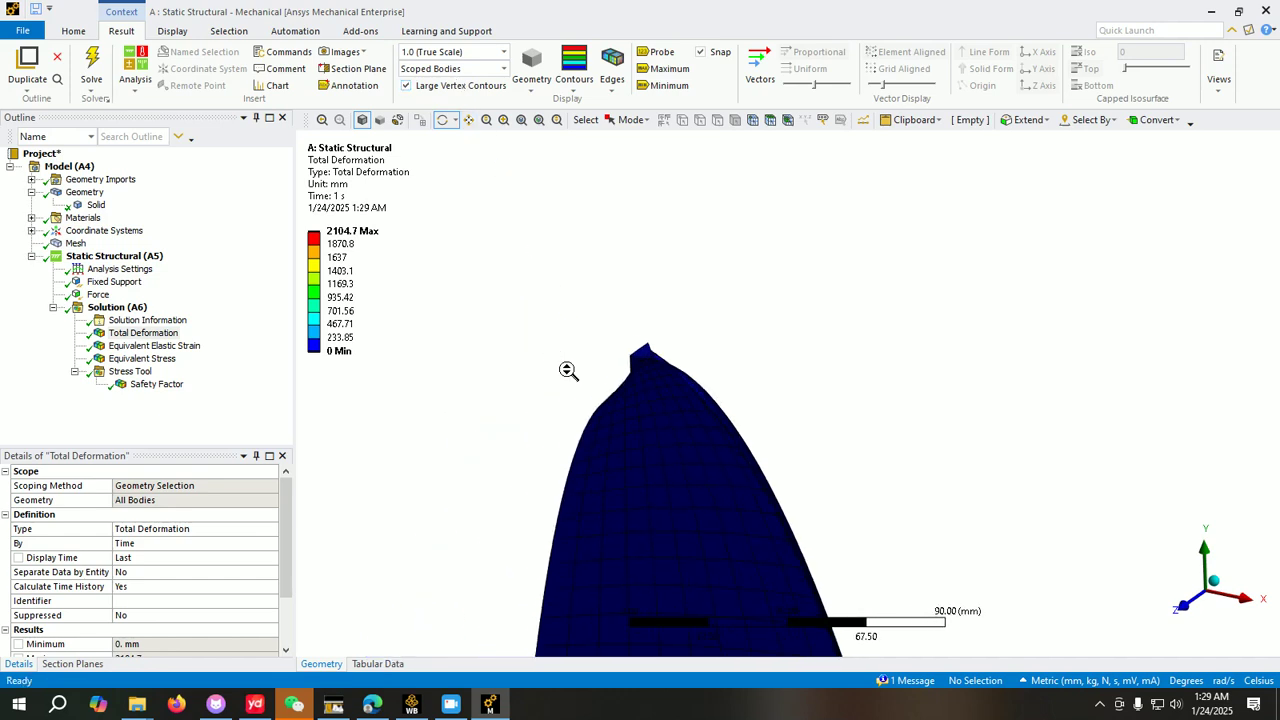
pyautogui.scroll(2, 586, 394)
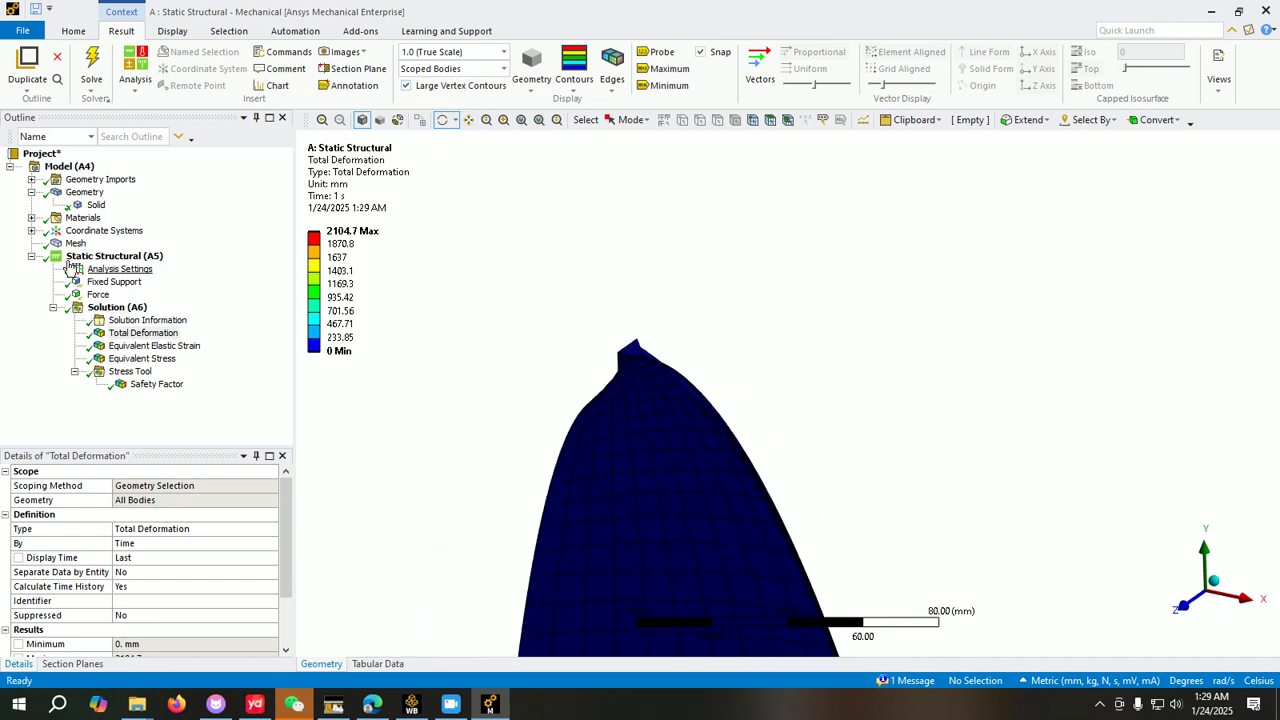
# Step: Set the force's Y component to -100 N and solve the analysis again
pyautogui.click(98, 294)
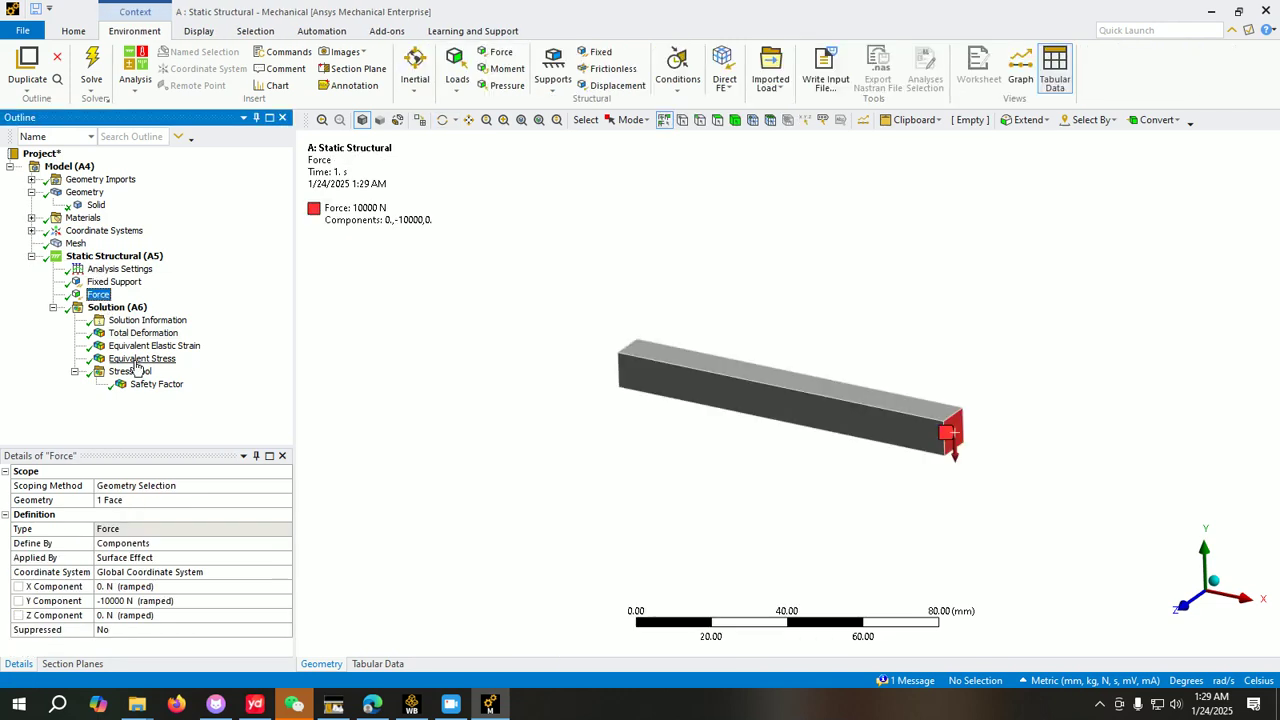
pyautogui.click(133, 601)
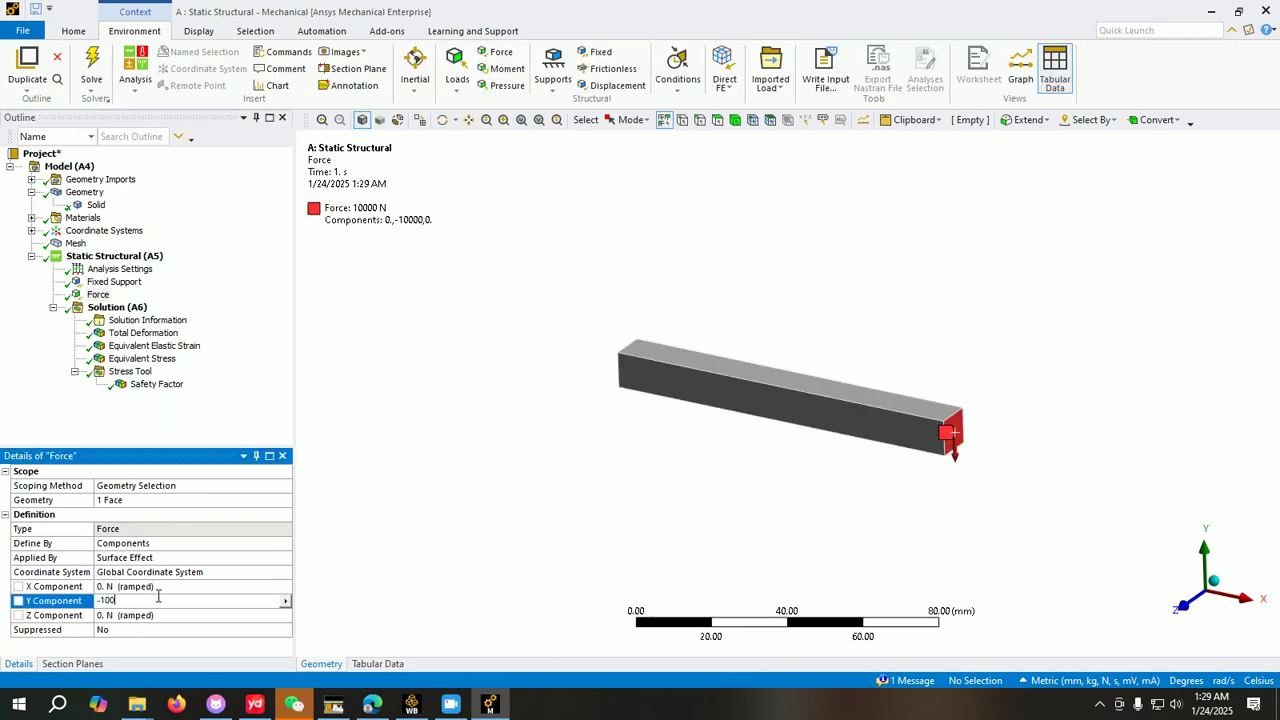
pyautogui.press('Return')
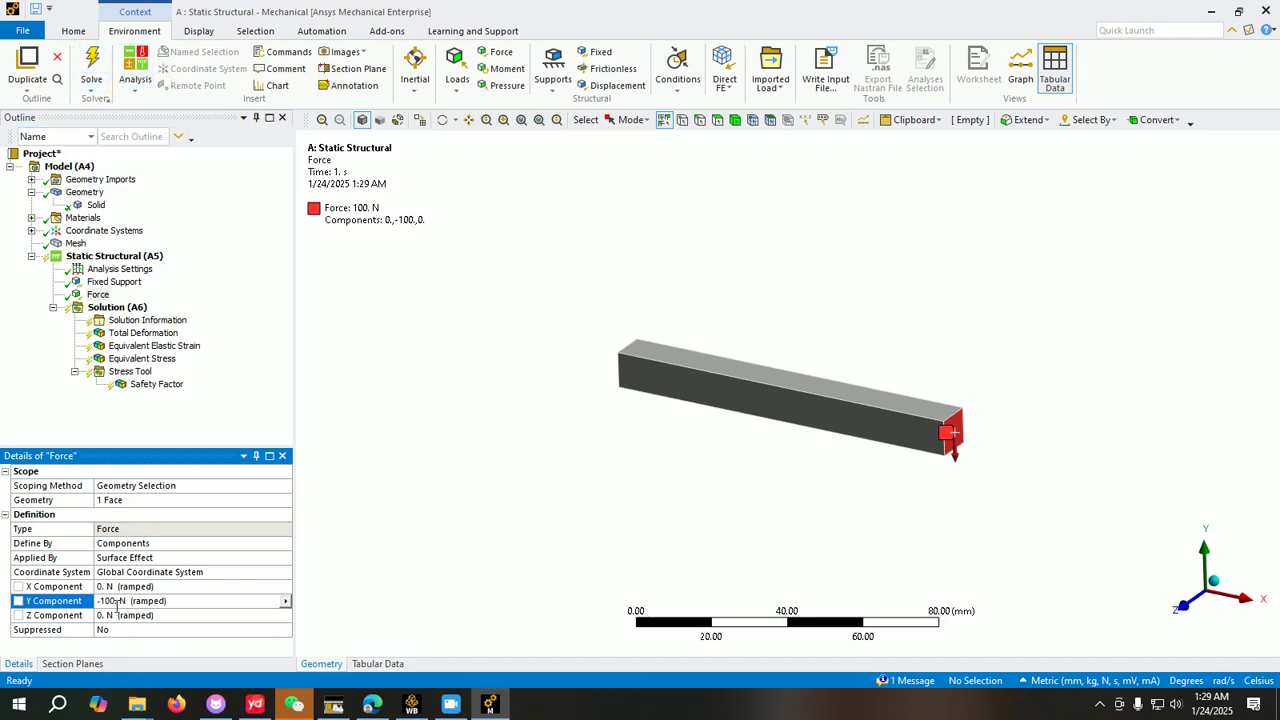
pyautogui.press('F5')
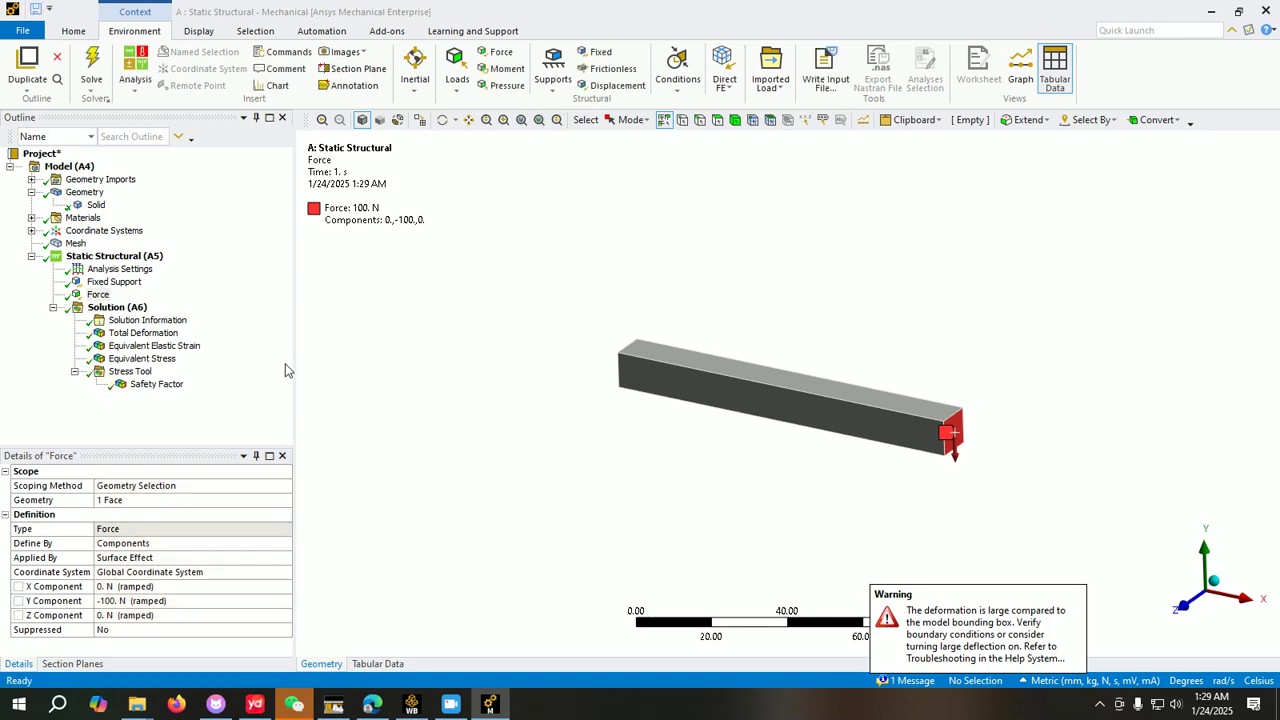
# Step: Review the recalculated Total Deformation and Equivalent Elastic Strain results on the beam from different angles
pyautogui.click(143, 333)
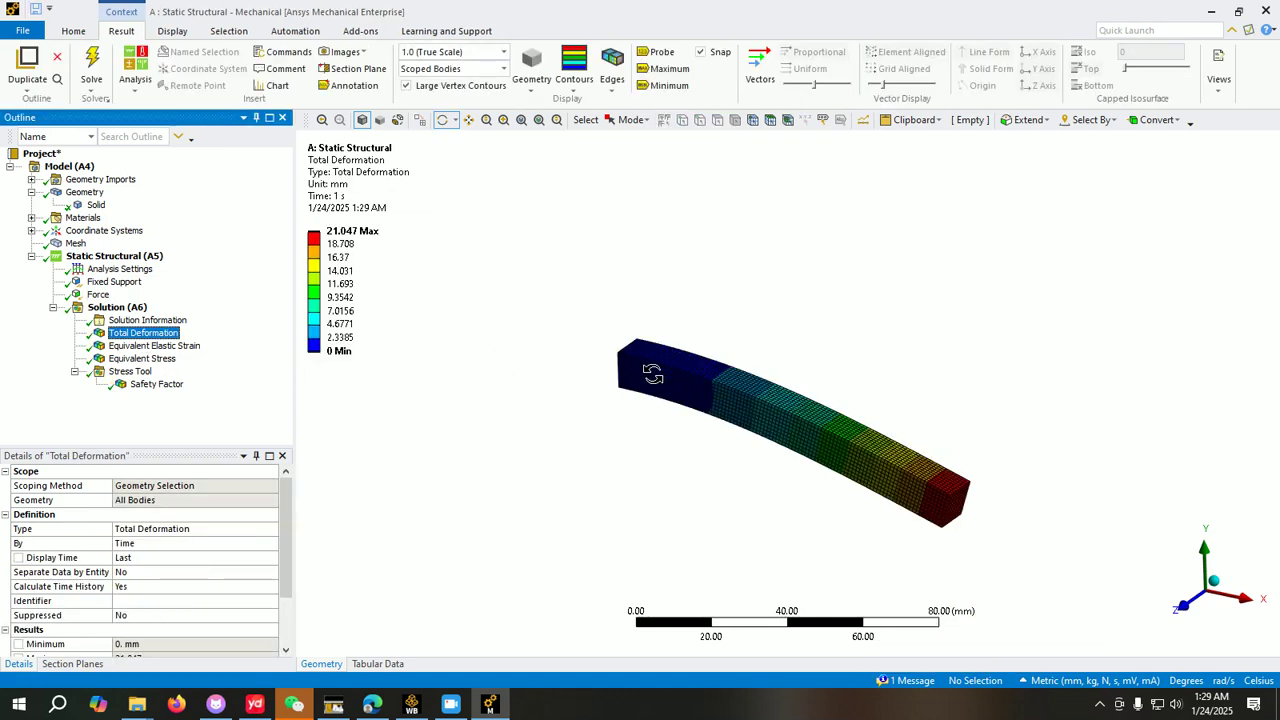
pyautogui.moveTo(737, 512); pyautogui.dragTo(821, 513)
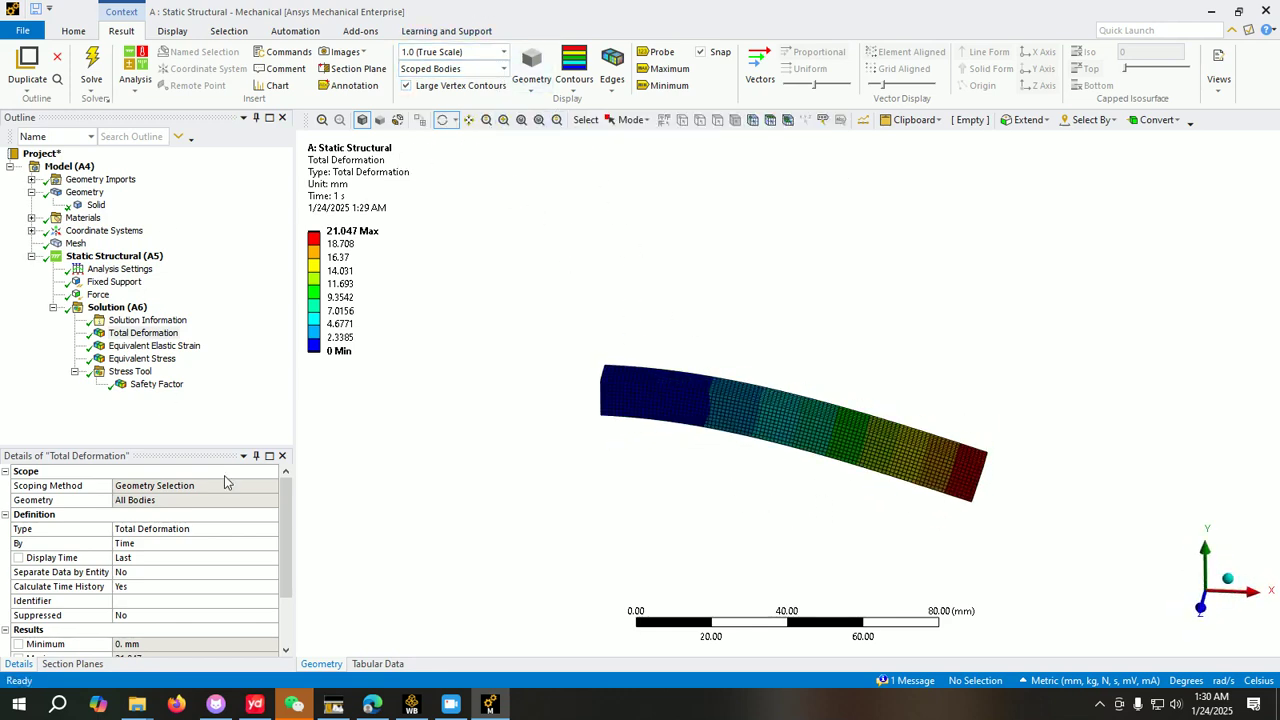
pyautogui.click(148, 345)
pyautogui.moveTo(584, 402); pyautogui.dragTo(709, 302)
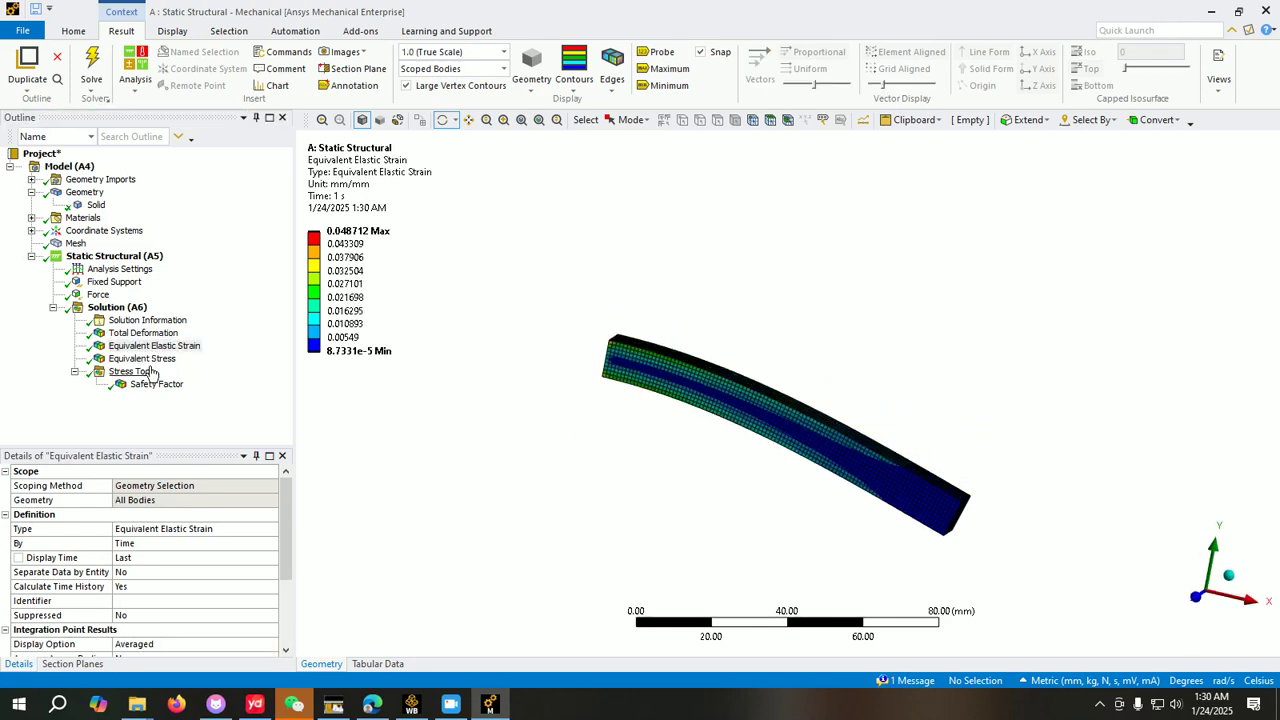
# Step: Examine the Equivalent Stress result and the stress tool's Safety Factor distribution along the beam
pyautogui.click(142, 358)
pyautogui.moveTo(604, 421); pyautogui.dragTo(580, 491)
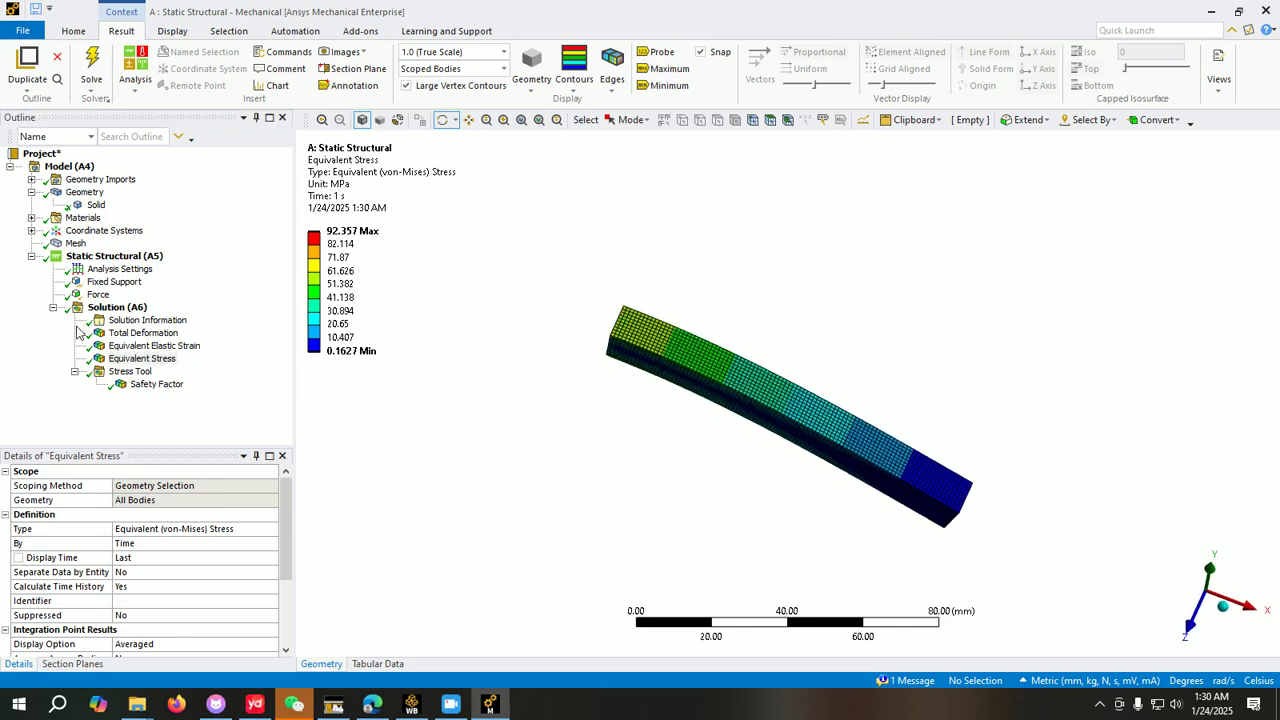
pyautogui.click(157, 385)
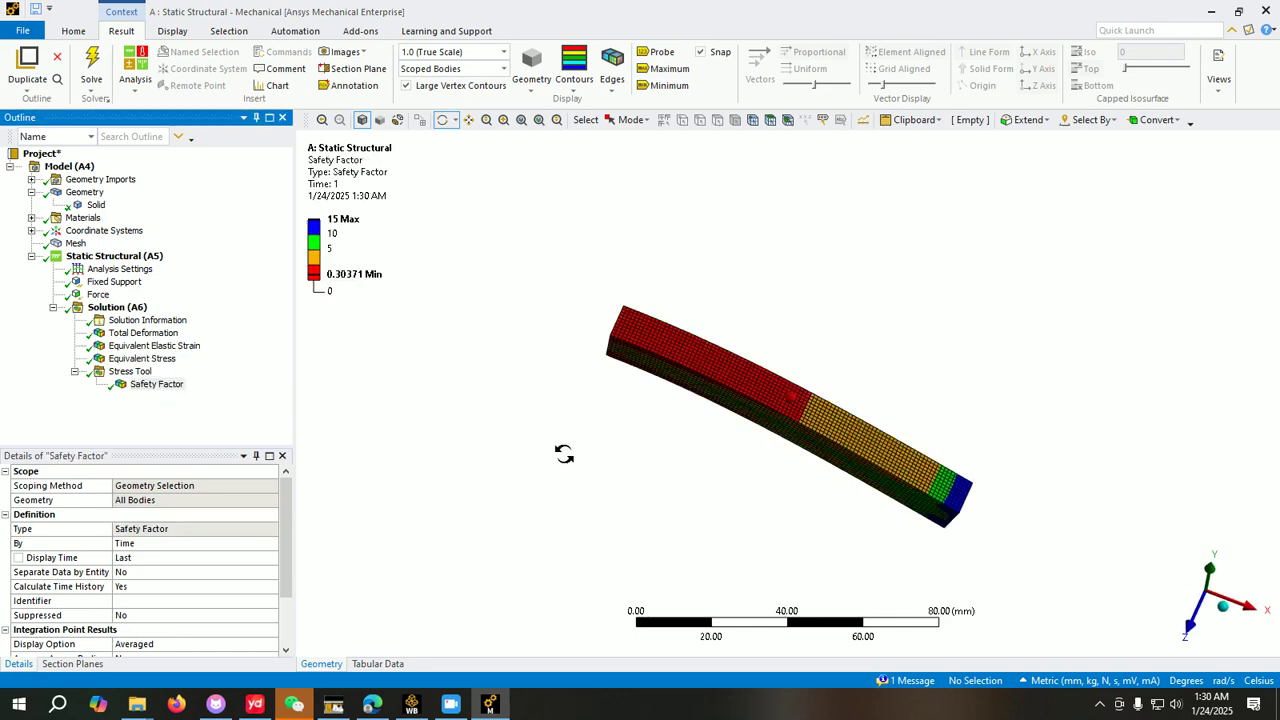
pyautogui.moveTo(563, 449); pyautogui.dragTo(638, 397)
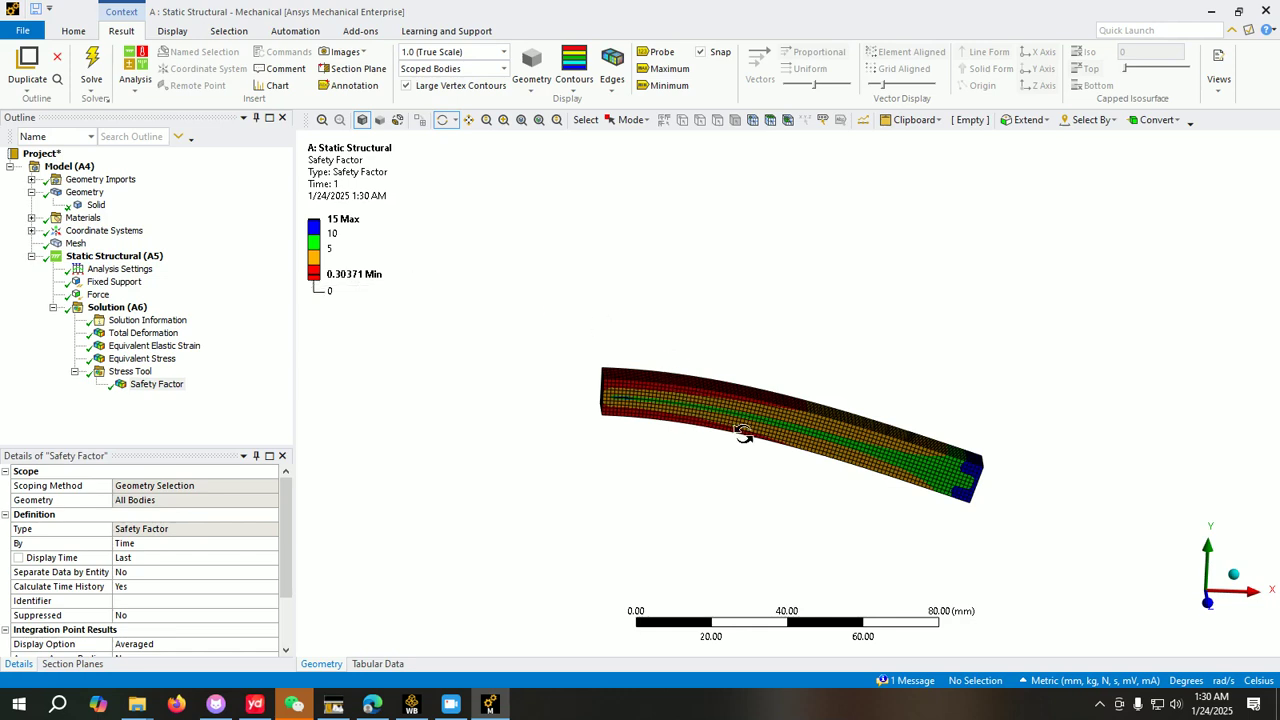
pyautogui.scroll(2, 665, 530)
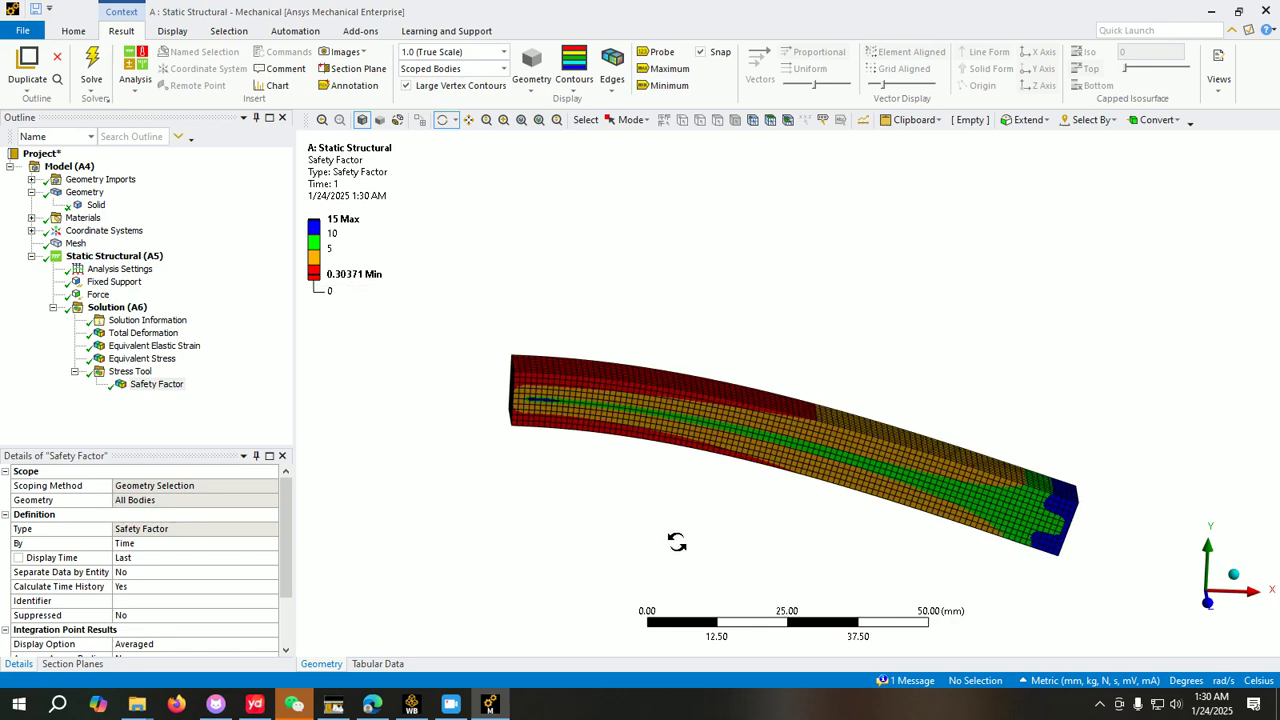
pyautogui.scroll(1, 690, 542)
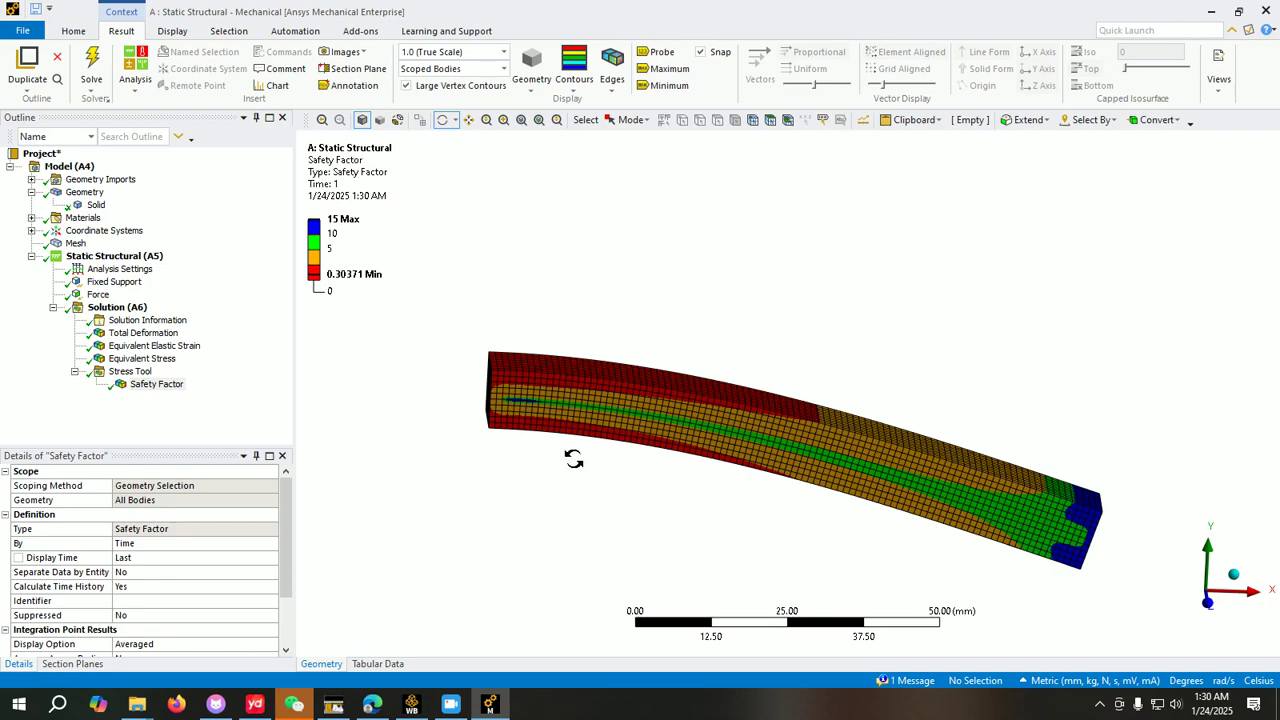
# Step: Display the Safety Factor result with Smooth Contours
pyautogui.moveTo(654, 423); pyautogui.dragTo(585, 432)
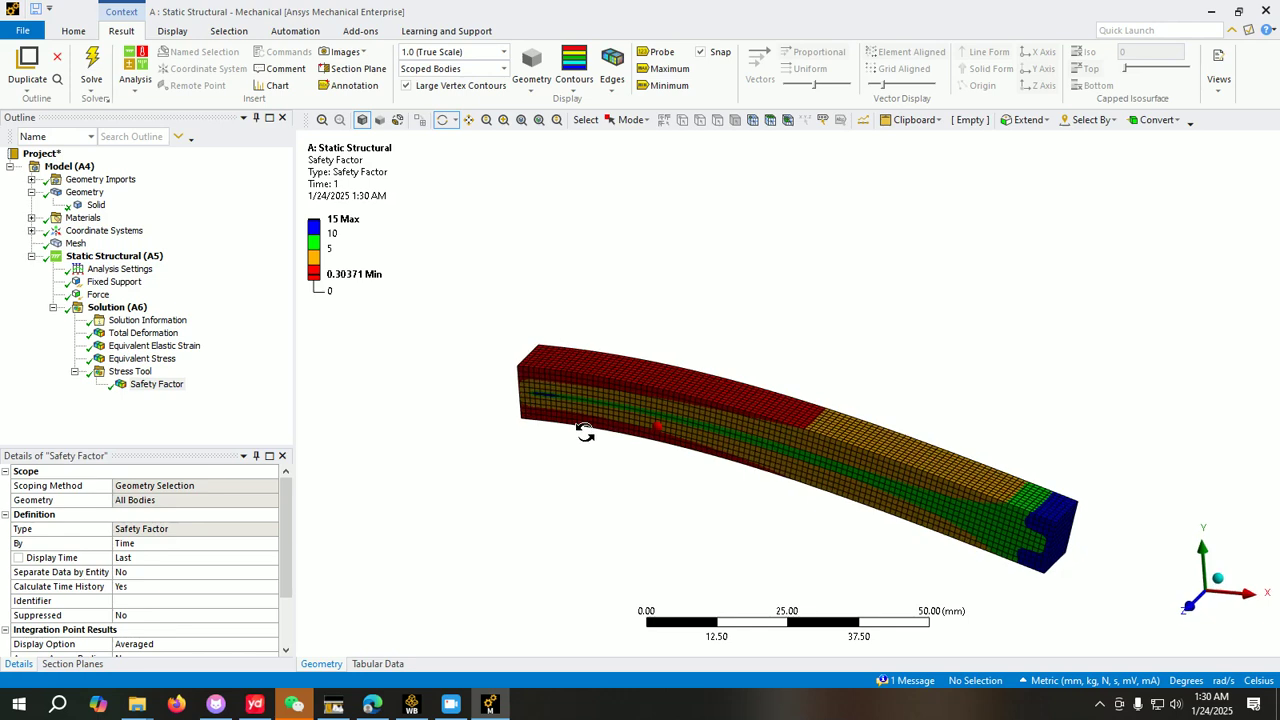
pyautogui.click(585, 86)
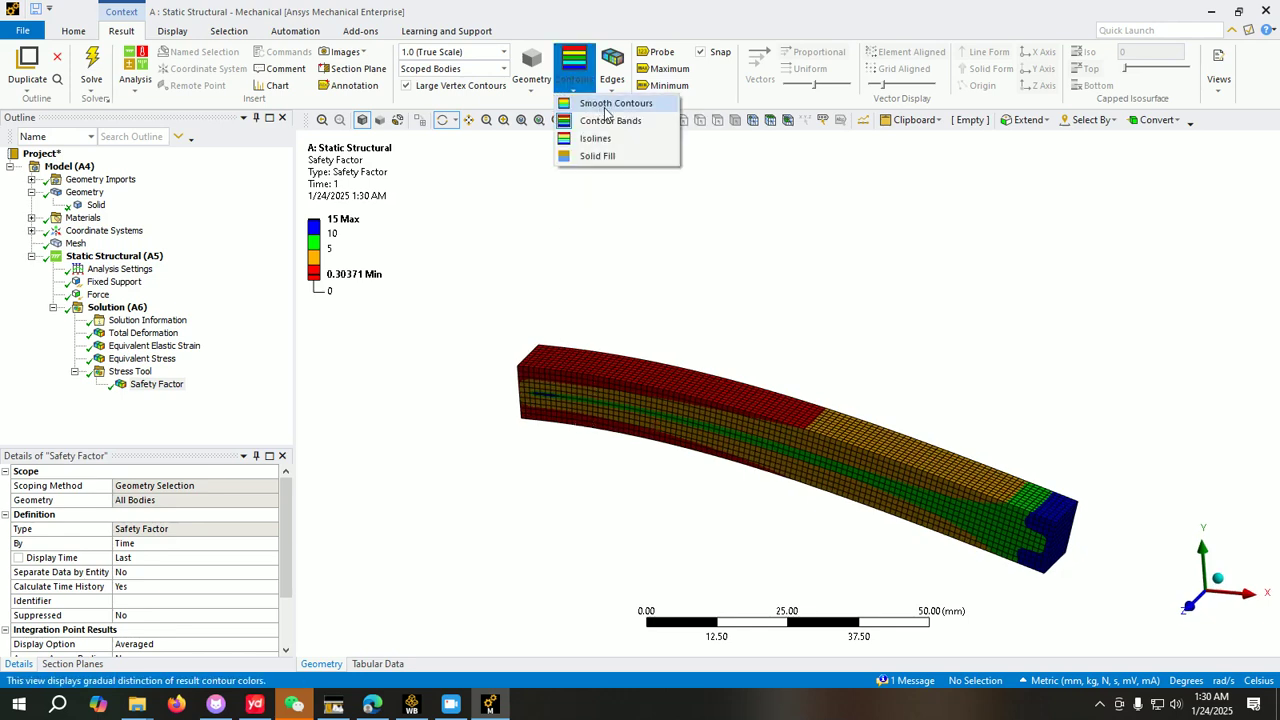
pyautogui.click(607, 108)
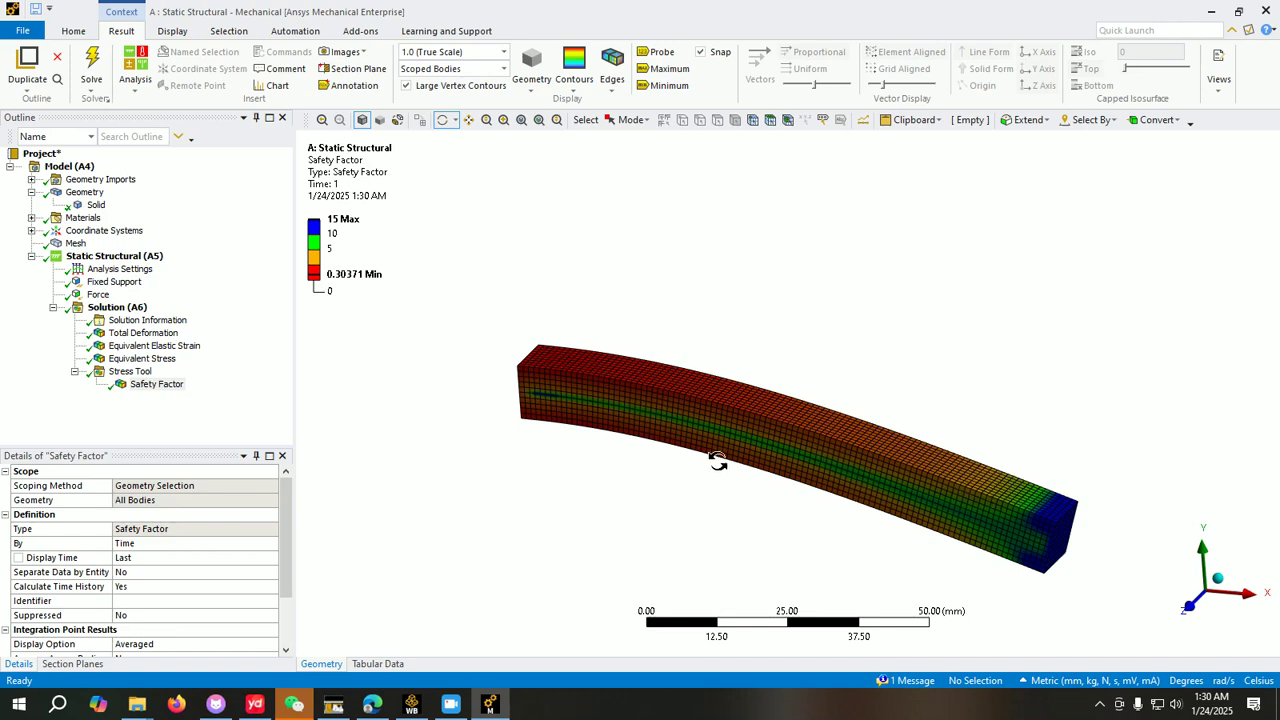
# Step: View the Safety Factor result with No WireFrame edges and switch the edge display back to Show Elements
pyautogui.click(612, 89)
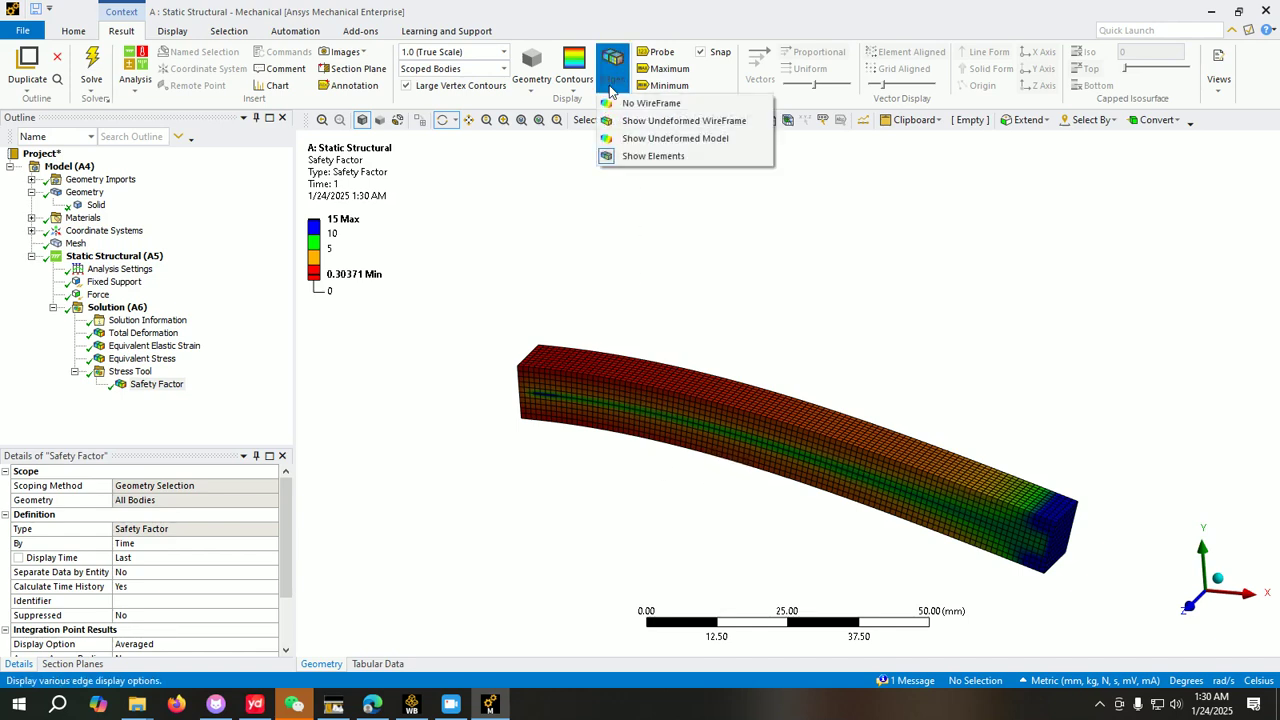
pyautogui.click(645, 103)
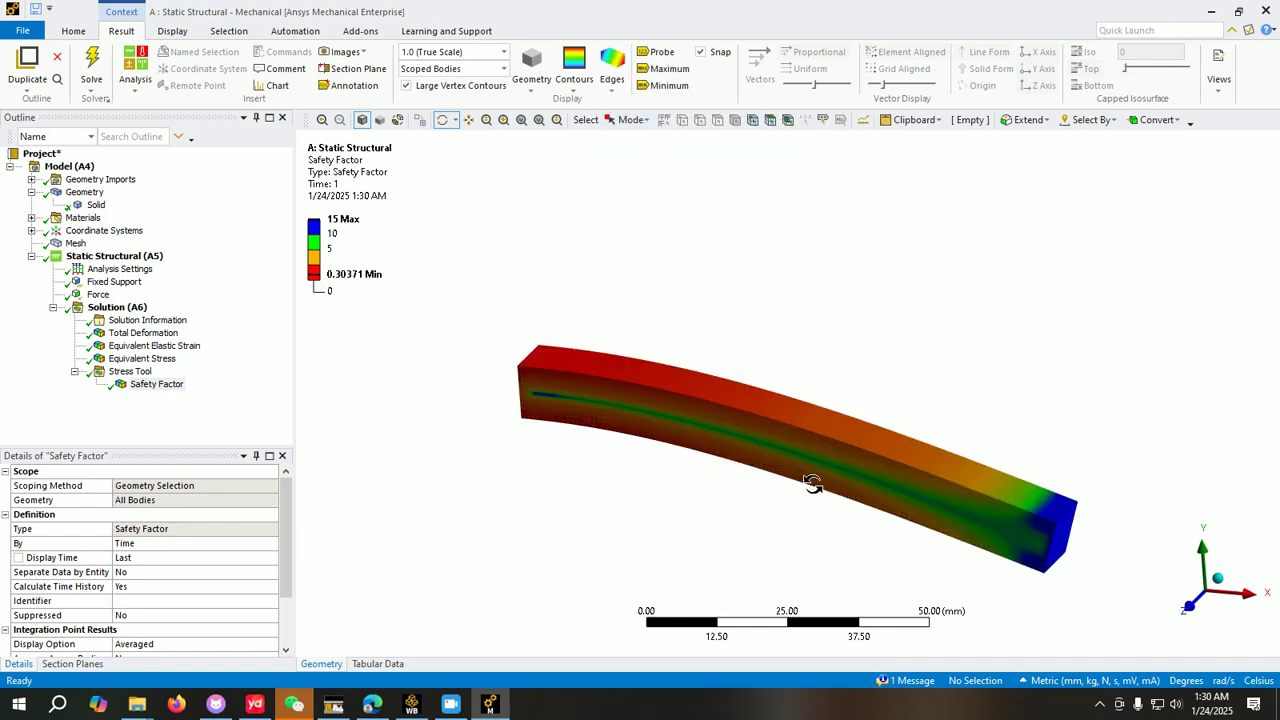
pyautogui.scroll(2, 800, 480)
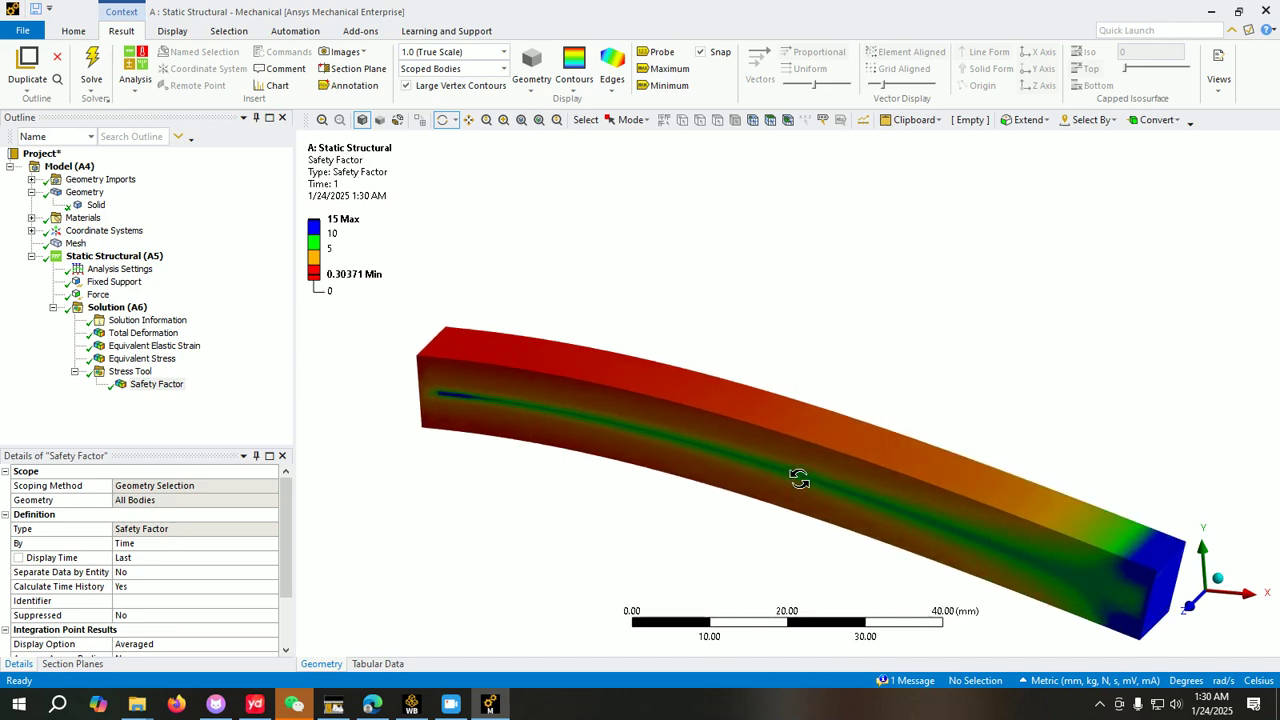
pyautogui.moveTo(799, 478); pyautogui.dragTo(797, 351)
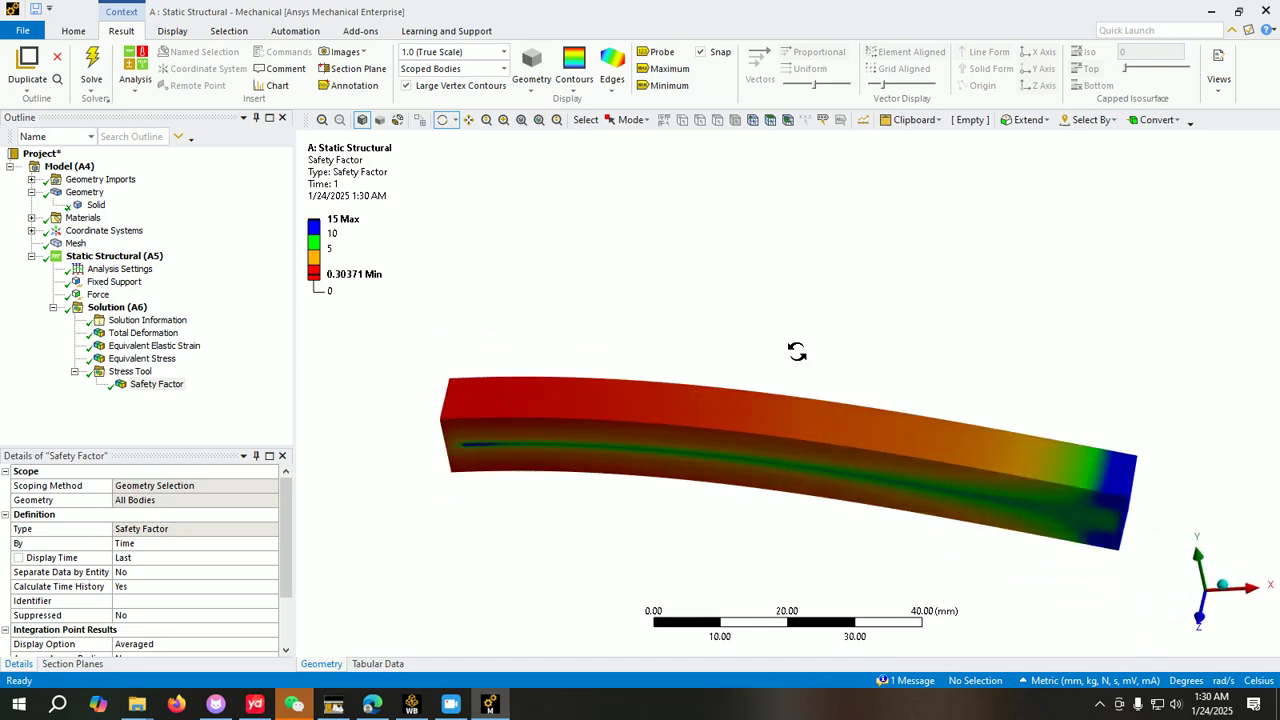
pyautogui.click(612, 70)
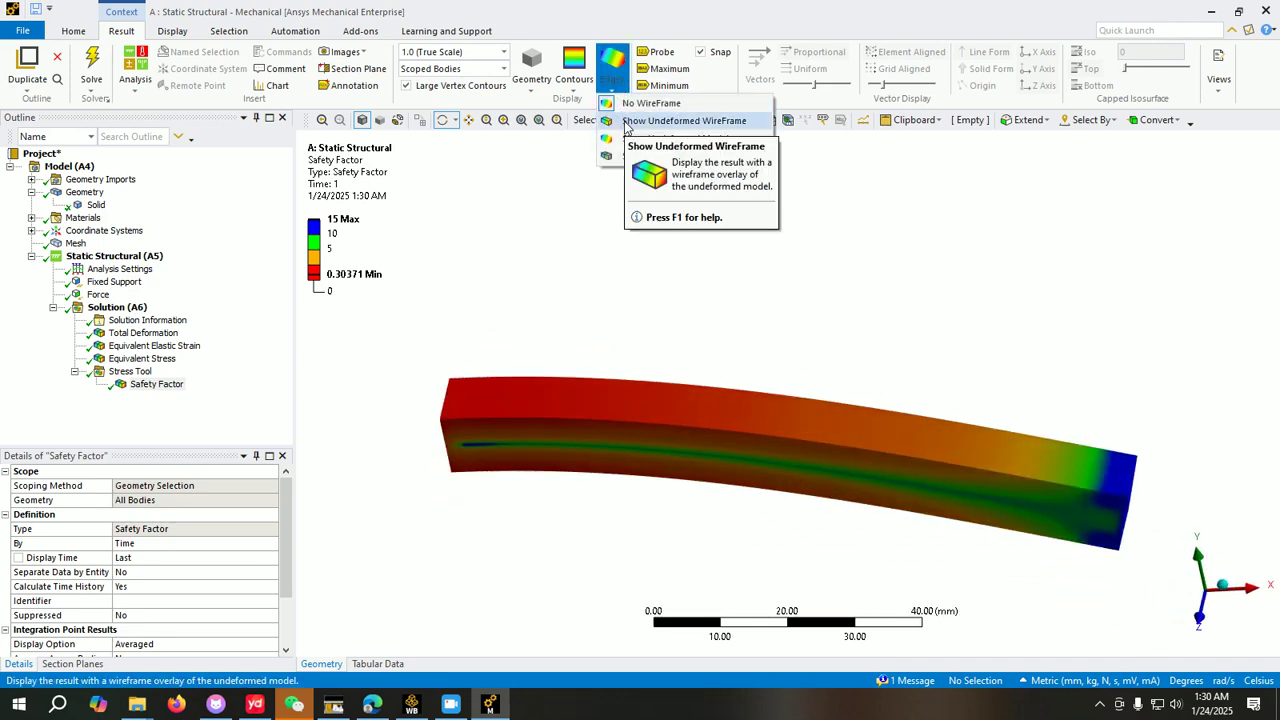
pyautogui.click(641, 156)
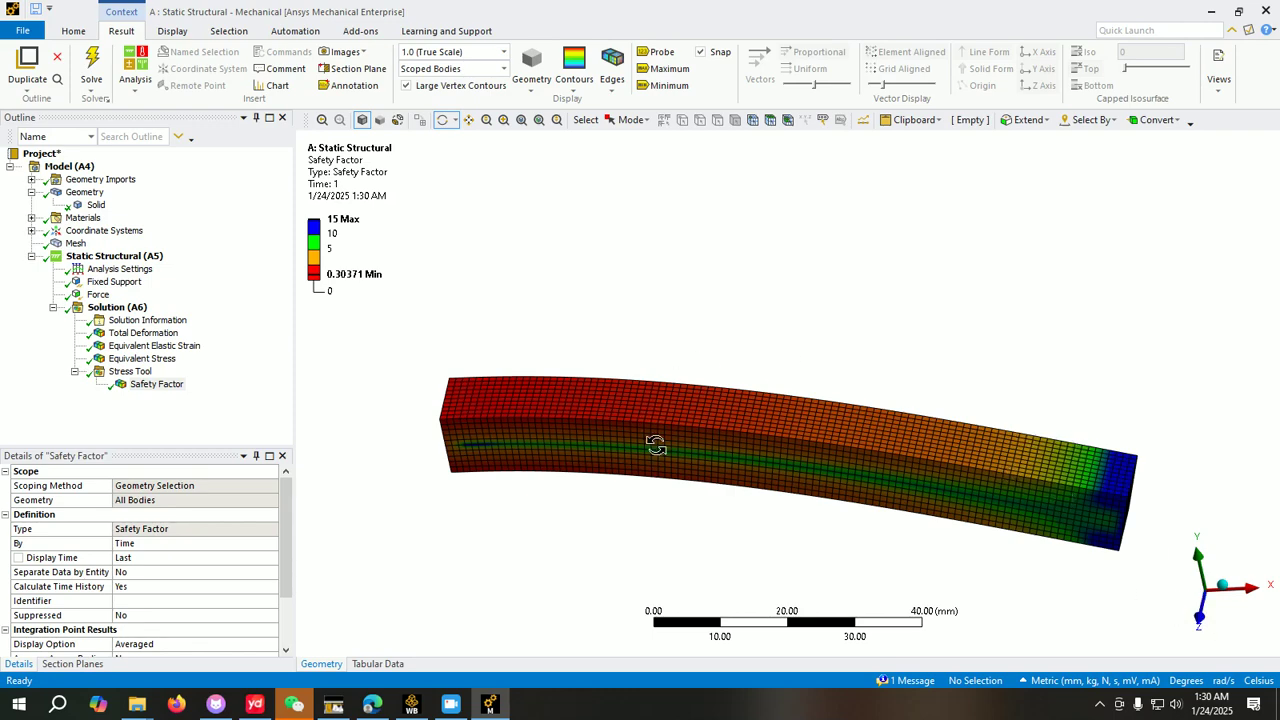
# Step: Examine the Safety Factor distribution along the beam with the element edges shown
pyautogui.scroll(5, 652, 464)
pyautogui.scroll(-3, 652, 464)
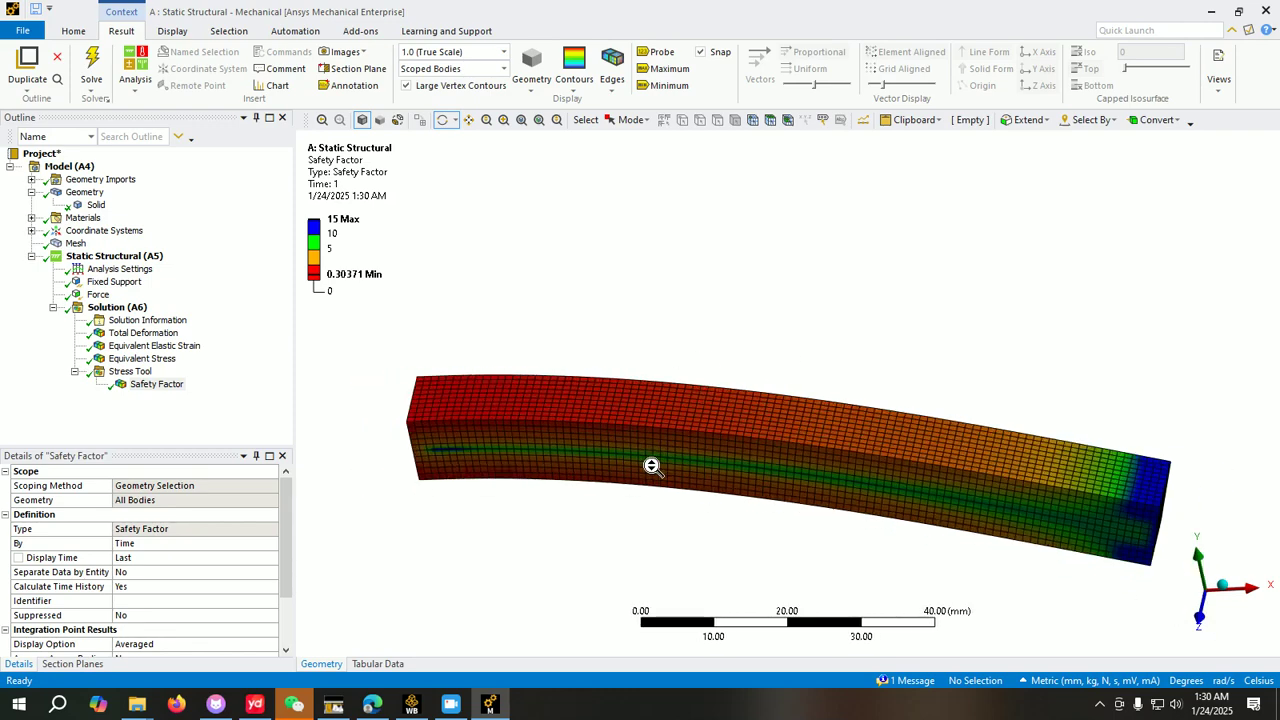
pyautogui.click(468, 119)
pyautogui.moveTo(634, 477); pyautogui.dragTo(685, 368)
pyautogui.scroll(3, 772, 306)
pyautogui.scroll(-3, 775, 306)
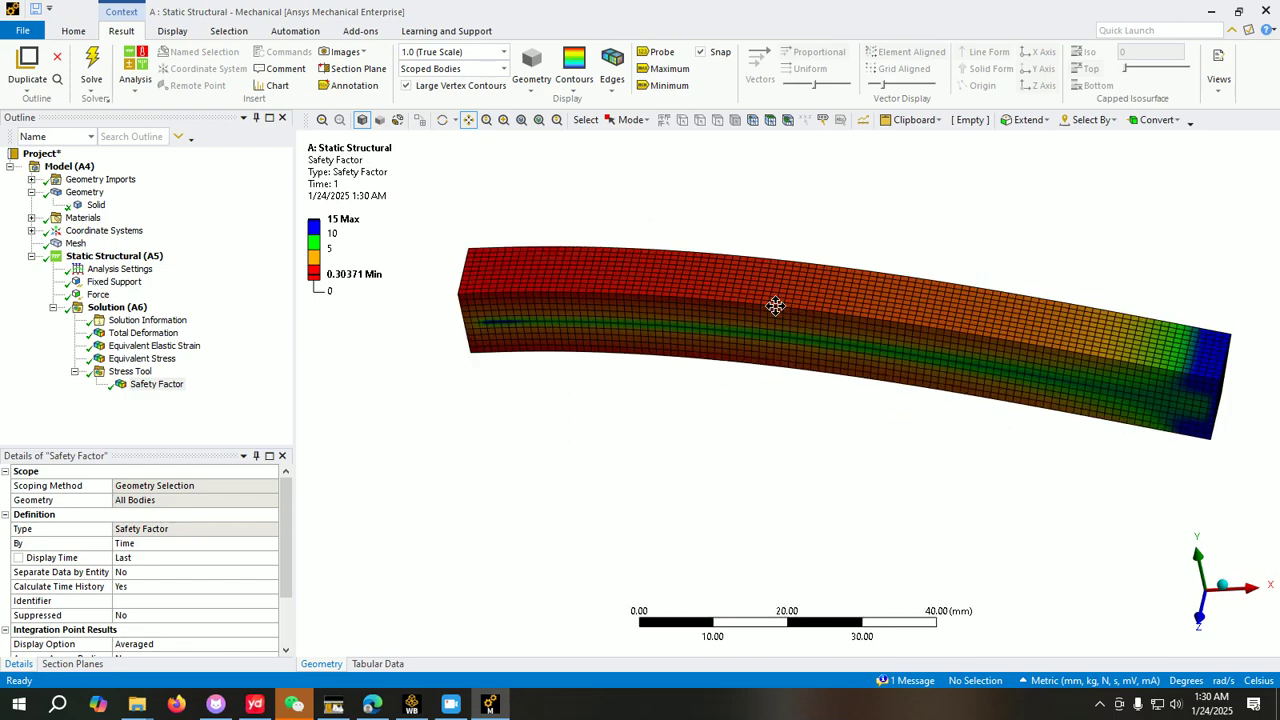
pyautogui.moveTo(775, 305); pyautogui.dragTo(790, 329)
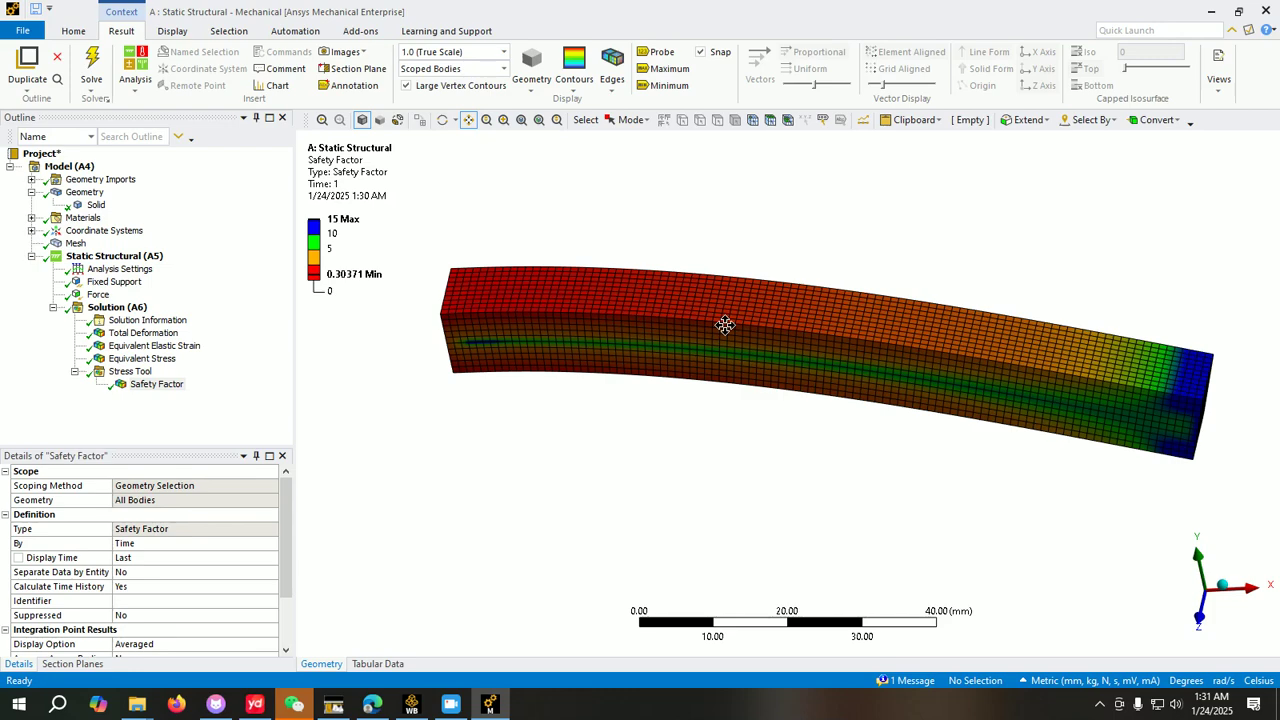
pyautogui.scroll(1, 552, 325)
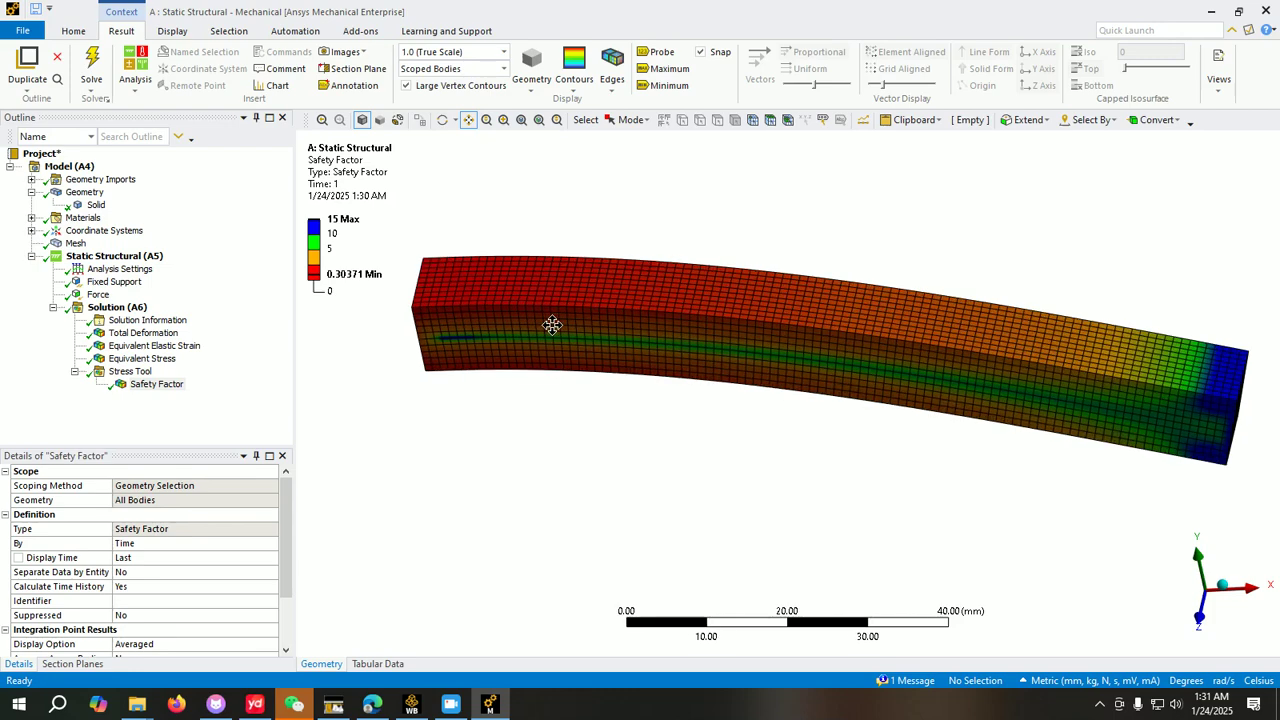
pyautogui.scroll(-1, 551, 325)
# Step: Display the Total Deformation result with No WireFrame edges and orient the beam in an angled view for image capture
pyautogui.click(143, 333)
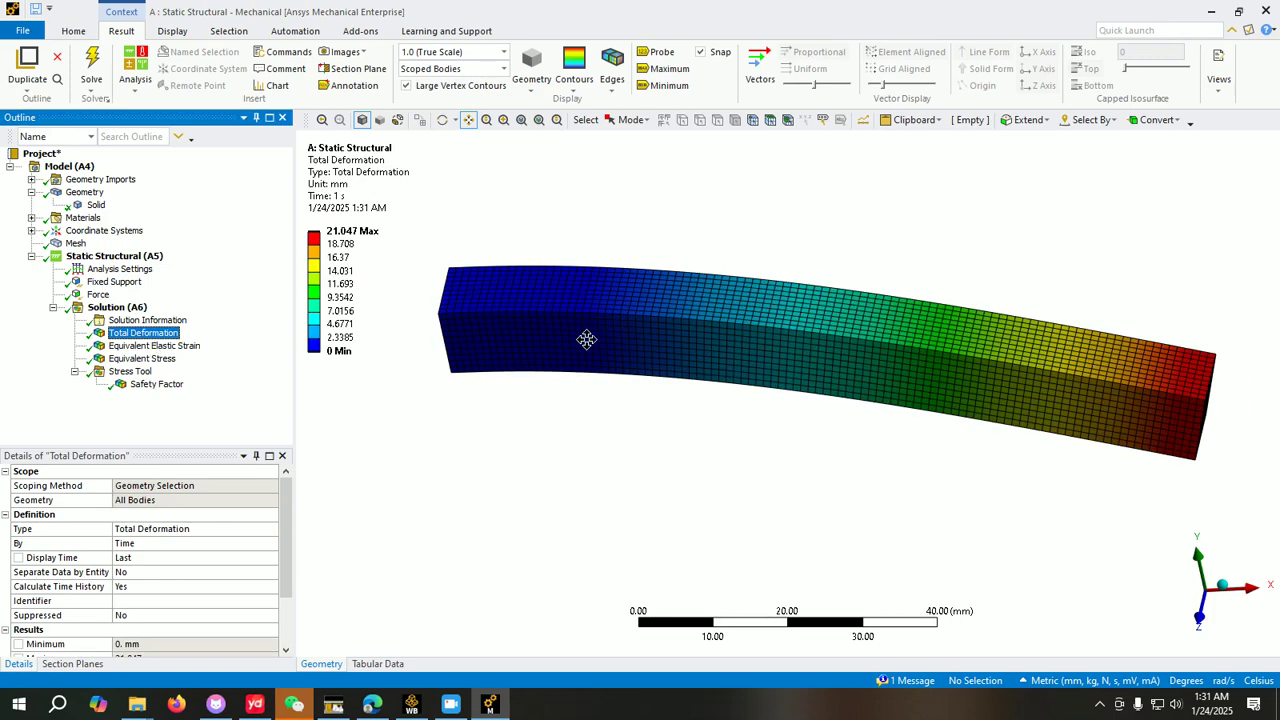
pyautogui.click(612, 80)
pyautogui.click(612, 103)
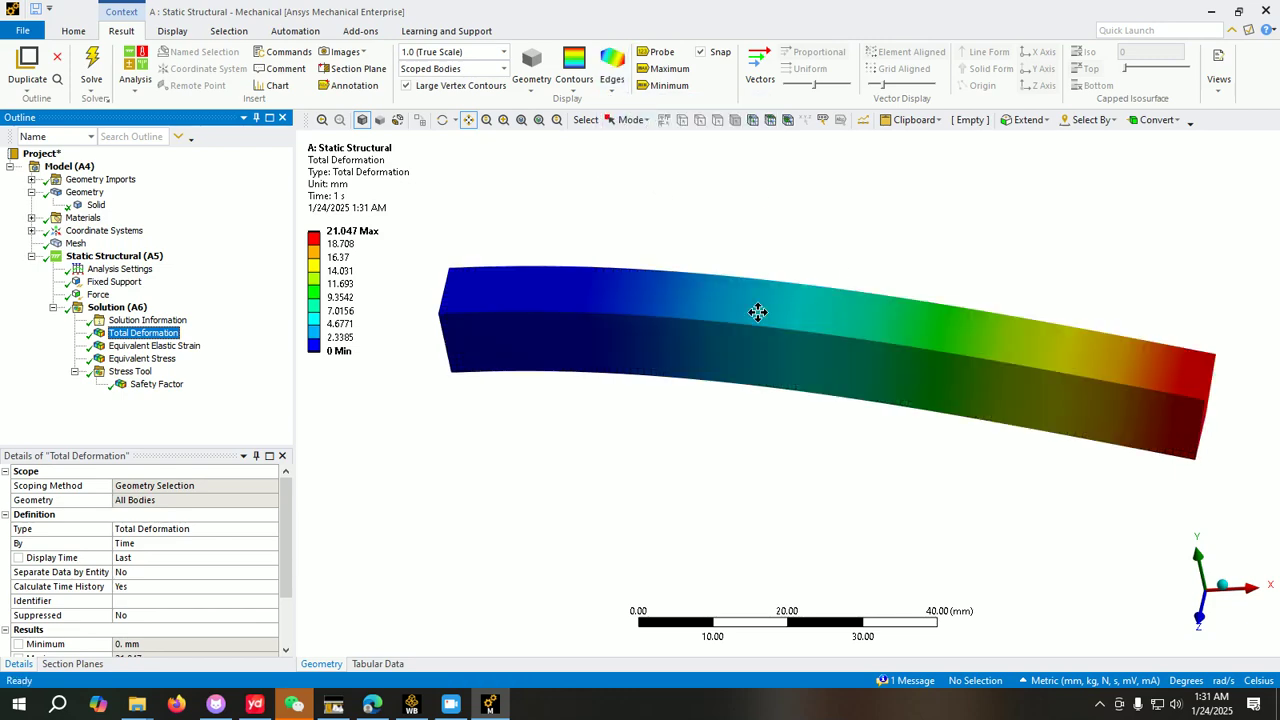
pyautogui.moveTo(674, 350); pyautogui.dragTo(719, 330, button='middle')
pyautogui.scroll(-1, 719, 331)
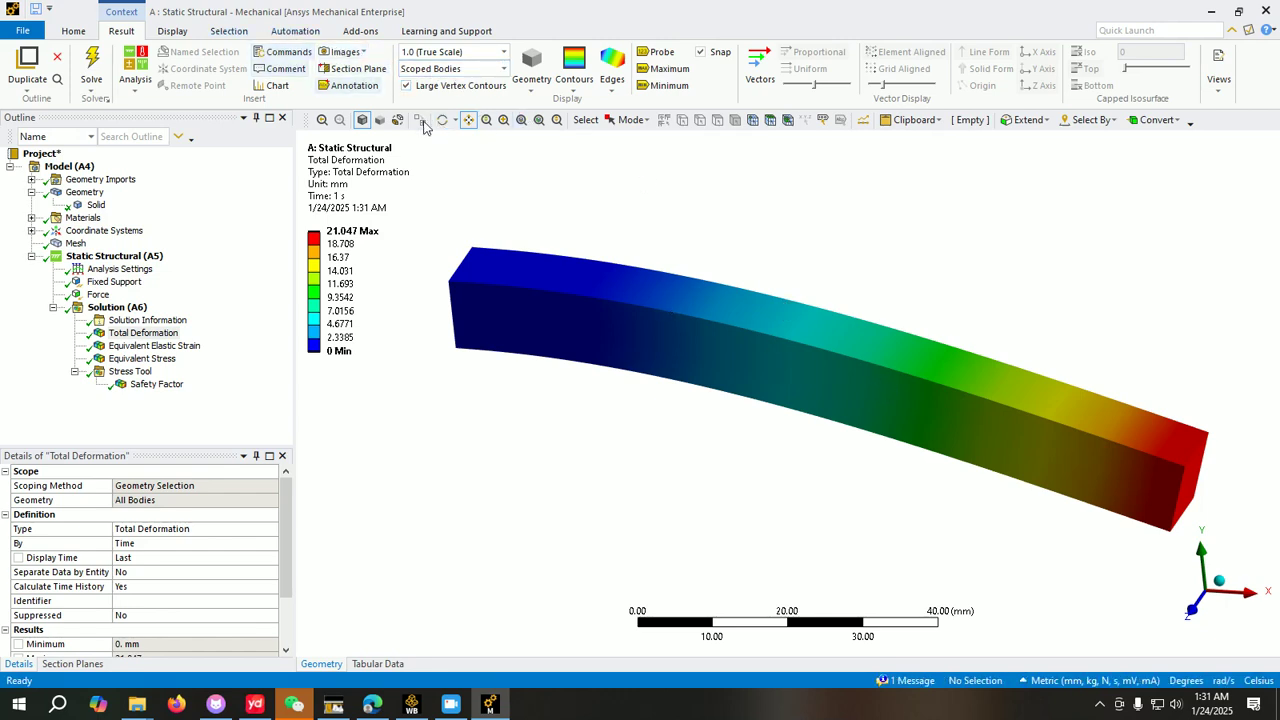
# Step: Export the Total Deformation result to the Desktop as PNG image "deformation" with a Font Magnification Factor of 5
pyautogui.click(356, 60)
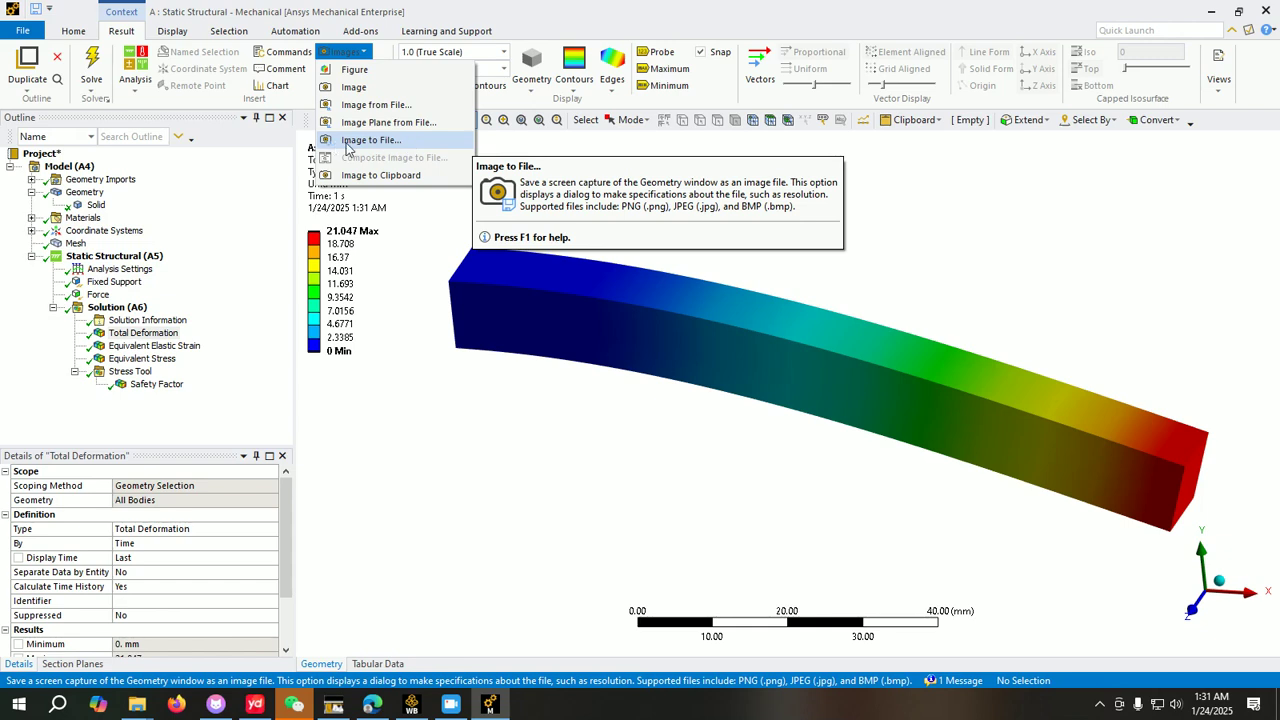
pyautogui.click(386, 141)
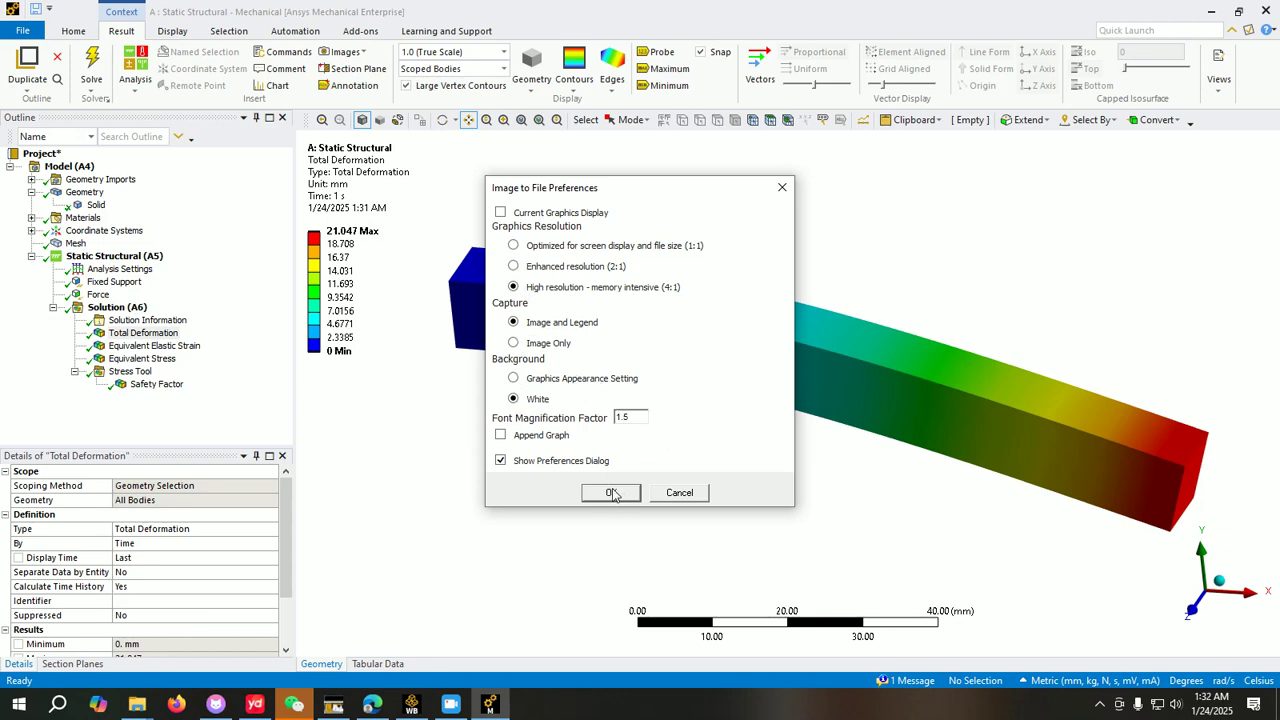
pyautogui.moveTo(632, 422); pyautogui.dragTo(610, 424)
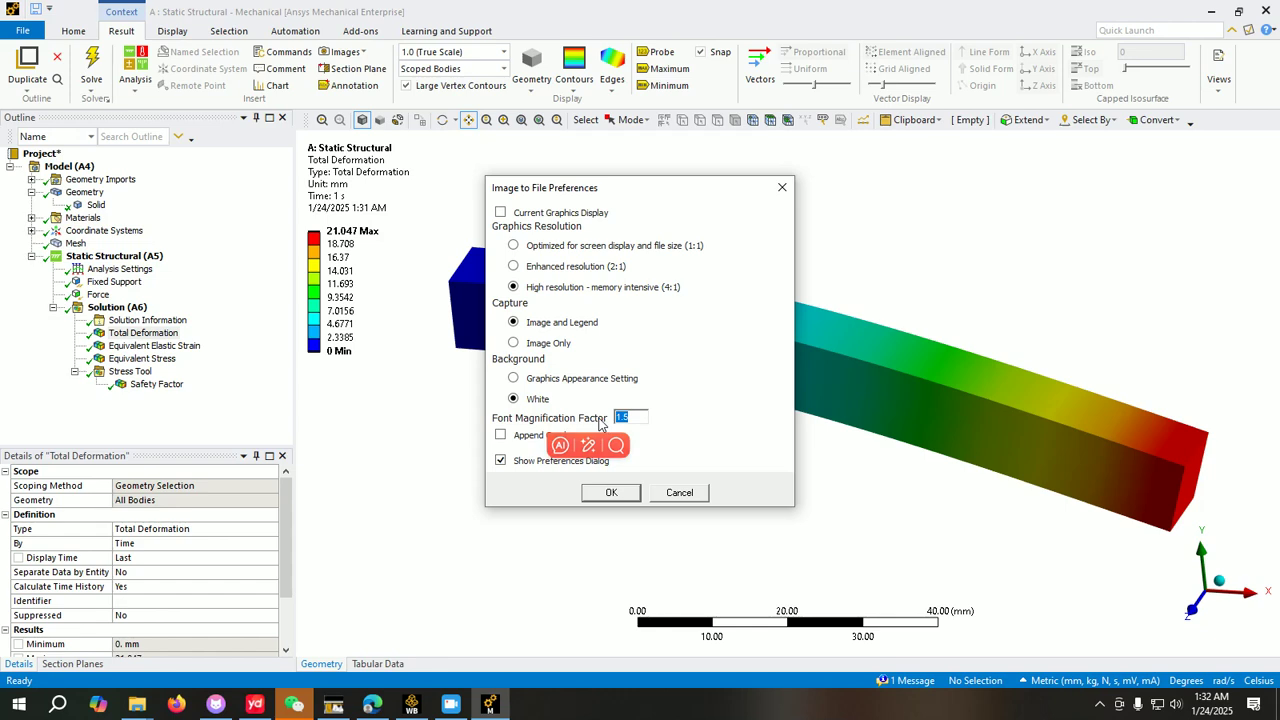
pyautogui.write('5')
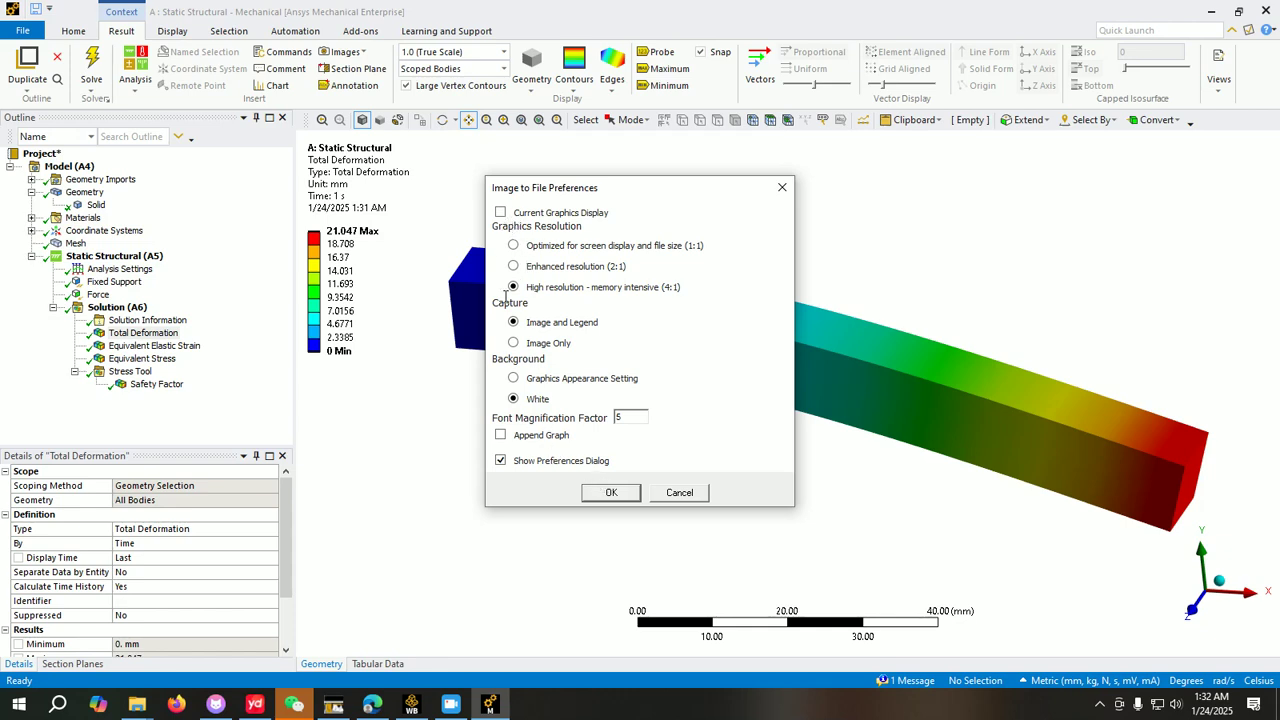
pyautogui.click(609, 493)
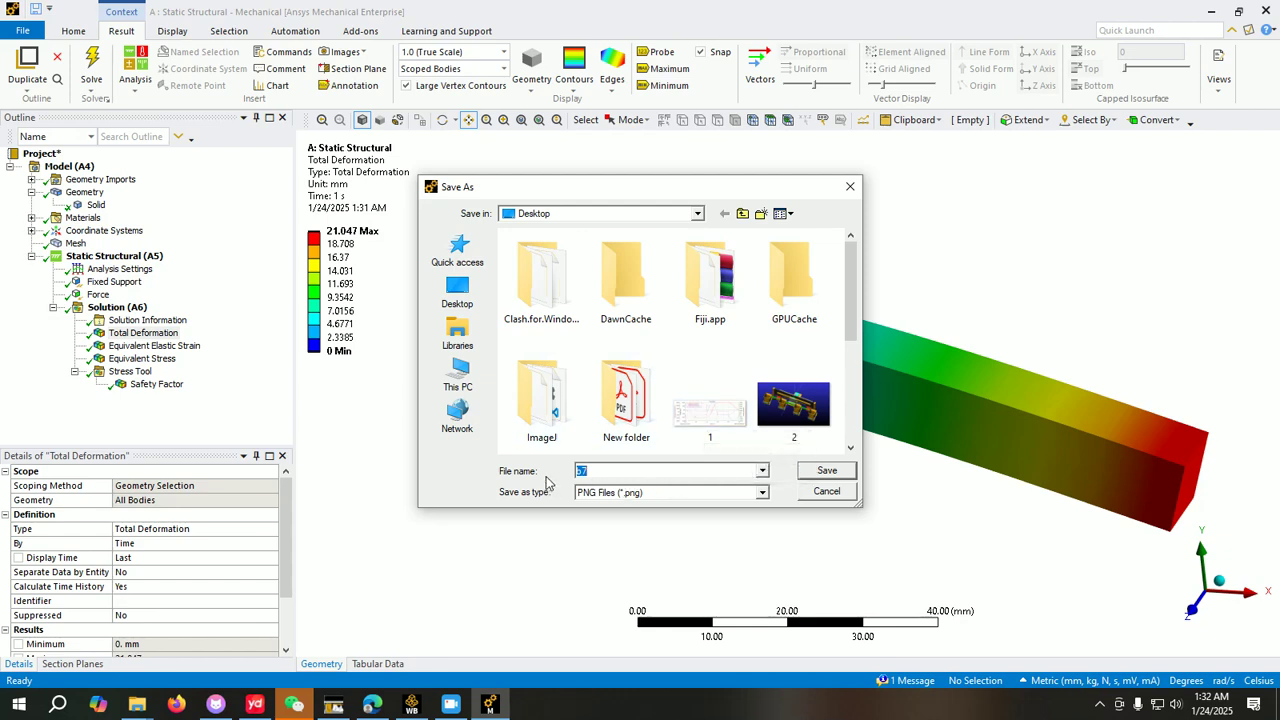
pyautogui.moveTo(620, 471); pyautogui.dragTo(537, 476)
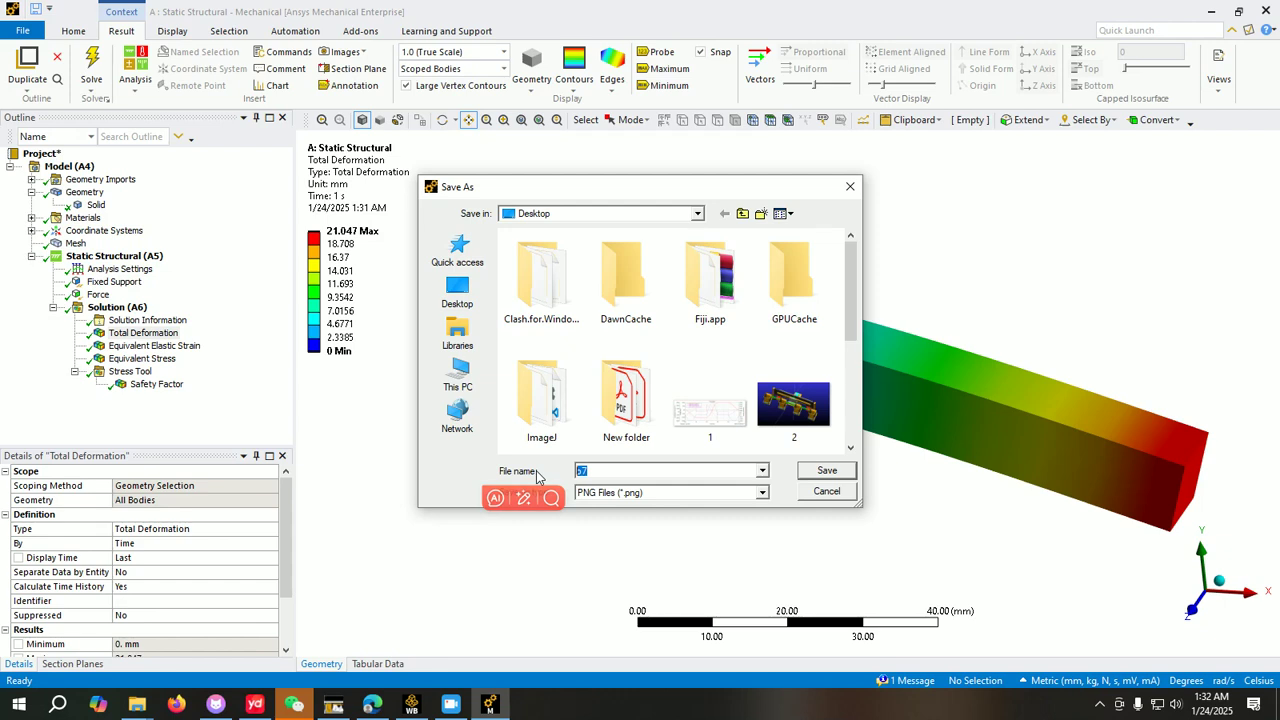
pyautogui.write('deformation')
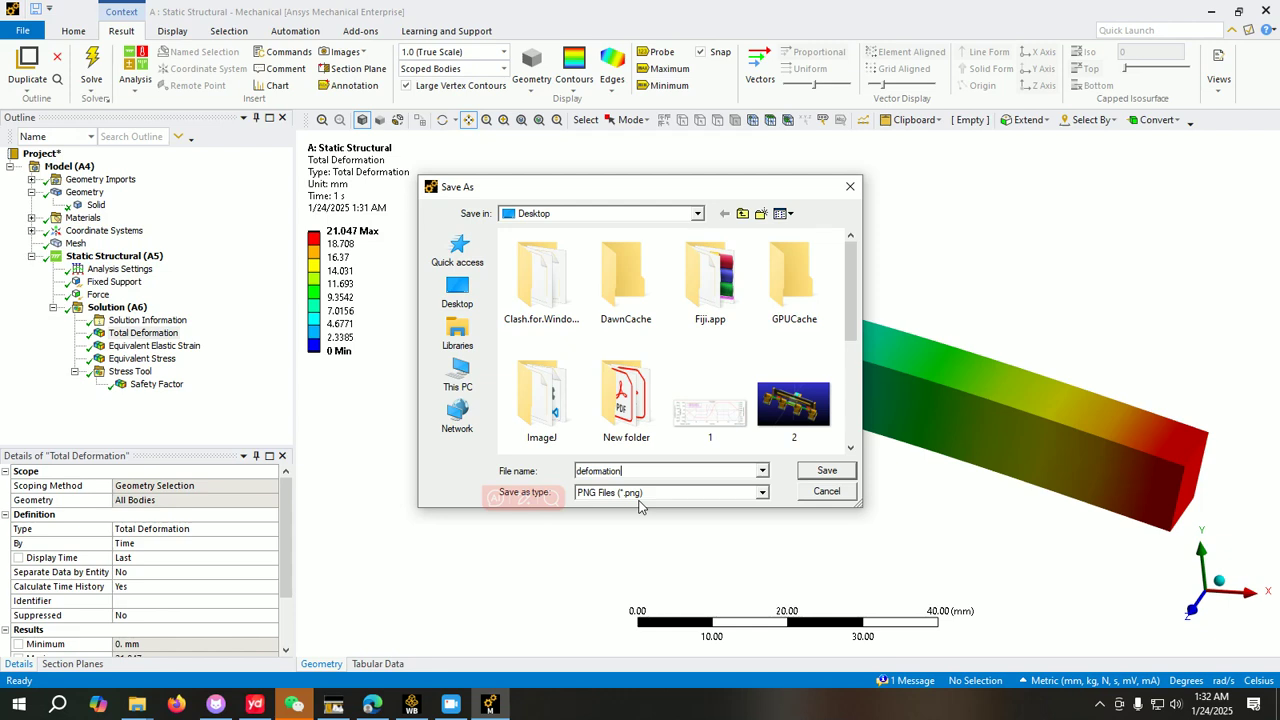
pyautogui.click(820, 471)
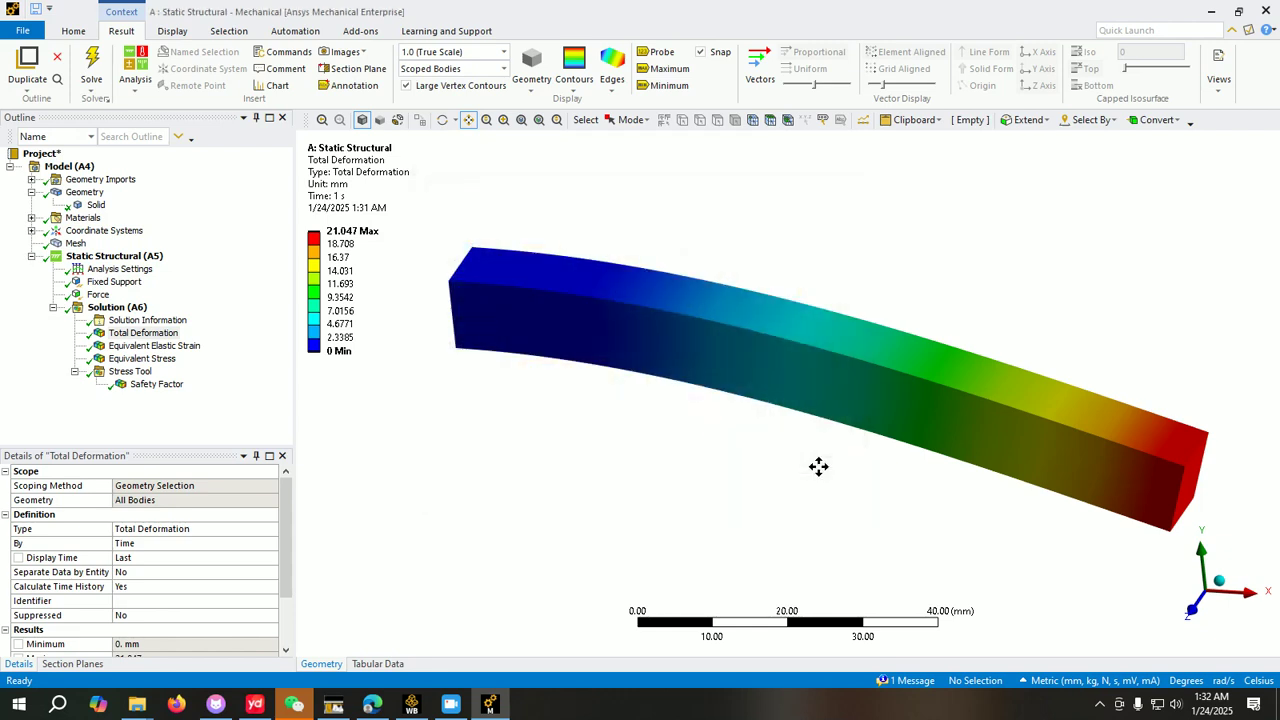
# Step: Export the Equivalent Elastic Strain result to the Desktop as PNG image "strain" with a Font Magnification Factor of 5
pyautogui.click(174, 347)
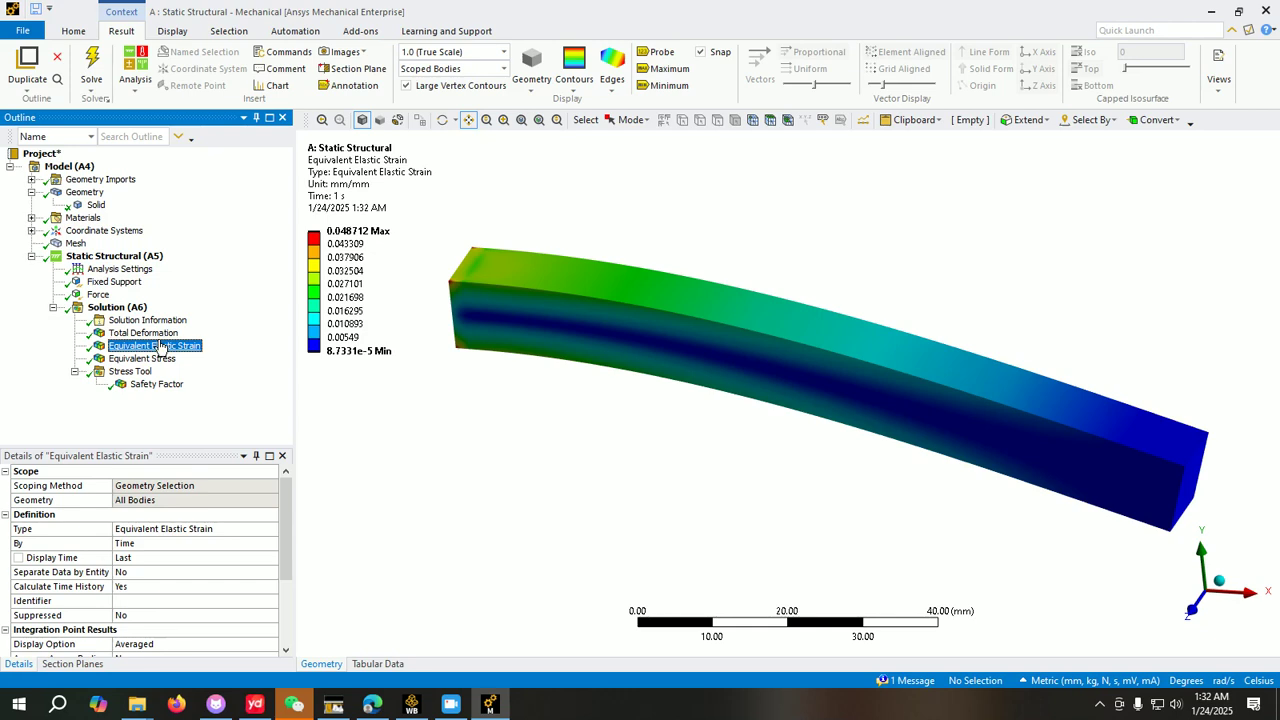
pyautogui.click(345, 51)
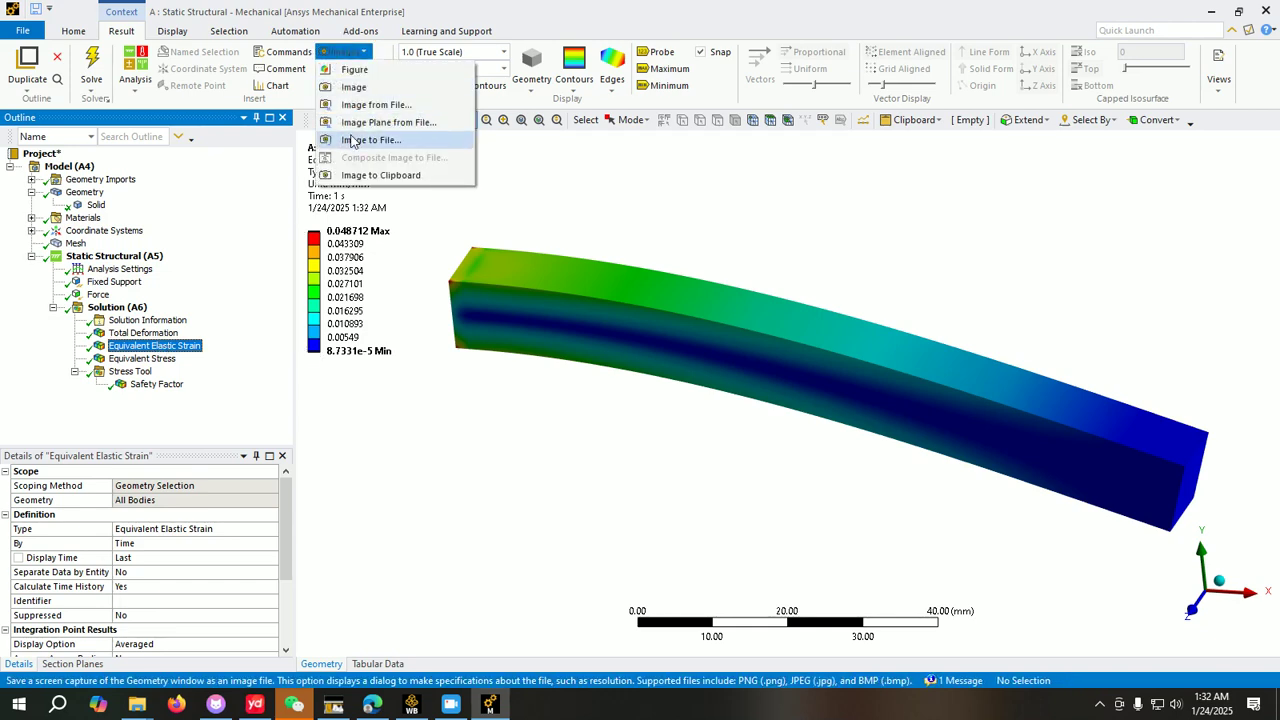
pyautogui.click(352, 140)
pyautogui.doubleClick(630, 418)
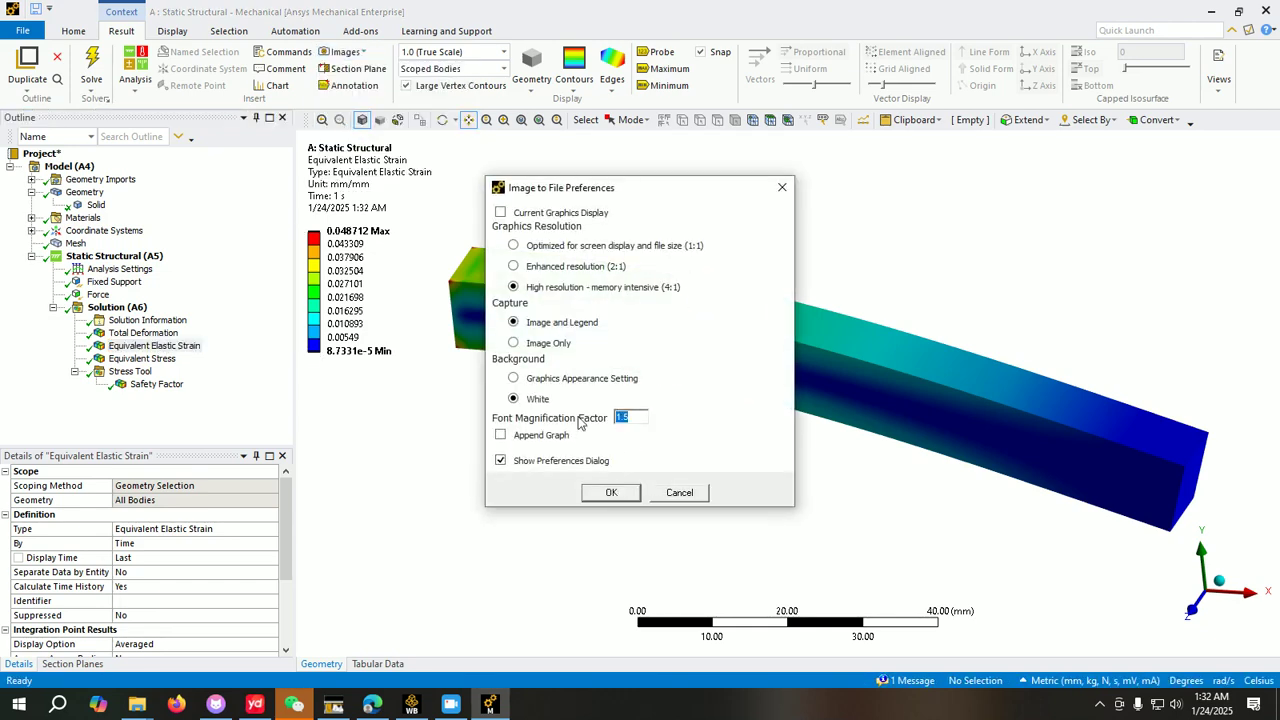
pyautogui.write('5')
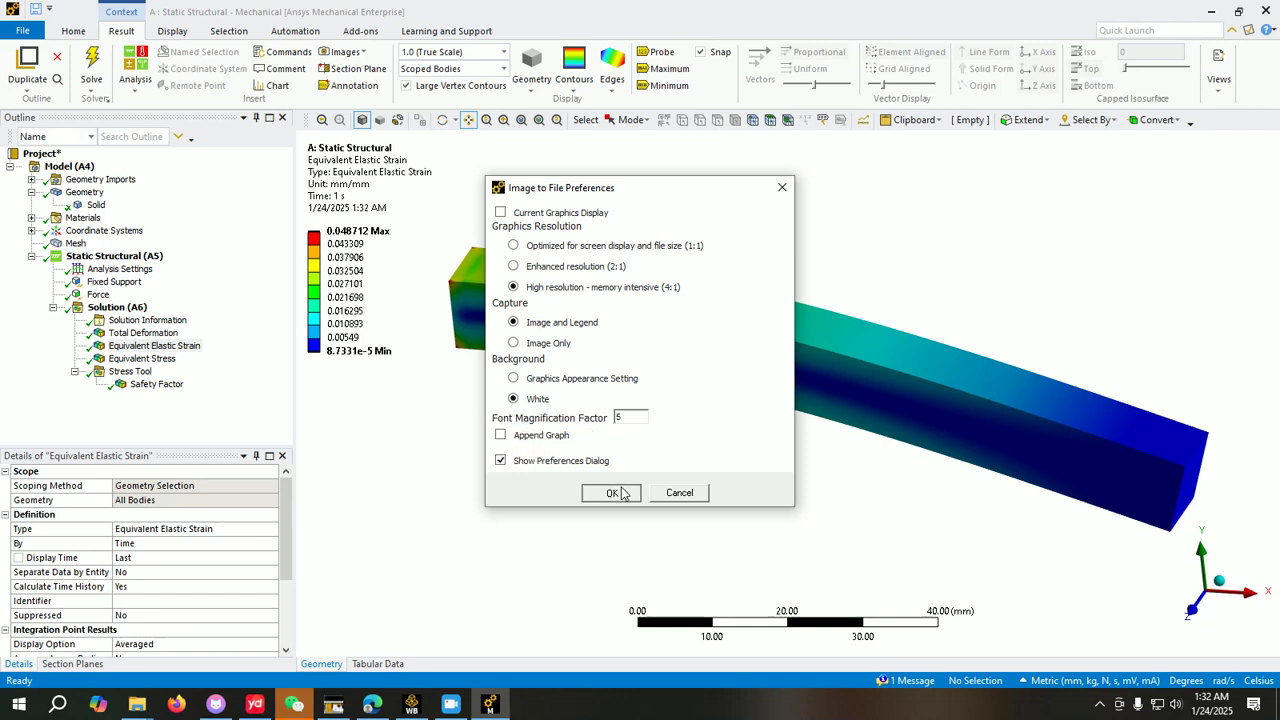
pyautogui.click(610, 492)
pyautogui.click(638, 471)
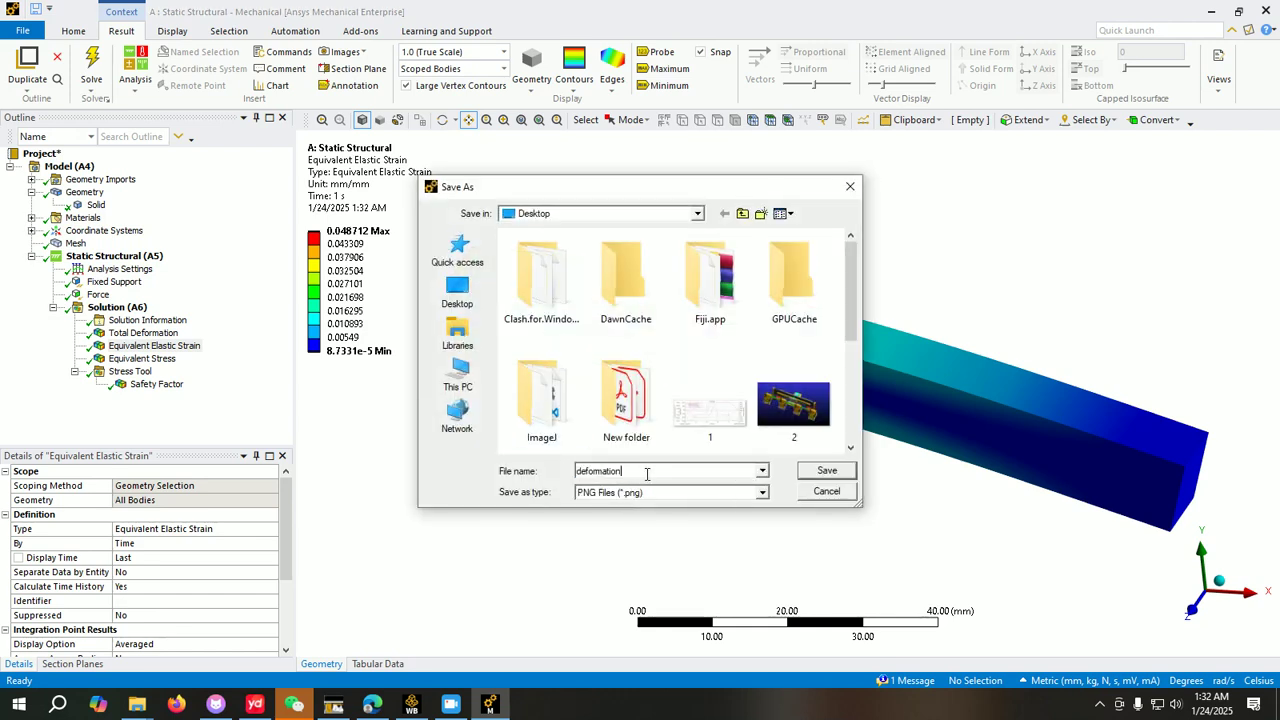
pyautogui.moveTo(646, 471); pyautogui.dragTo(510, 477)
pyautogui.write('strain')
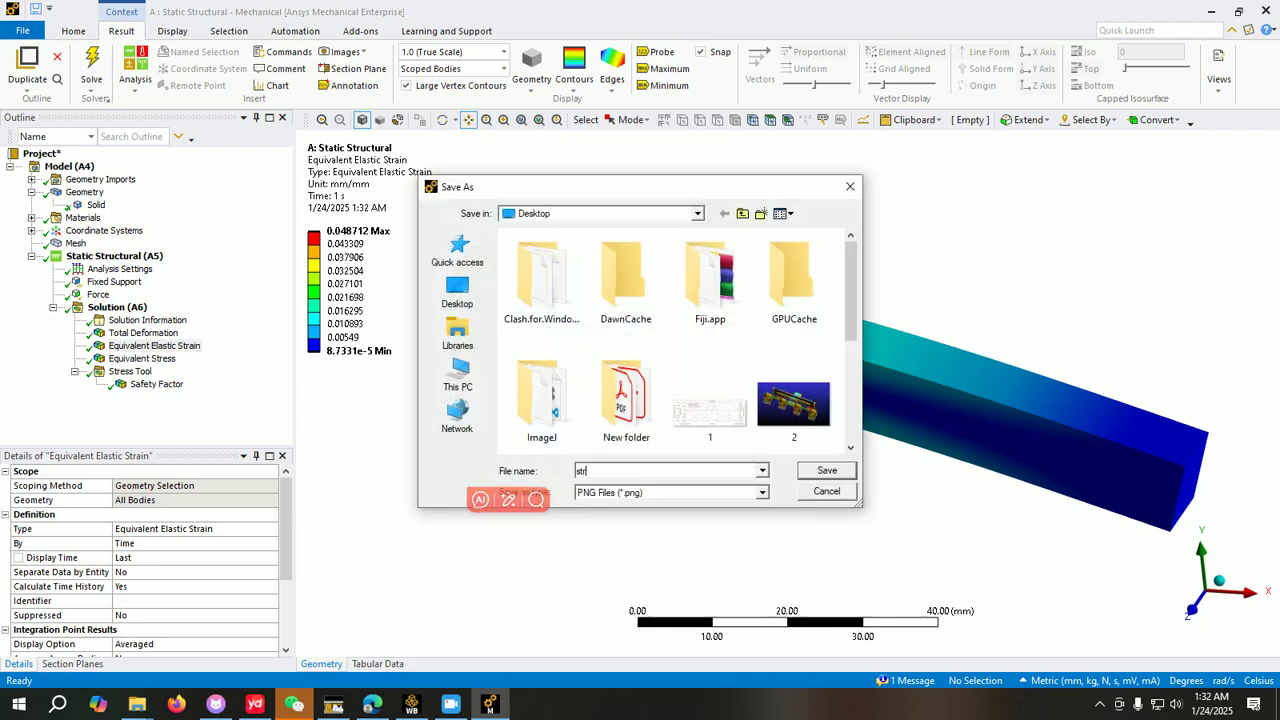
pyautogui.click(826, 474)
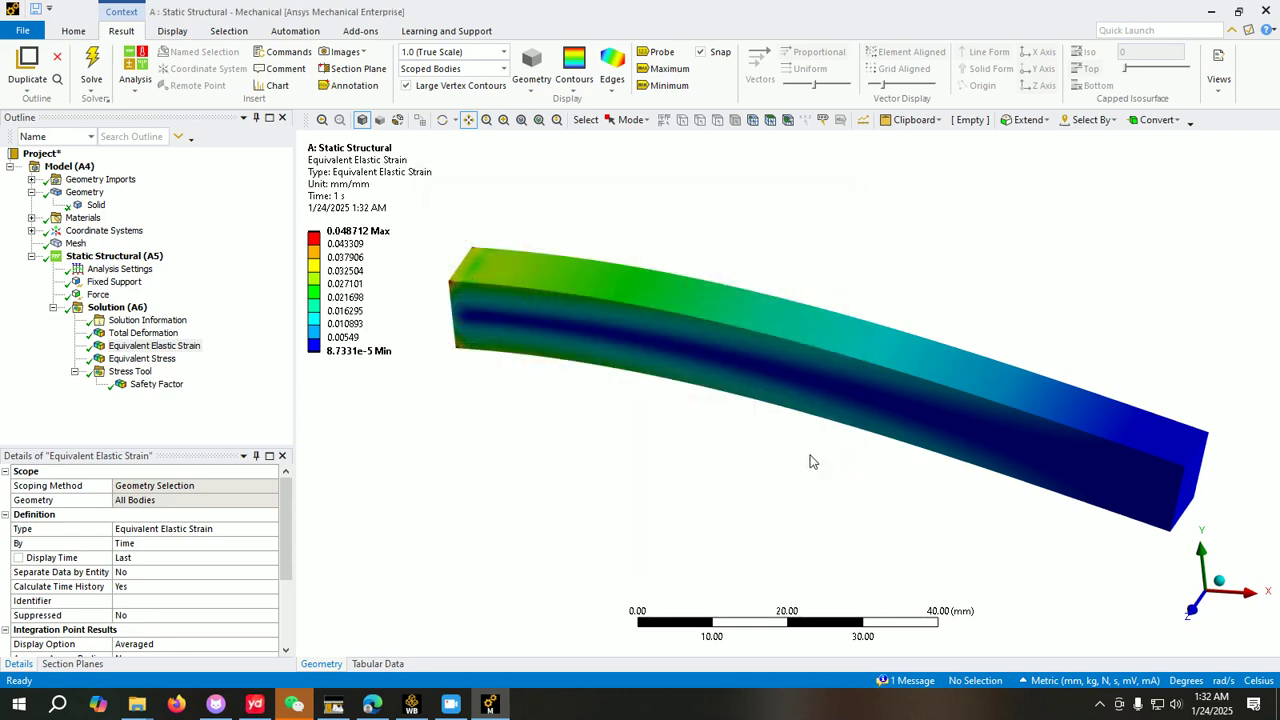
# Step: Export the Equivalent Stress result to the Desktop as PNG image "stress" with a Font Magnification Factor of 5
pyautogui.click(146, 358)
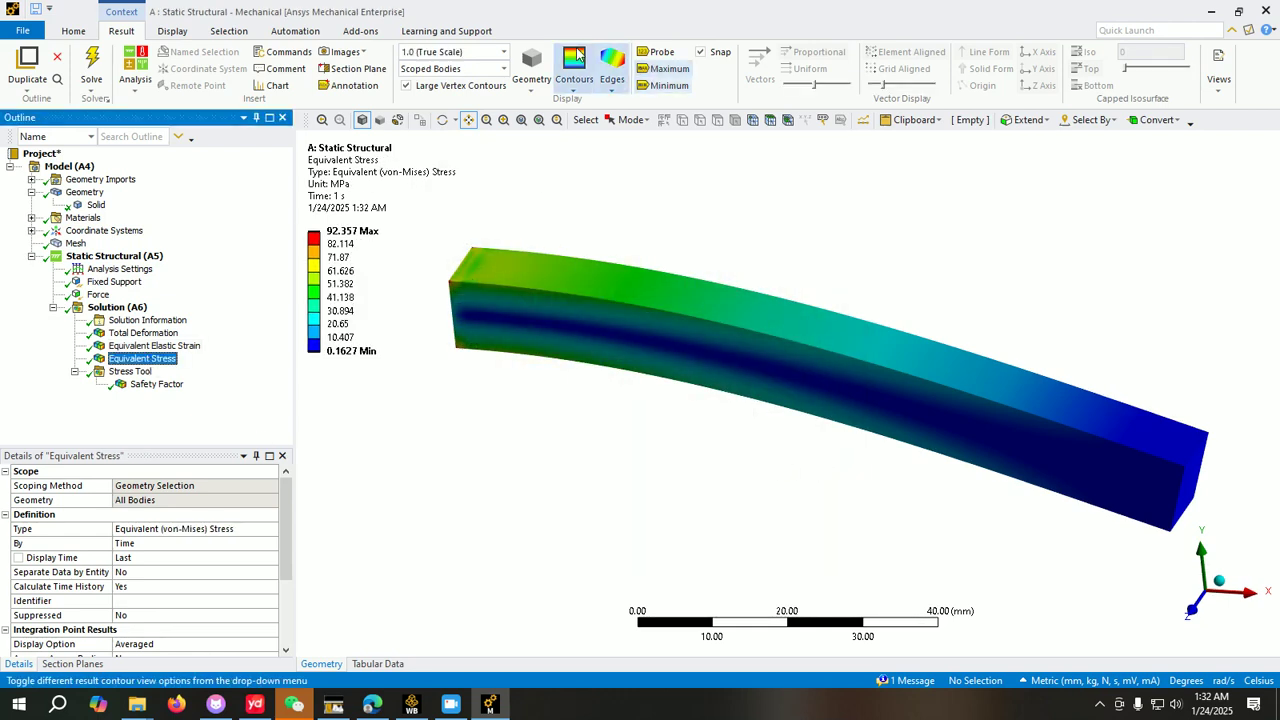
pyautogui.click(343, 51)
pyautogui.click(350, 141)
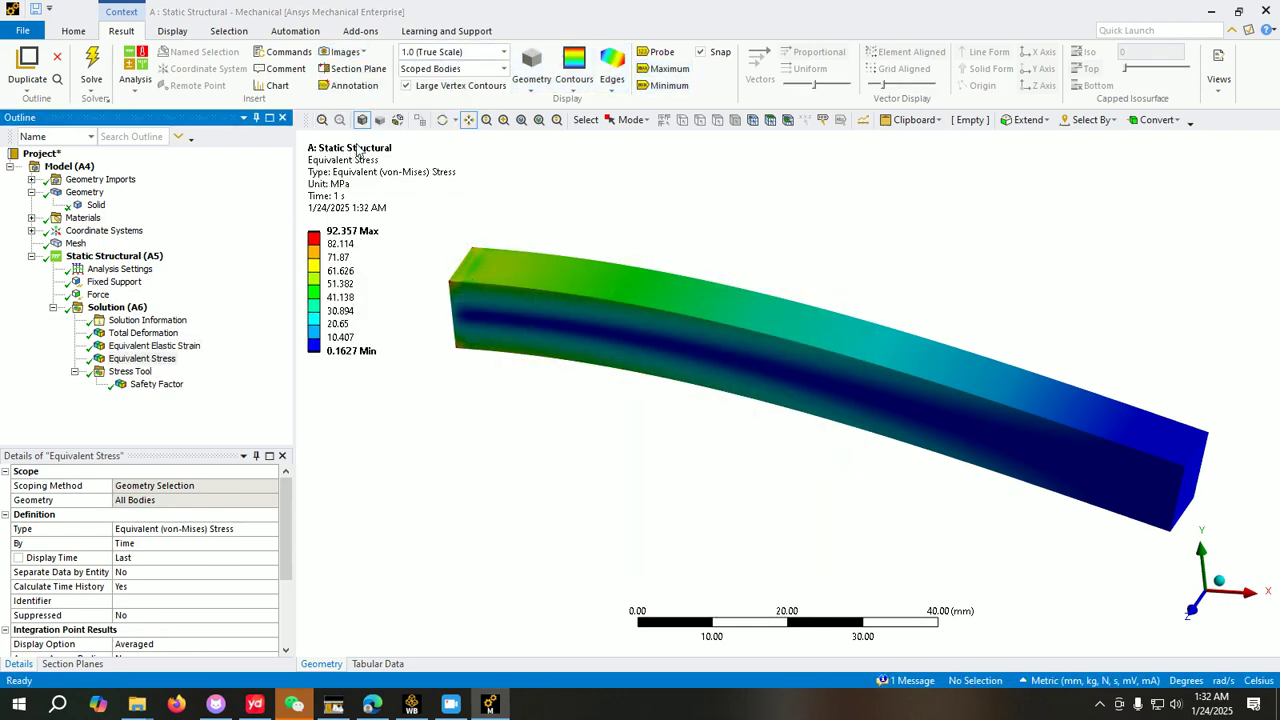
pyautogui.press('BackSpace')
pyautogui.press('BackSpace')
pyautogui.press('BackSpace')
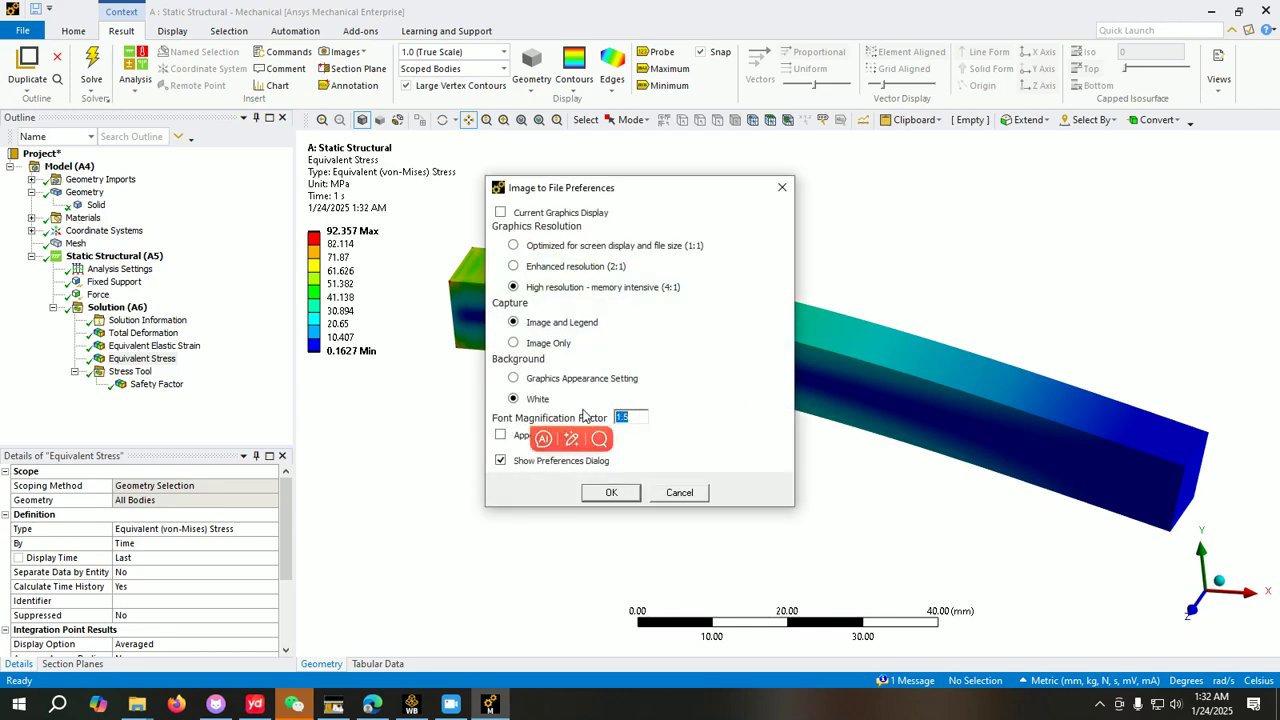
pyautogui.write('5')
pyautogui.click(614, 493)
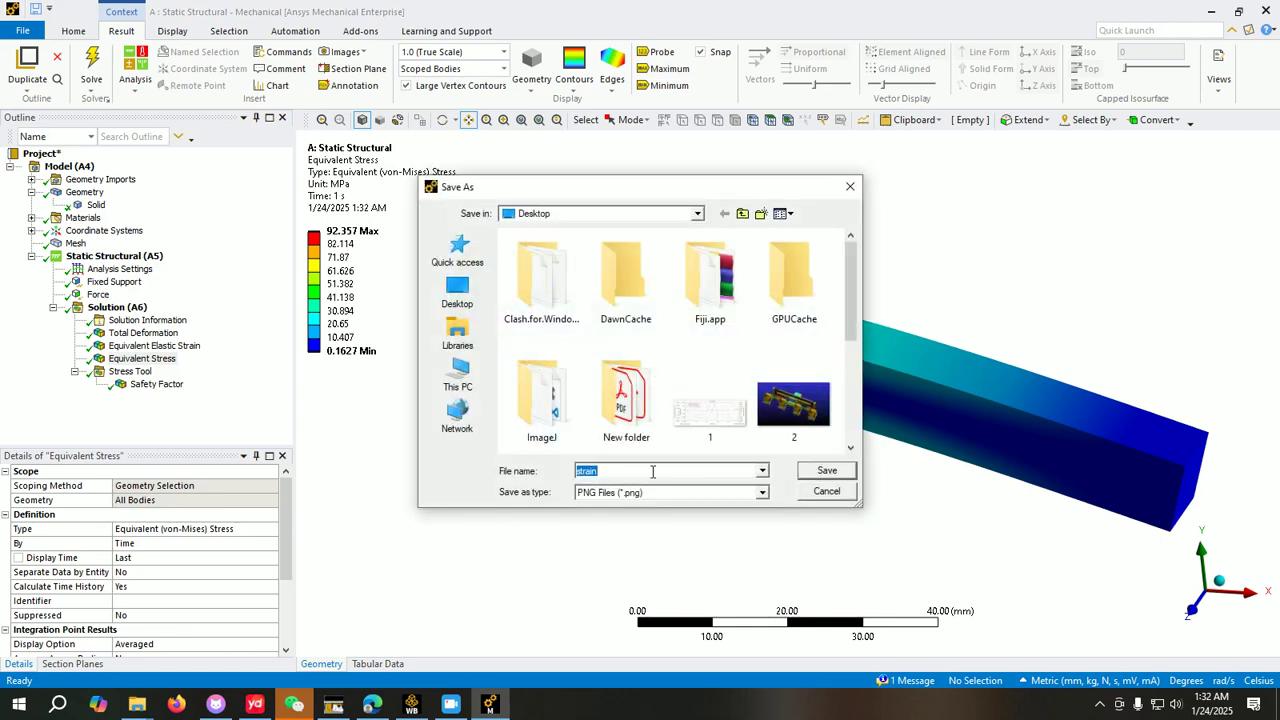
pyautogui.write('stress')
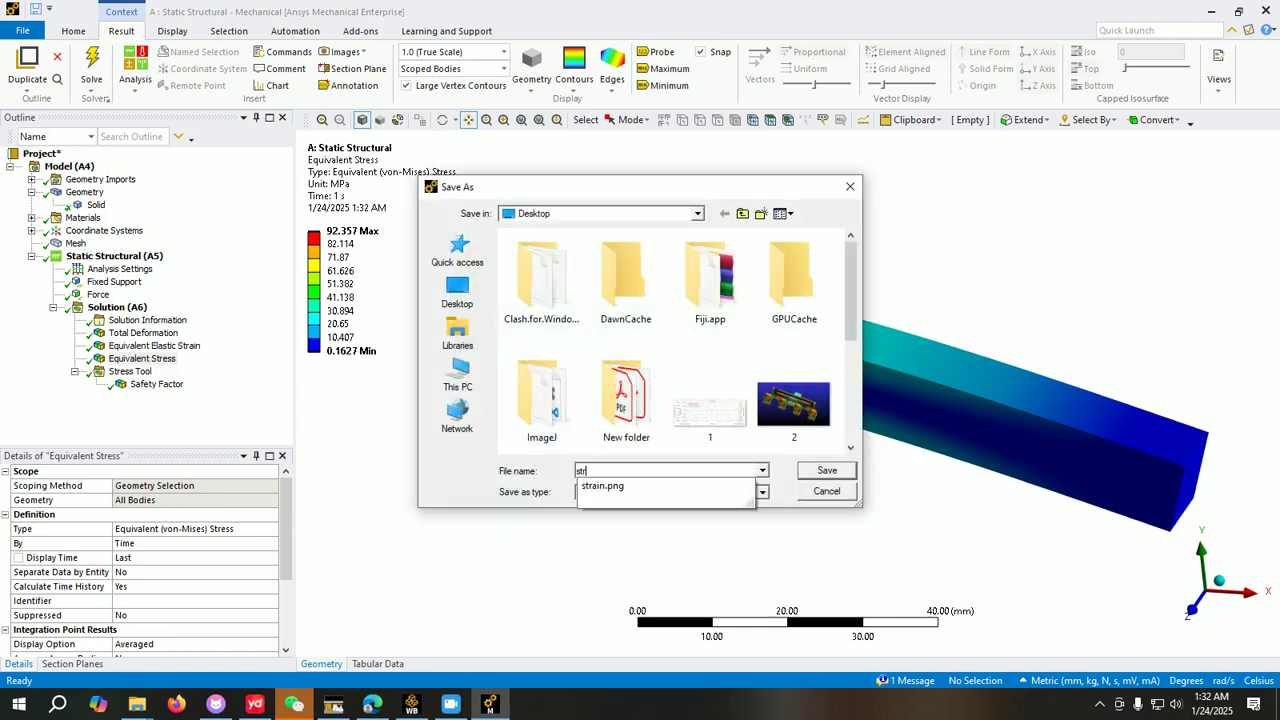
pyautogui.click(827, 473)
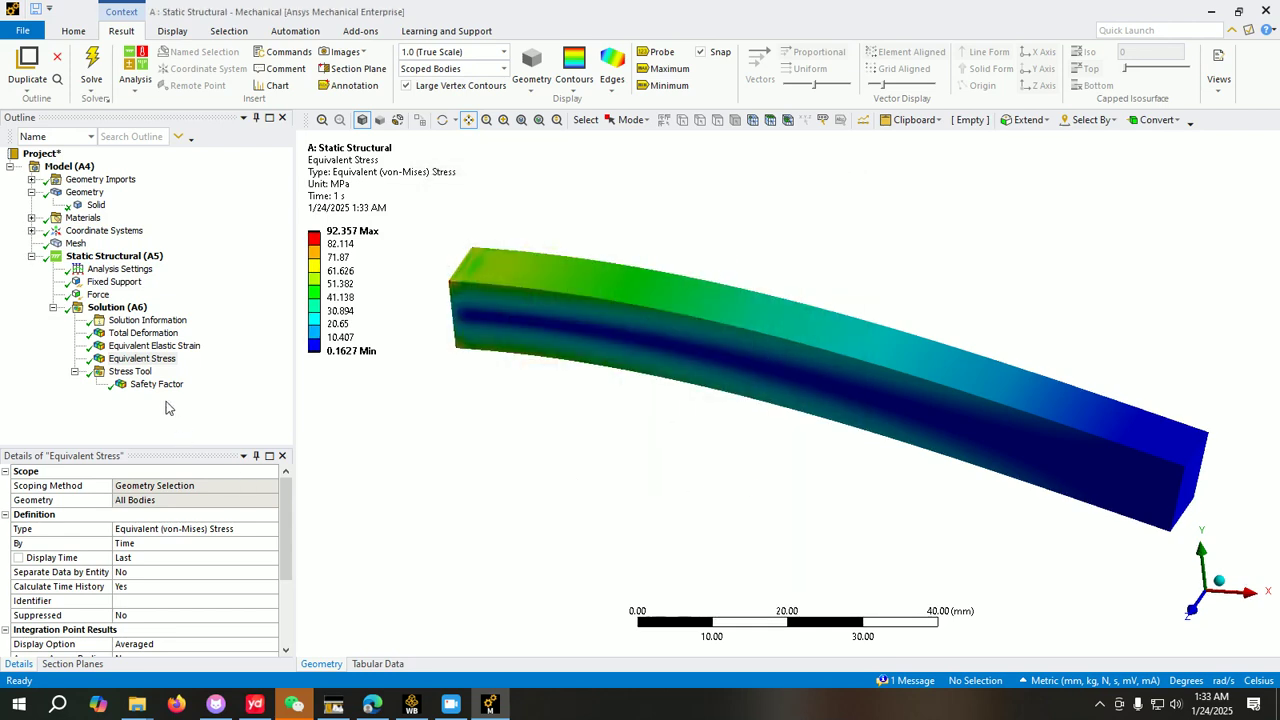
# Step: Export the Safety Factor result to the Desktop as PNG image "FOS" with a Font Magnification Factor of 2
pyautogui.click(160, 388)
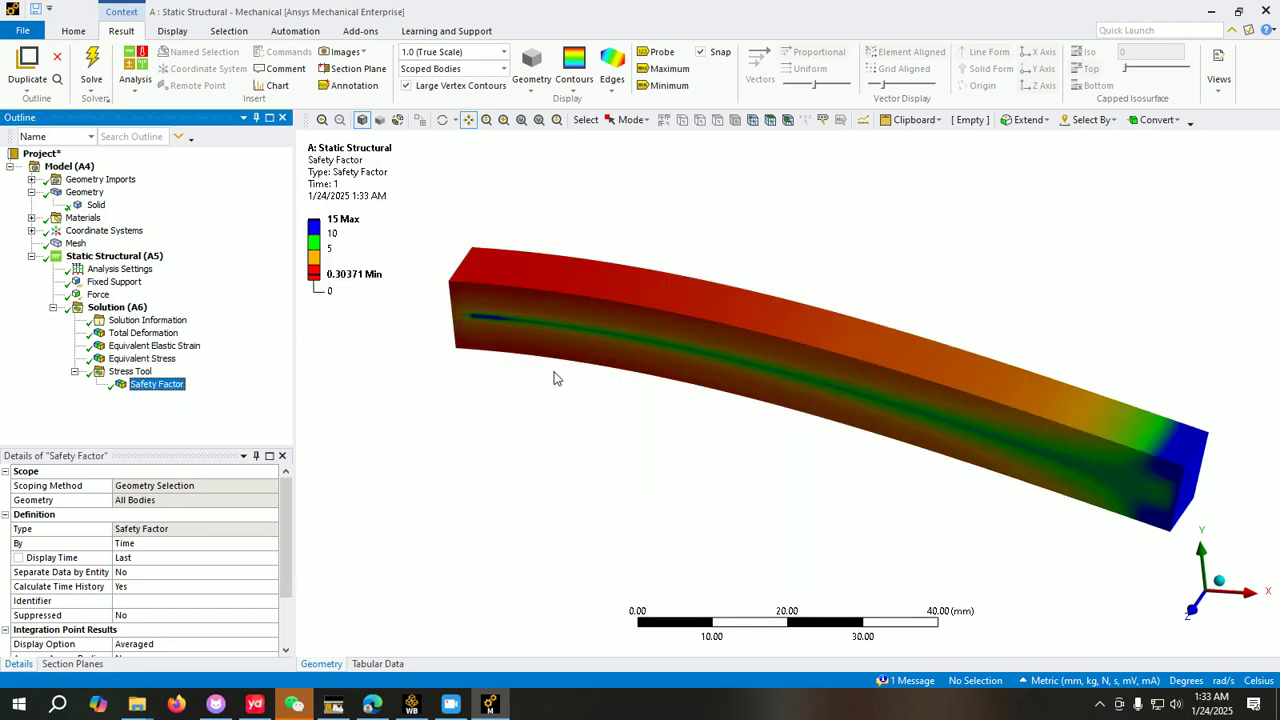
pyautogui.click(343, 53)
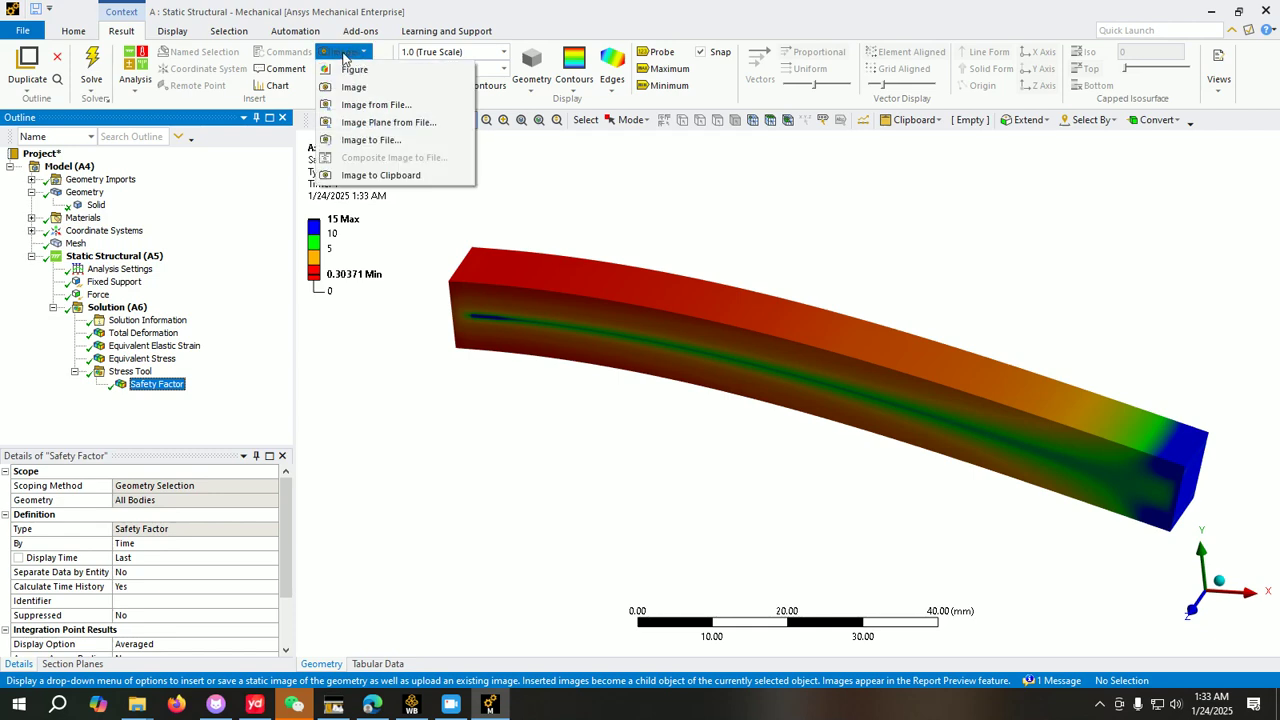
pyautogui.click(368, 140)
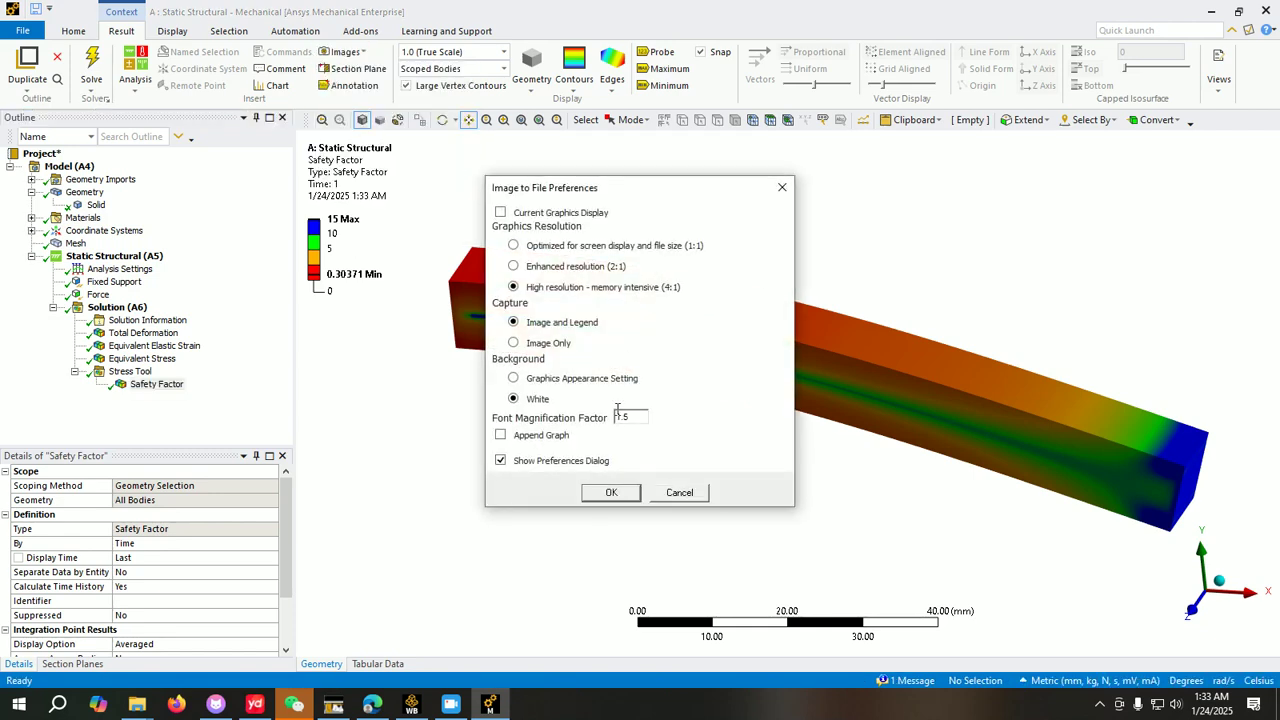
pyautogui.moveTo(640, 416); pyautogui.dragTo(597, 416)
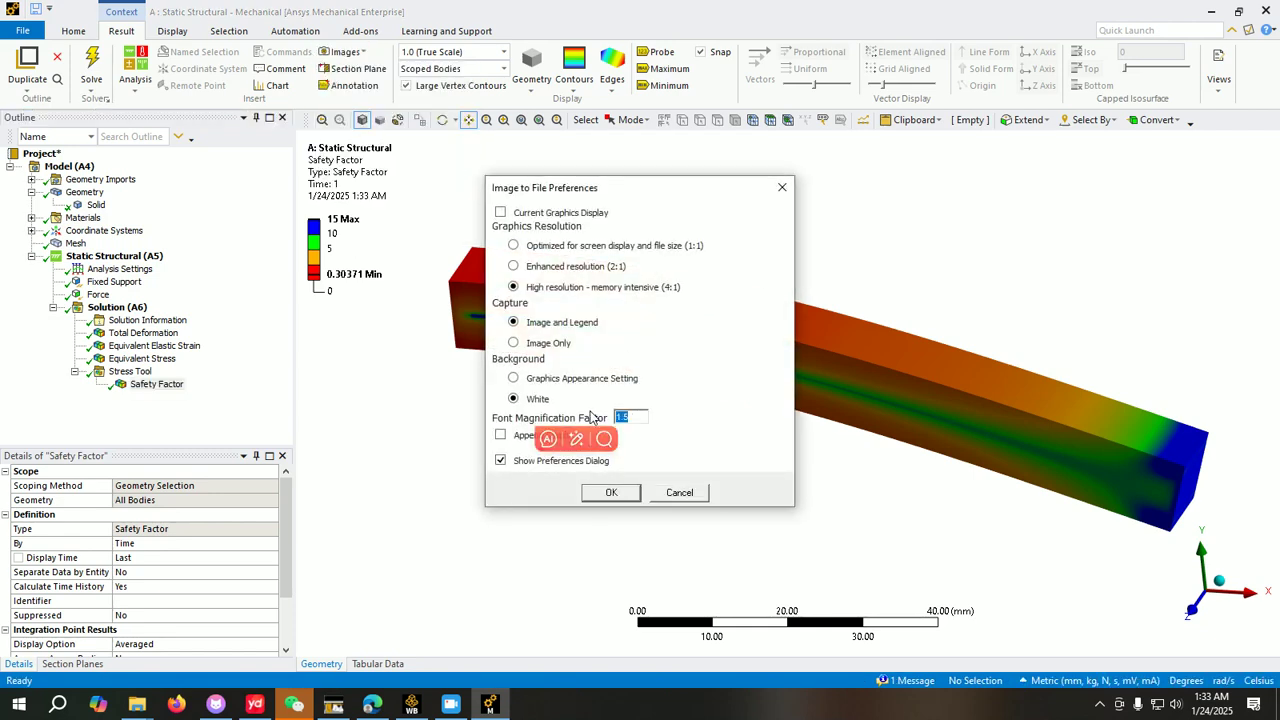
pyautogui.write('2')
pyautogui.click(617, 497)
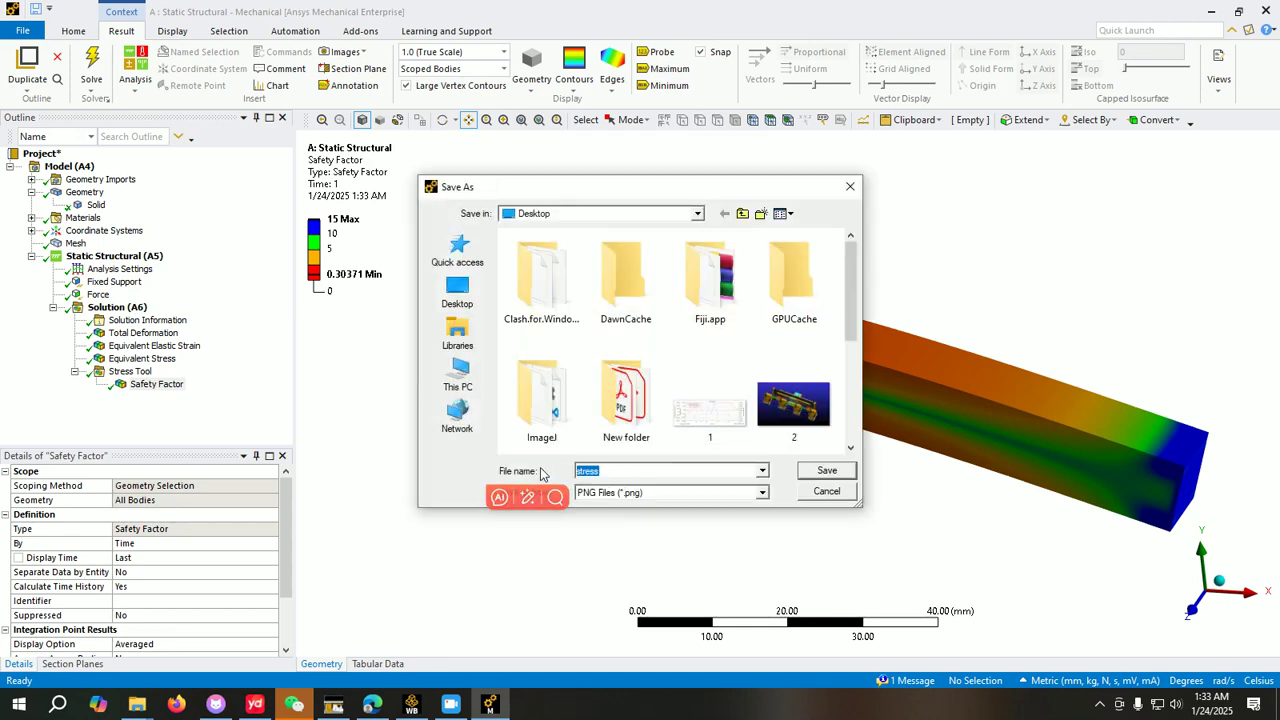
pyautogui.write('FOS')
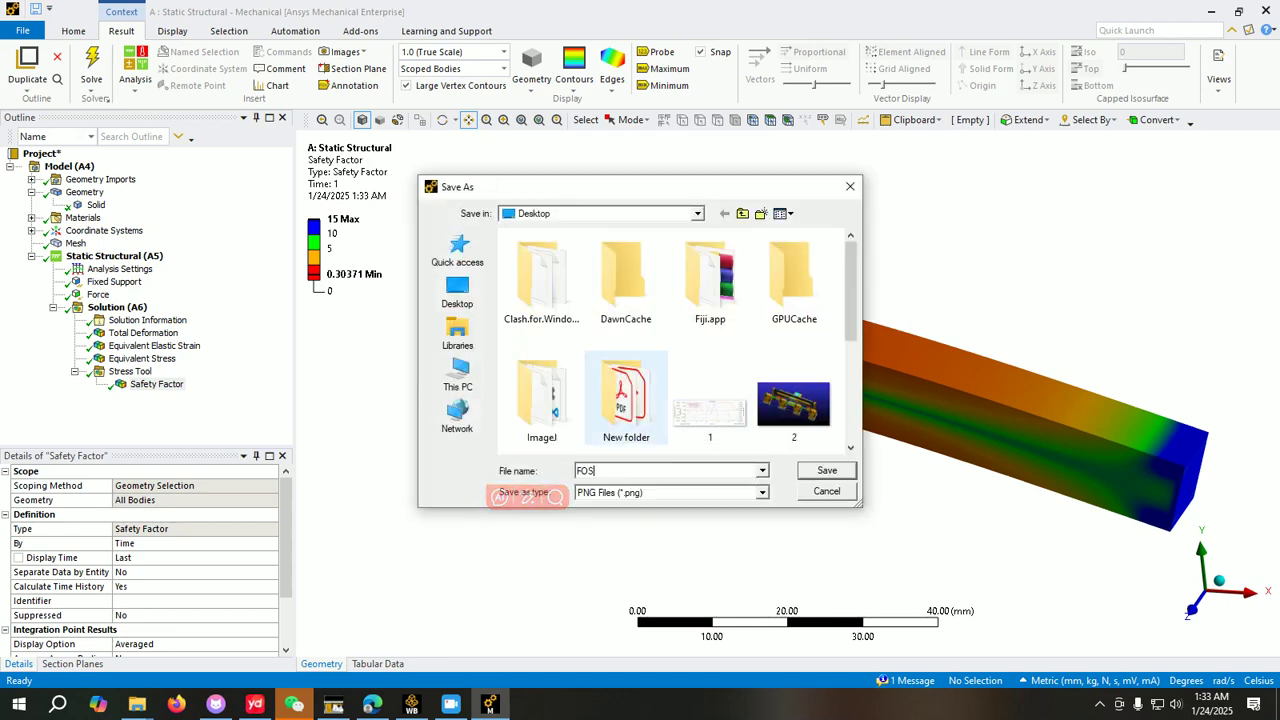
pyautogui.click(843, 476)
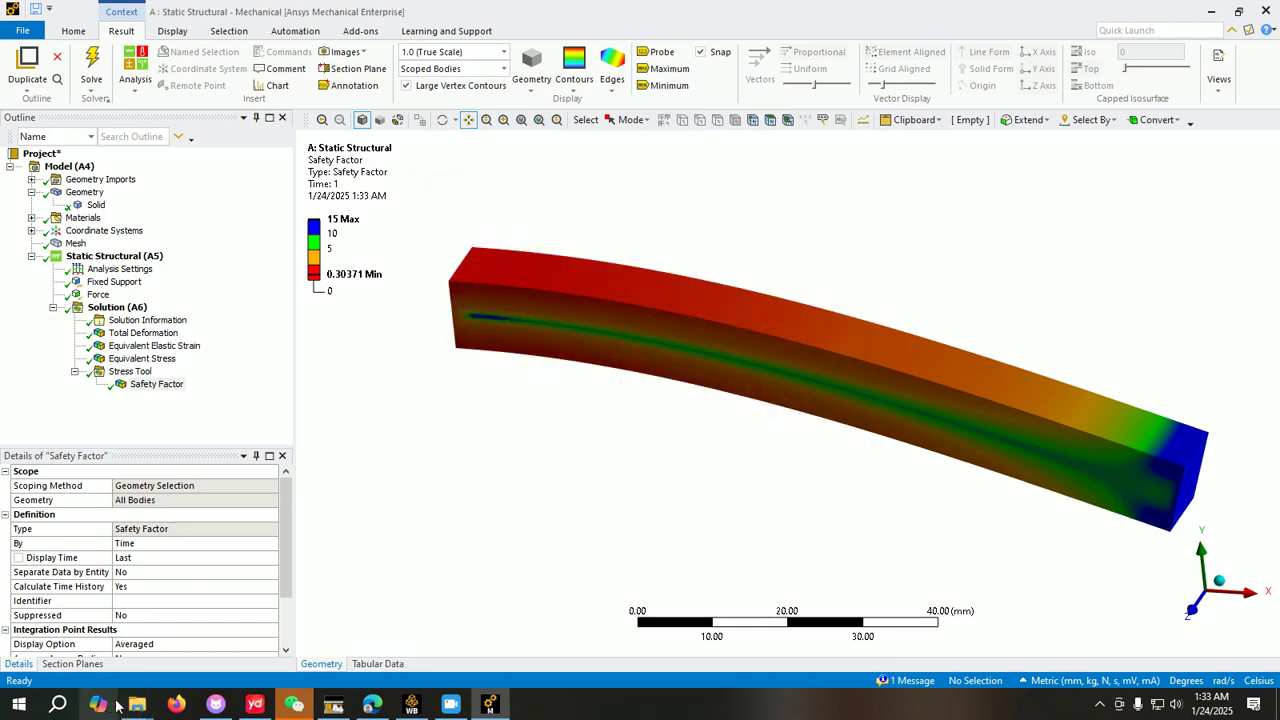
pyautogui.moveTo(138, 706)
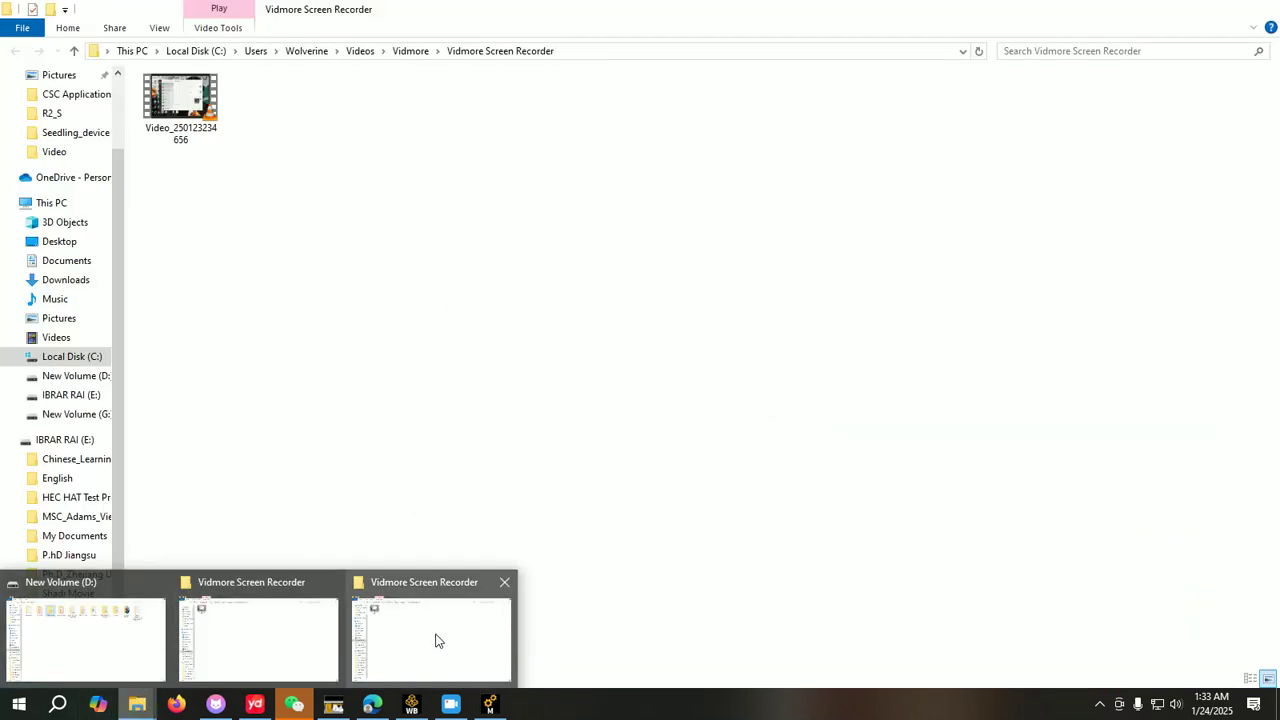
pyautogui.click(436, 640)
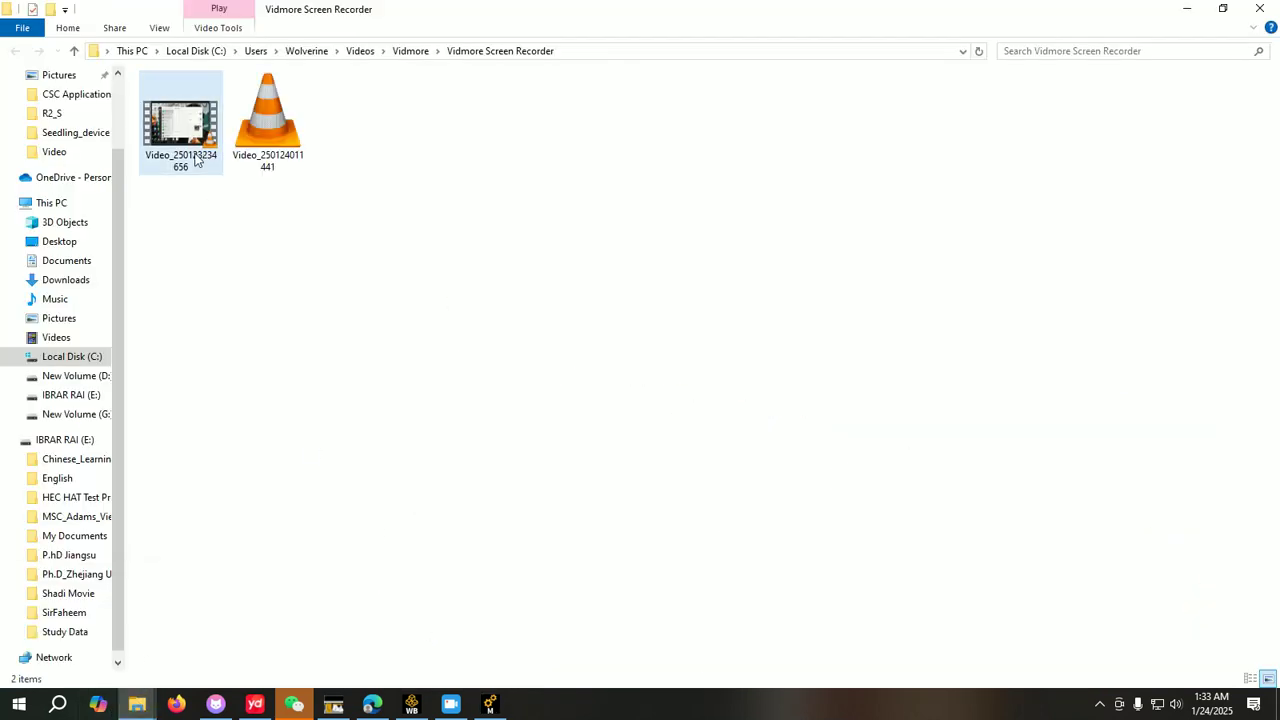
pyautogui.scroll(2, 65, 268)
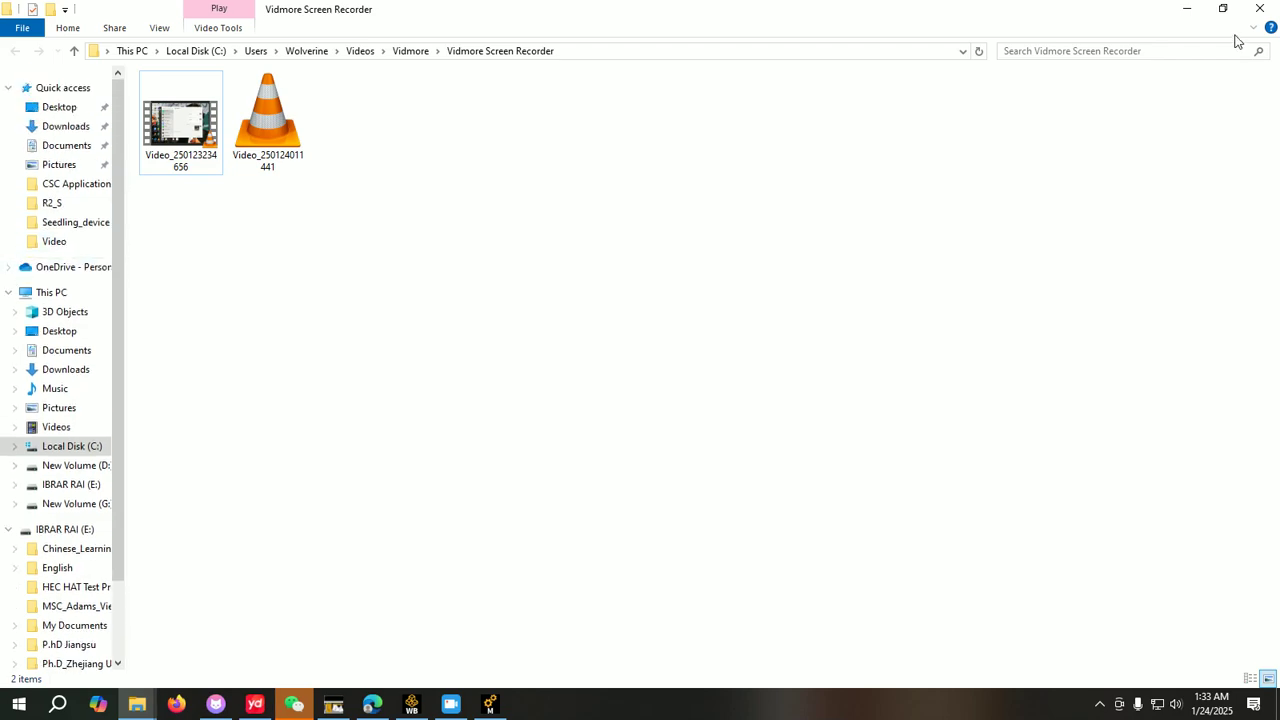
pyautogui.click(1189, 14)
# Step: Minimize the Mechanical and Workbench windows and open the exported "deformation" image from the Desktop in Photos
pyautogui.click(1211, 11)
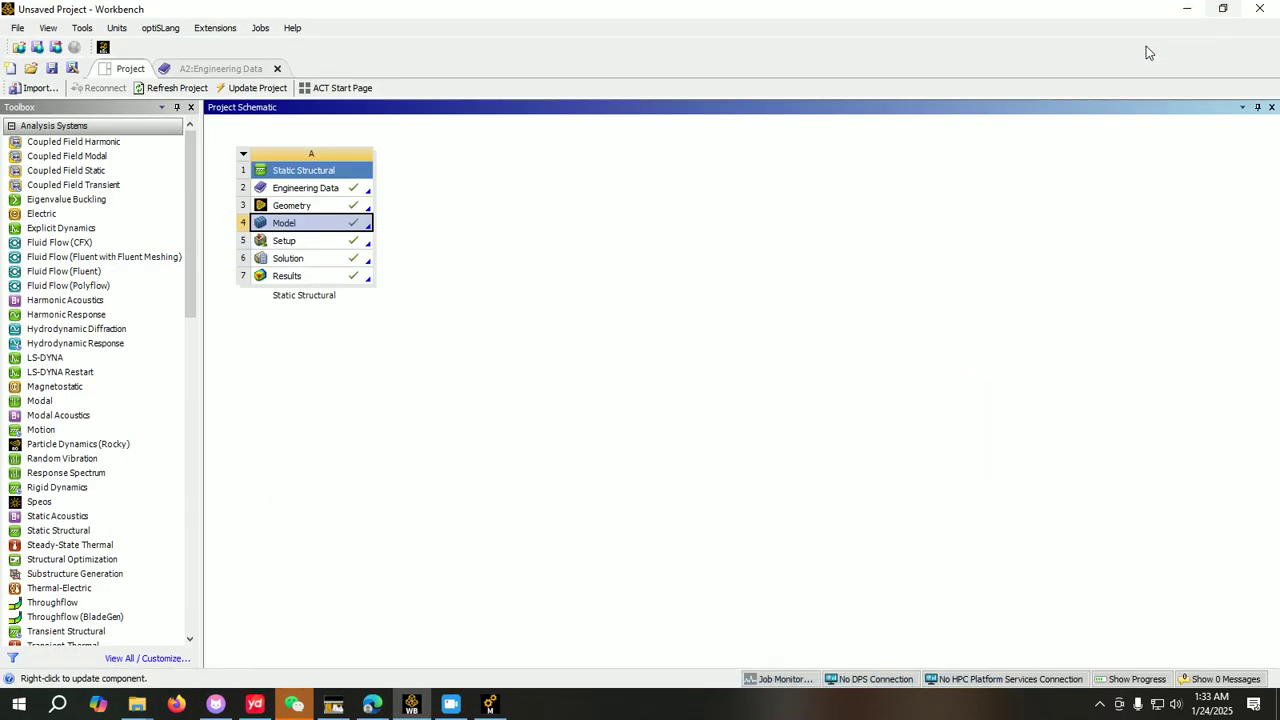
pyautogui.click(1186, 10)
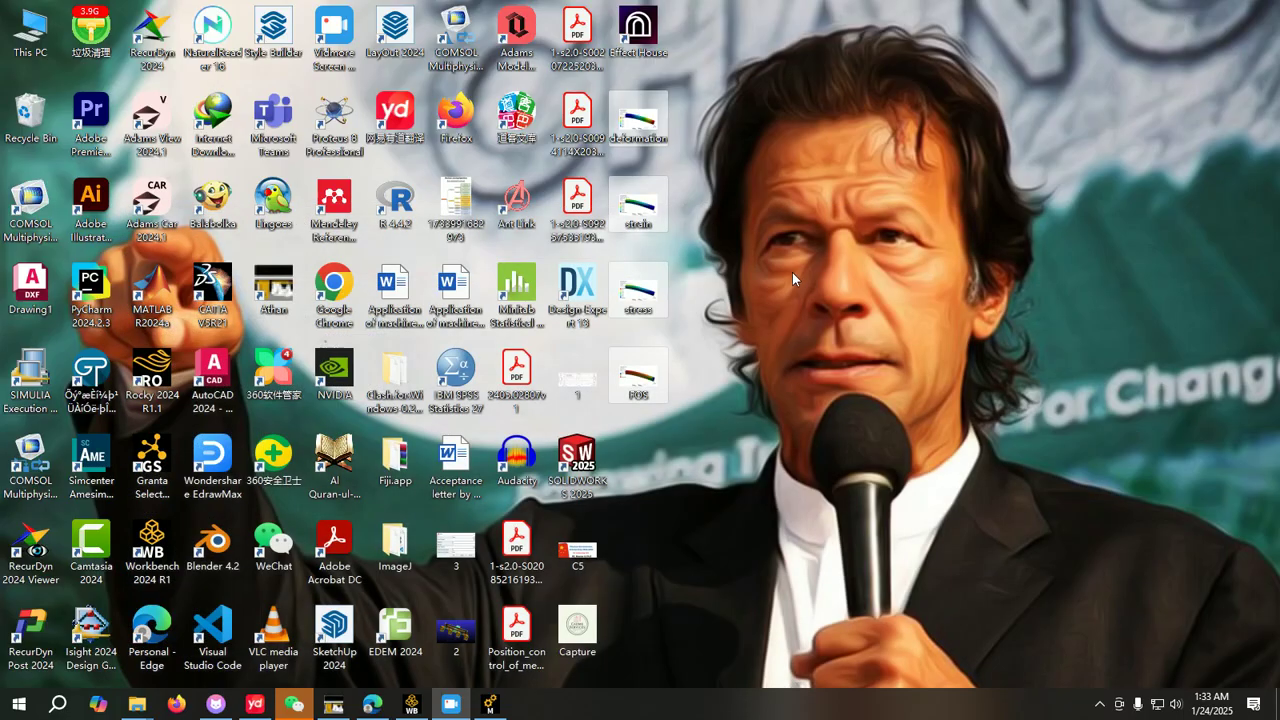
pyautogui.doubleClick(641, 128)
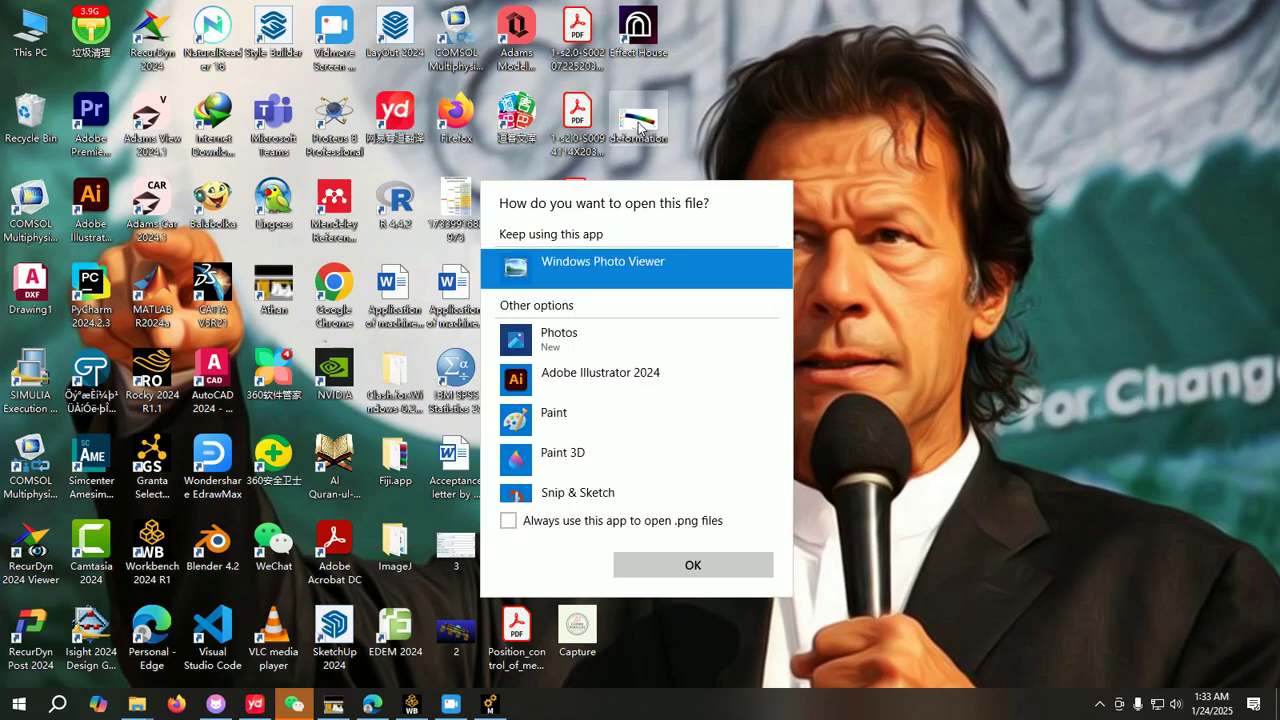
pyautogui.click(574, 350)
pyautogui.click(692, 566)
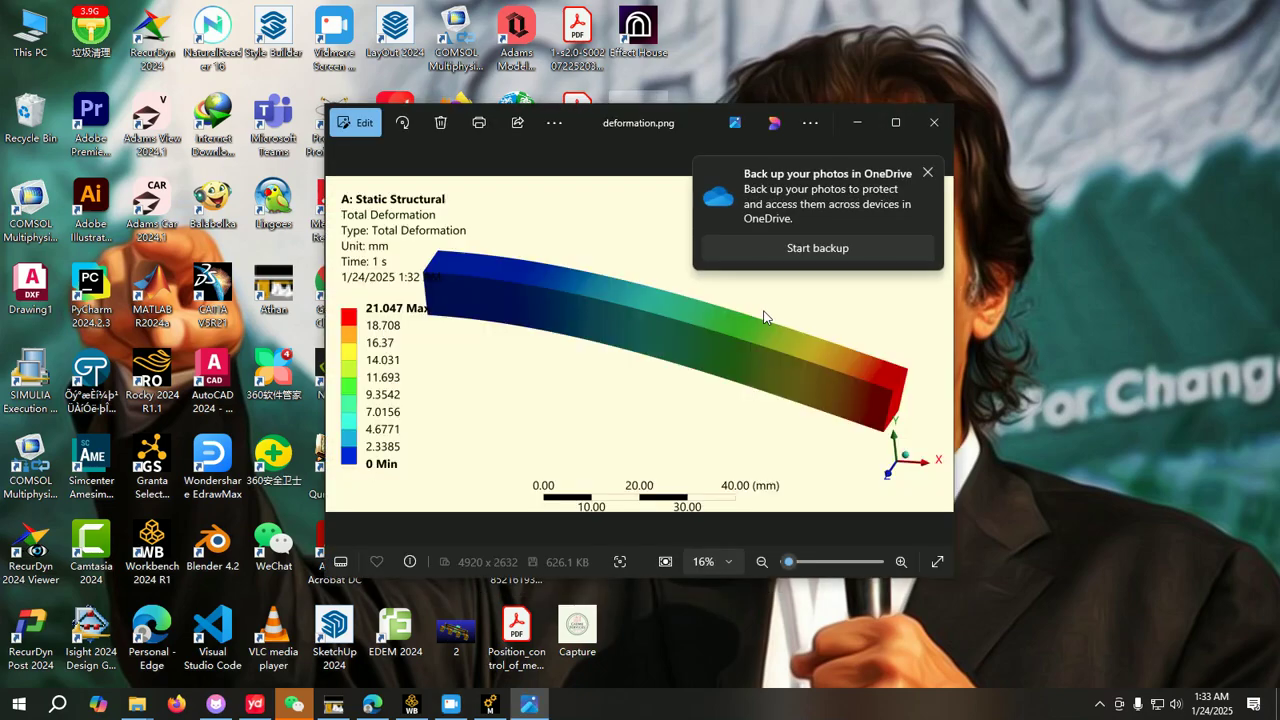
# Step: Examine the legend text and beam contours in the deformation image up close, close it and return to Ansys Mechanical
pyautogui.scroll(5, 491, 331)
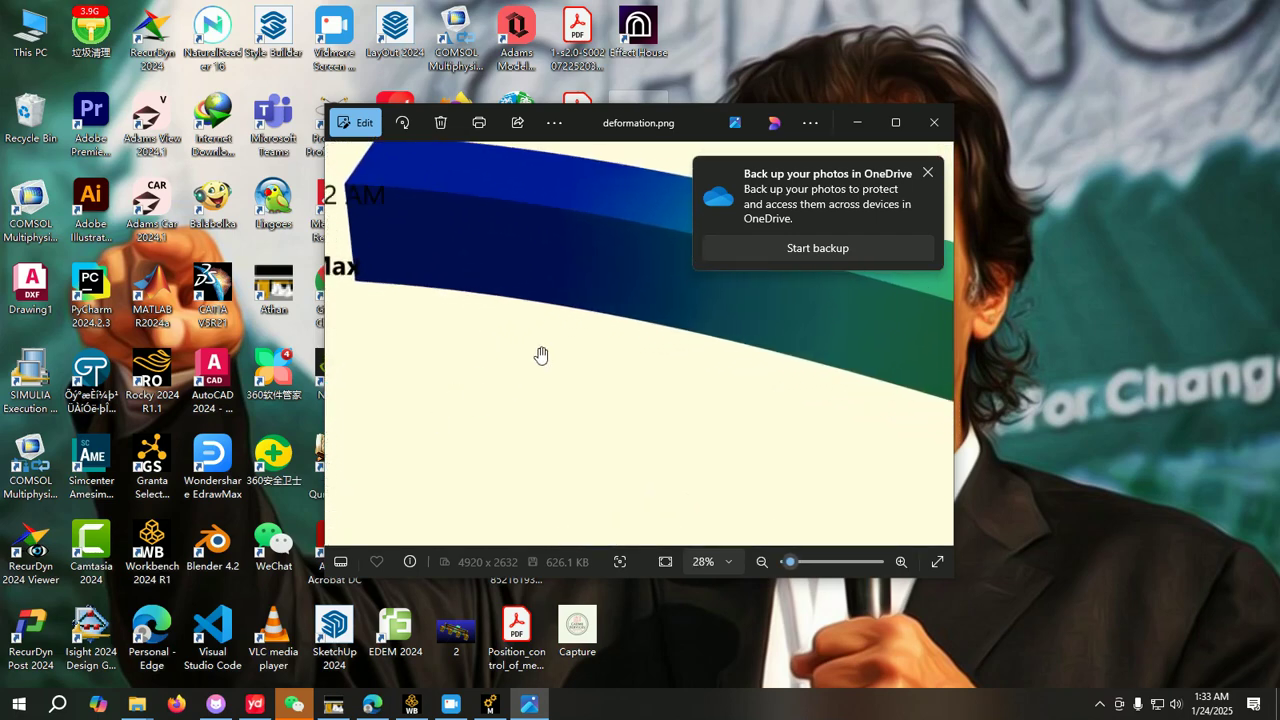
pyautogui.scroll(-5, 540, 355)
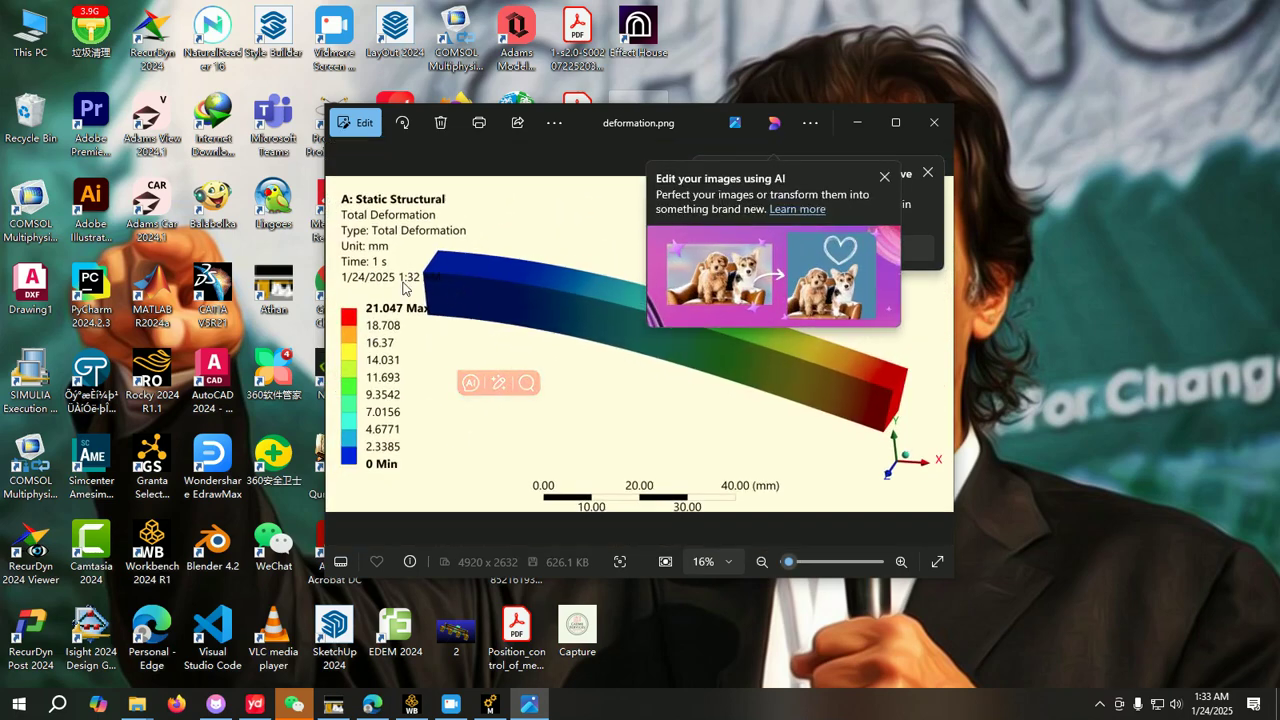
pyautogui.scroll(3, 407, 248)
pyautogui.scroll(-2, 405, 250)
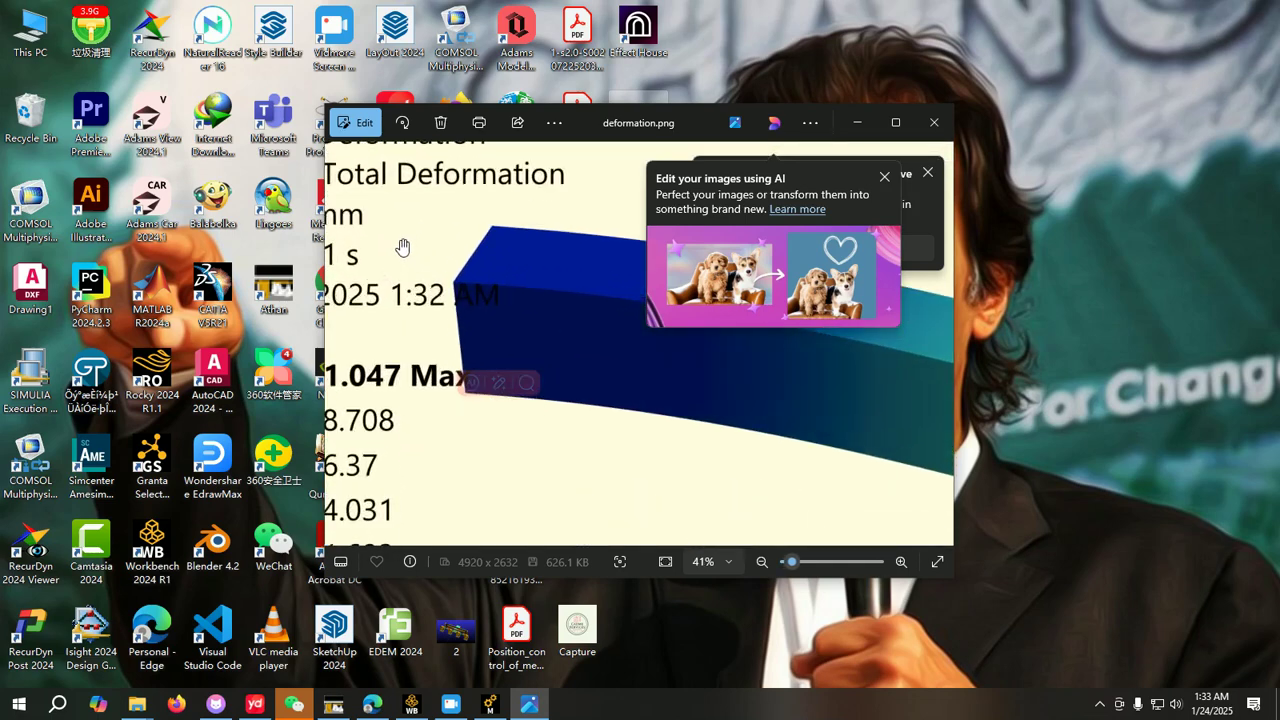
pyautogui.scroll(-2, 486, 286)
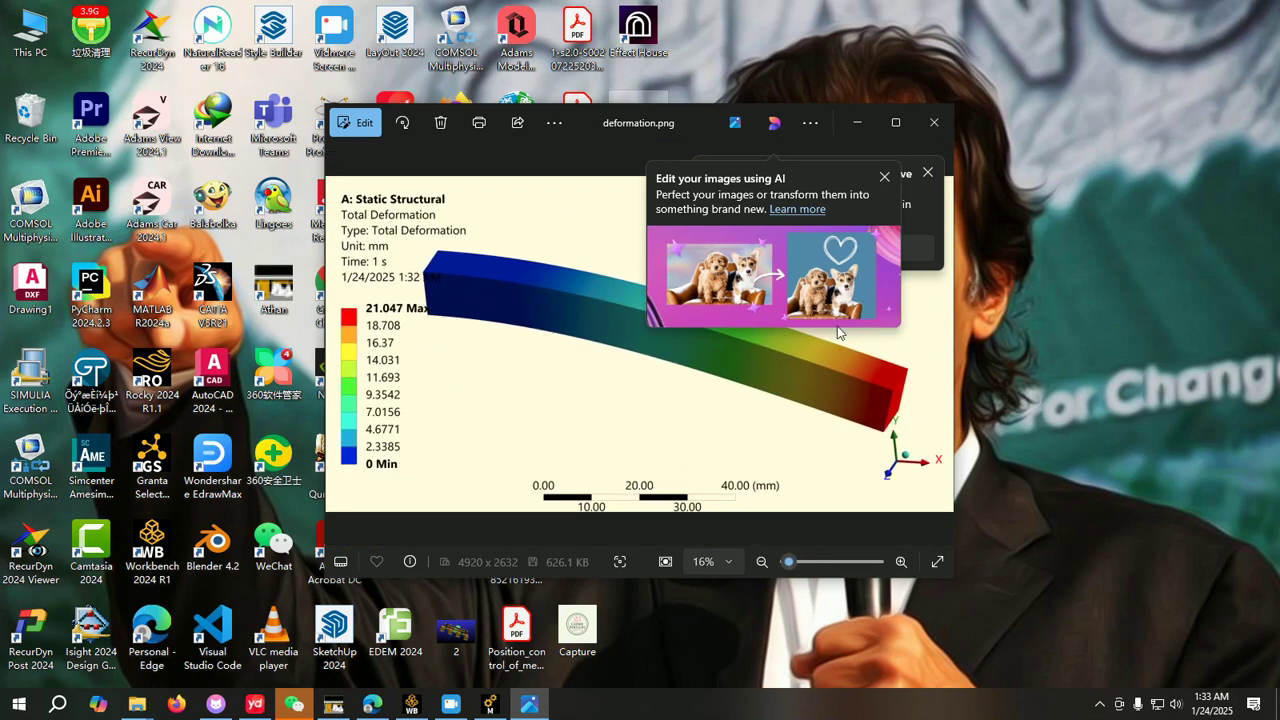
pyautogui.click(884, 178)
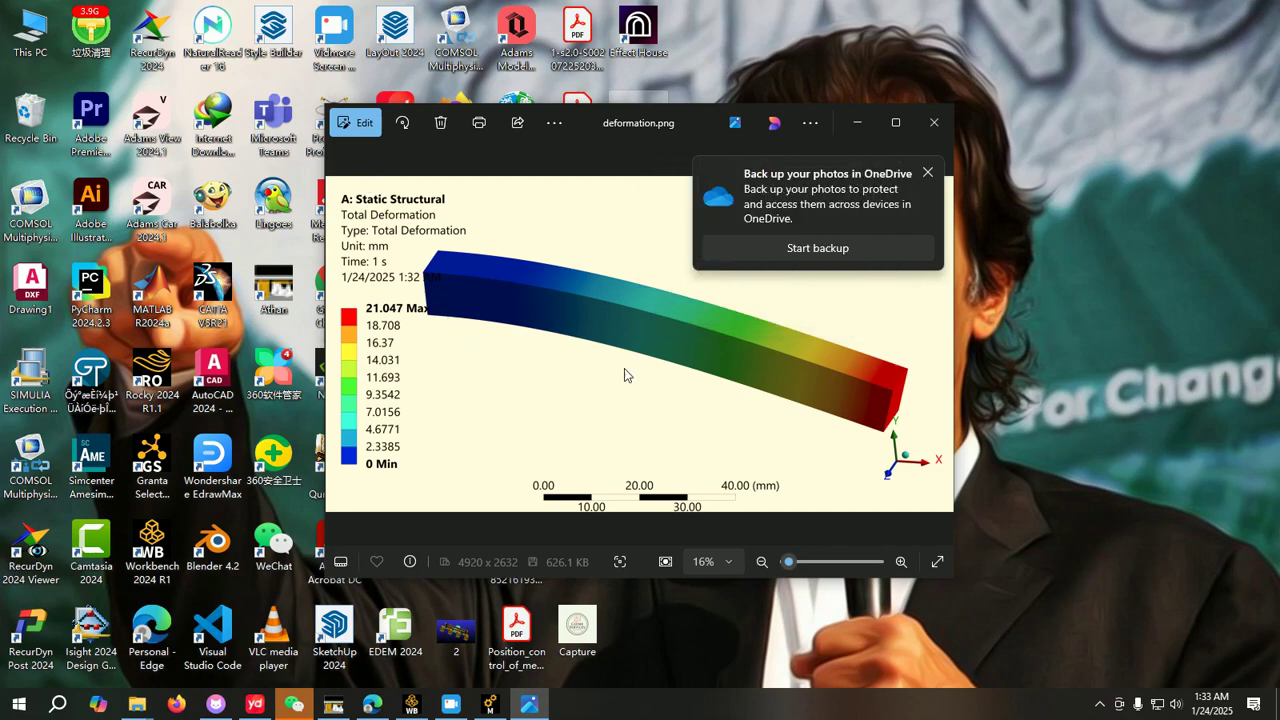
pyautogui.click(931, 122)
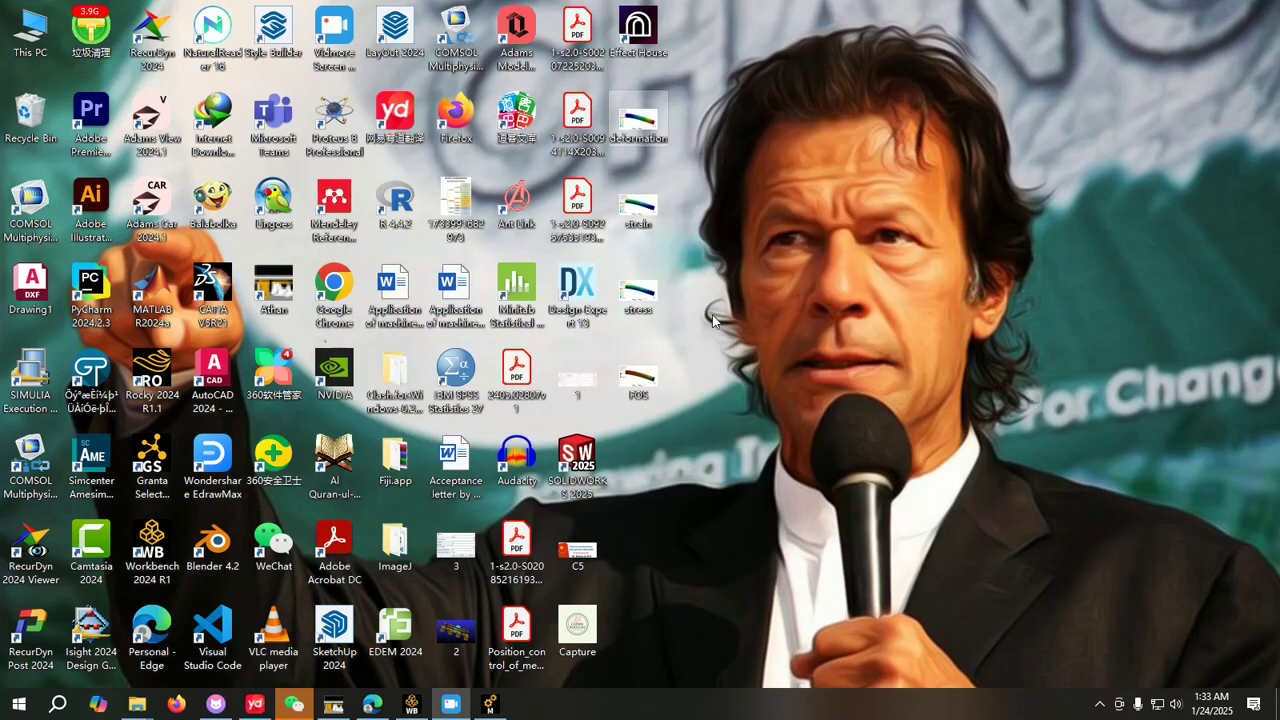
pyautogui.click(490, 704)
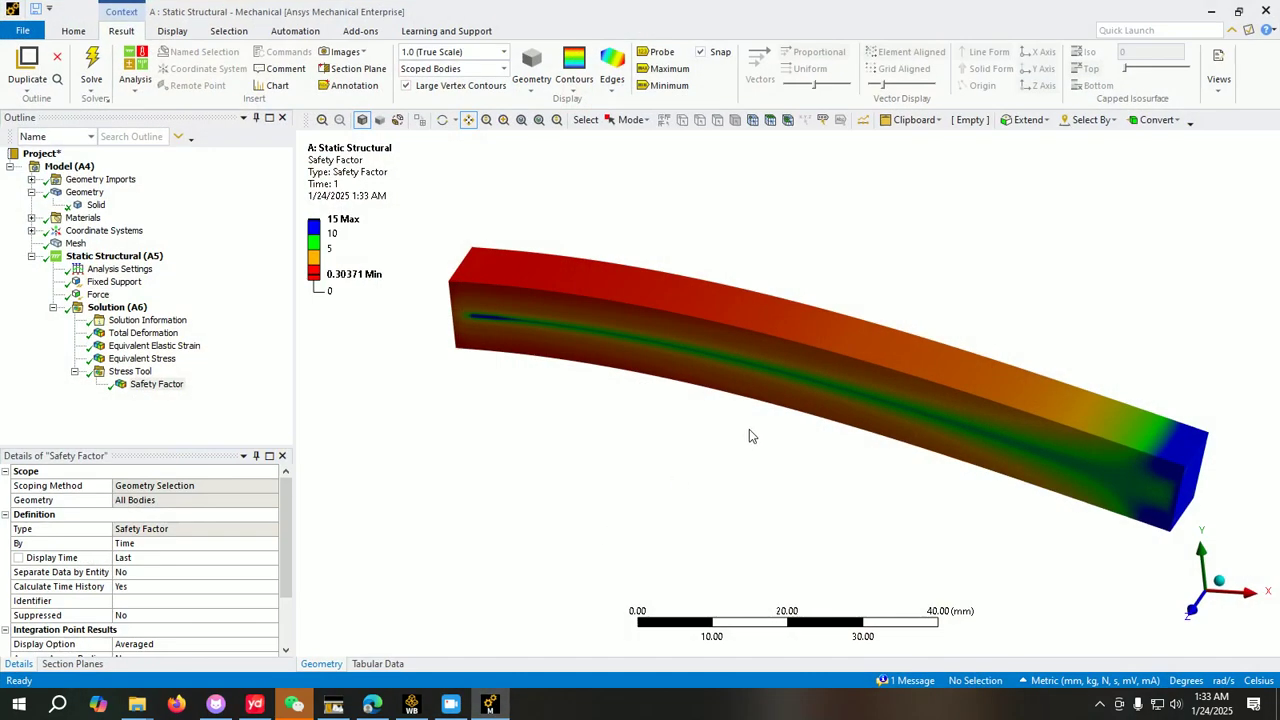